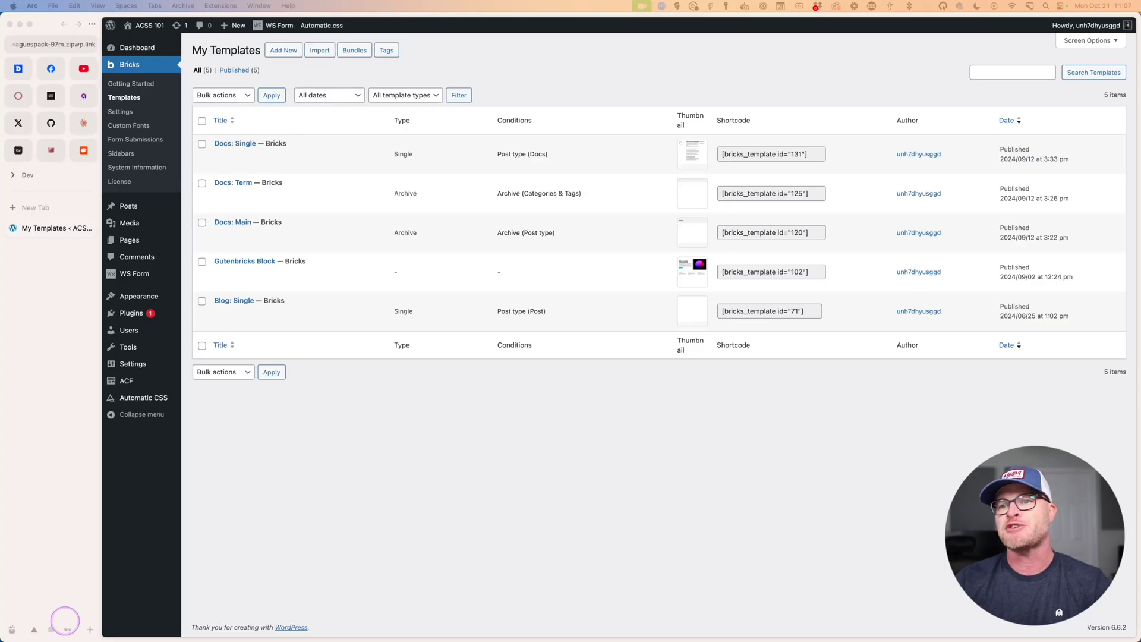
Step: Reveal the Edit with Bricks link on the Blog: Single template row
{"action": "mouse_move", "coordinate": [331, 323]}
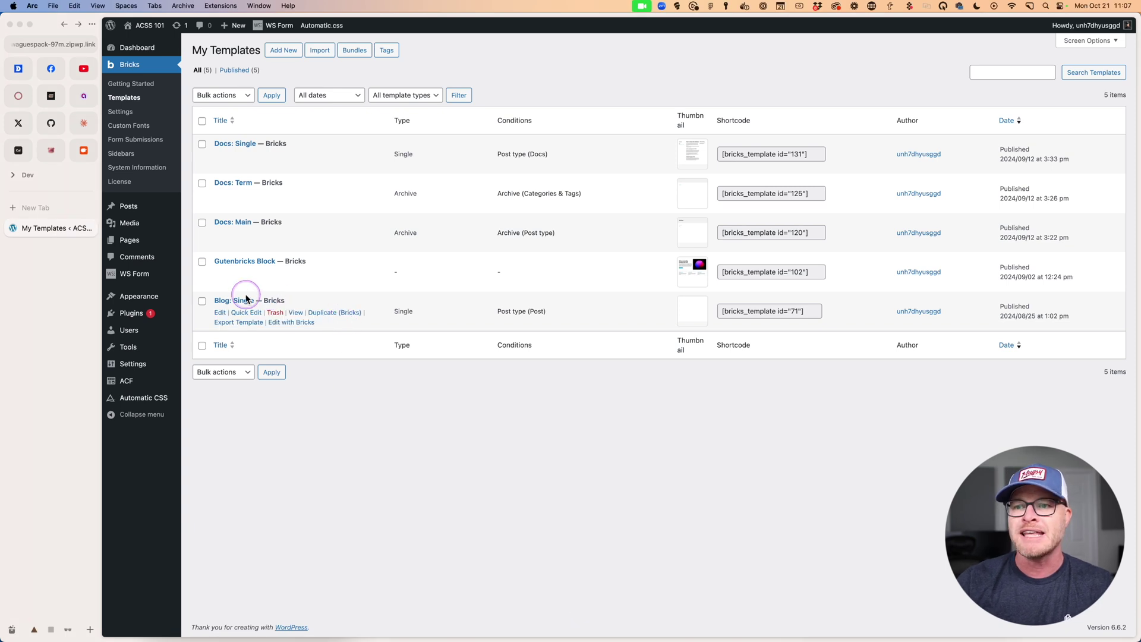
Step: Open Blog: Single in Bricks and delete its existing Section element
{"action": "left_click", "coordinate": [295, 322]}
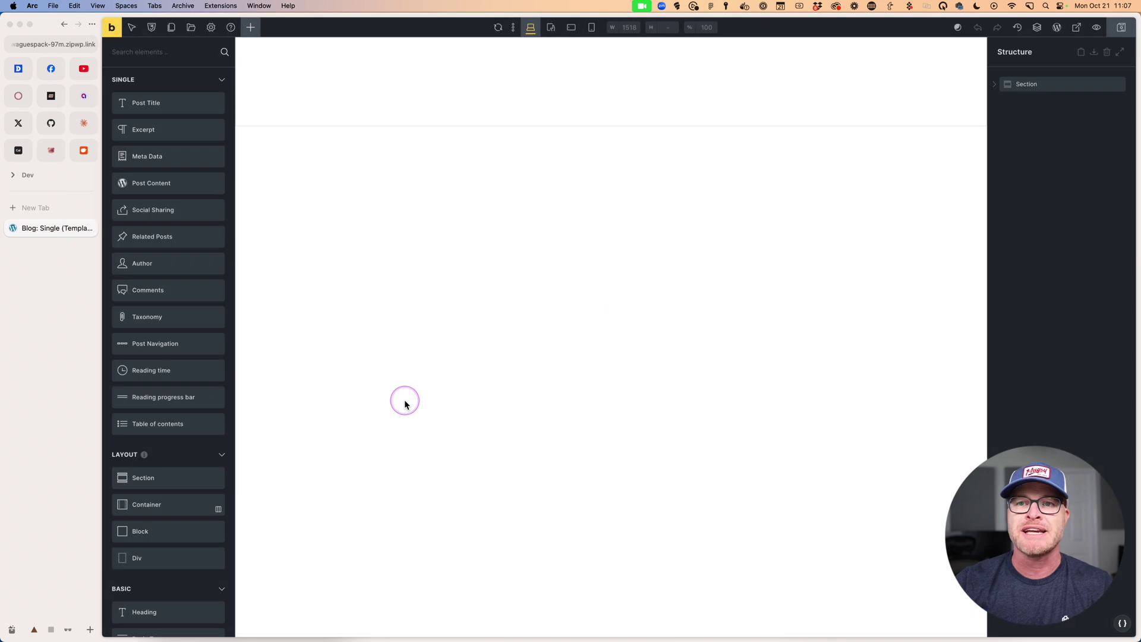
{"action": "left_click", "coordinate": [1118, 84]}
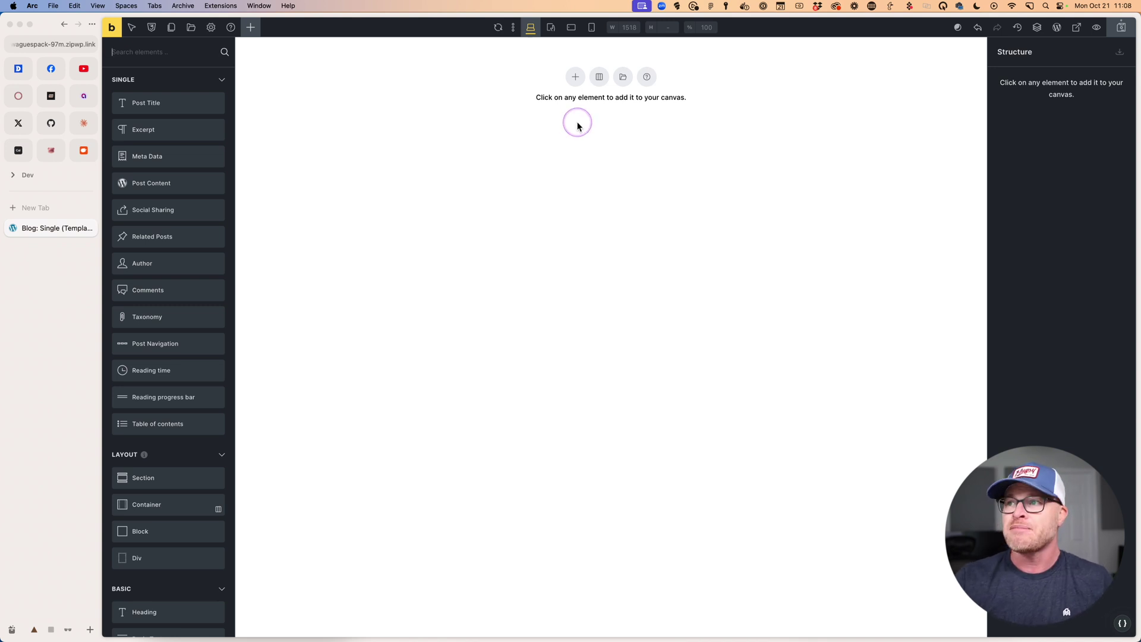
Step: Add a Section with 0 left and right padding and delete its inner Container
{"action": "left_click", "coordinate": [573, 82]}
{"action": "left_click", "coordinate": [387, 71]}
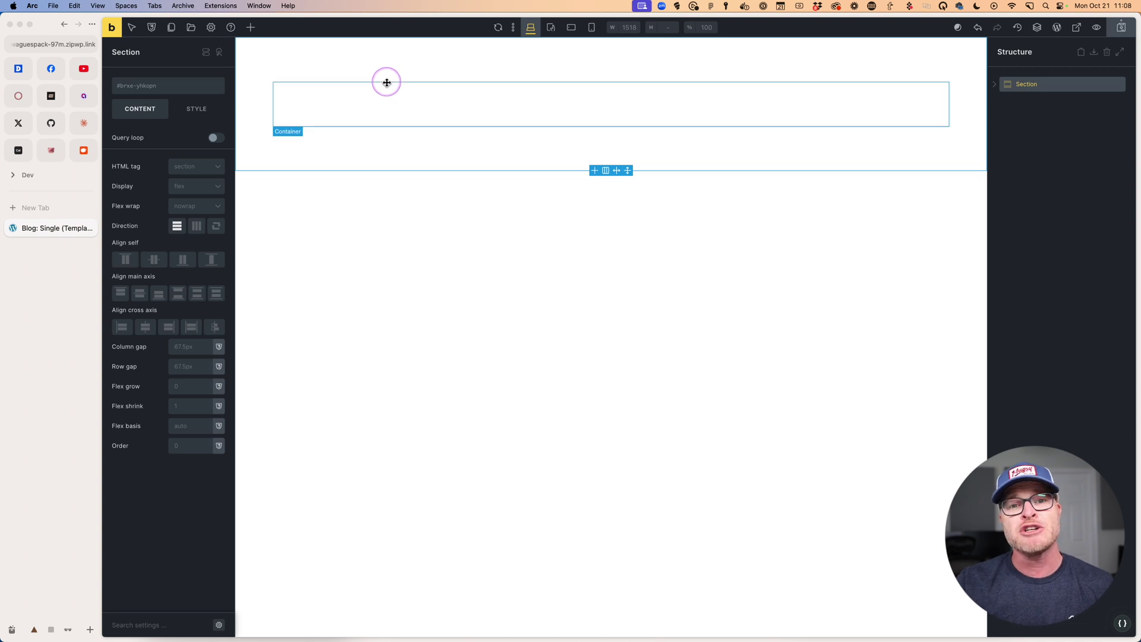
{"action": "left_click", "coordinate": [203, 109]}
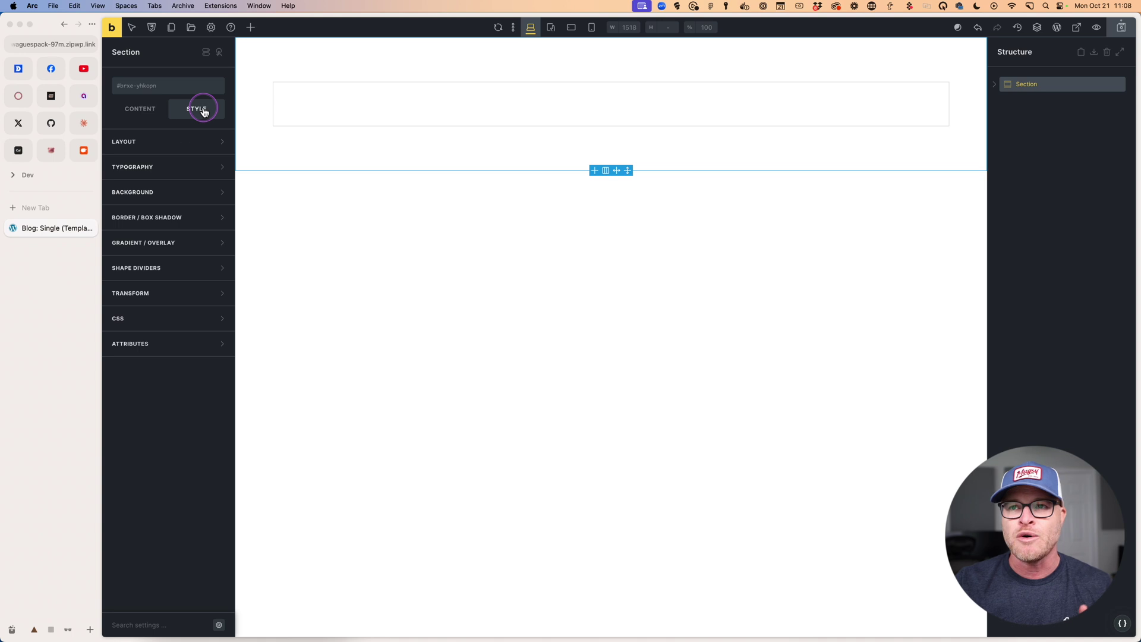
{"action": "left_click", "coordinate": [171, 144]}
{"action": "left_click", "coordinate": [132, 299]}
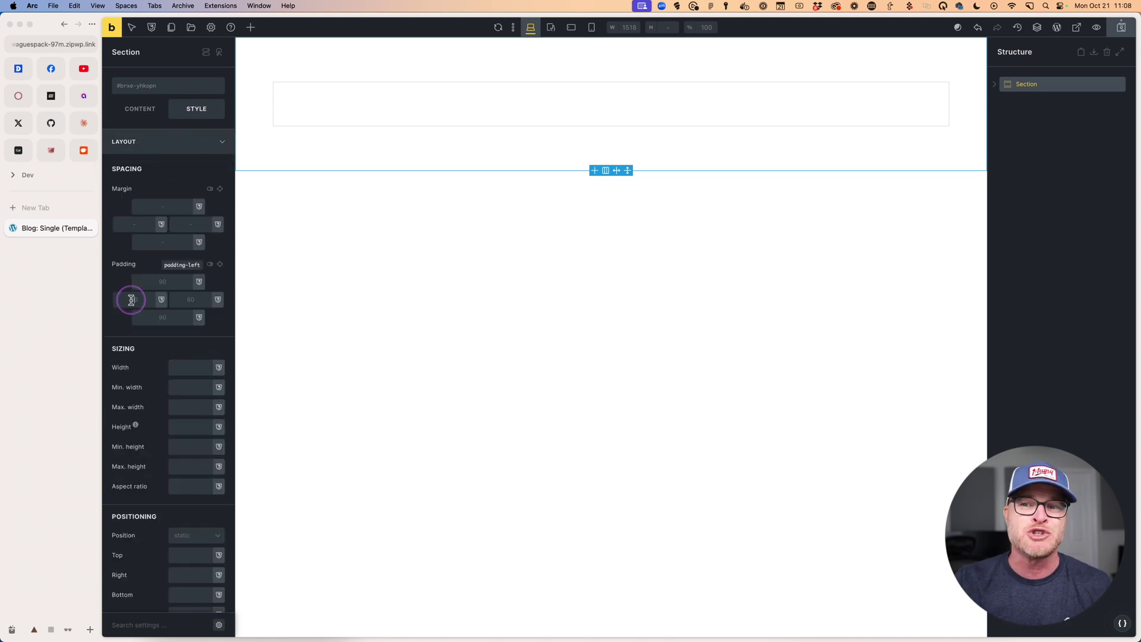
{"action": "type", "text": "0"}
{"action": "left_click", "coordinate": [192, 299]}
{"action": "type", "text": "0"}
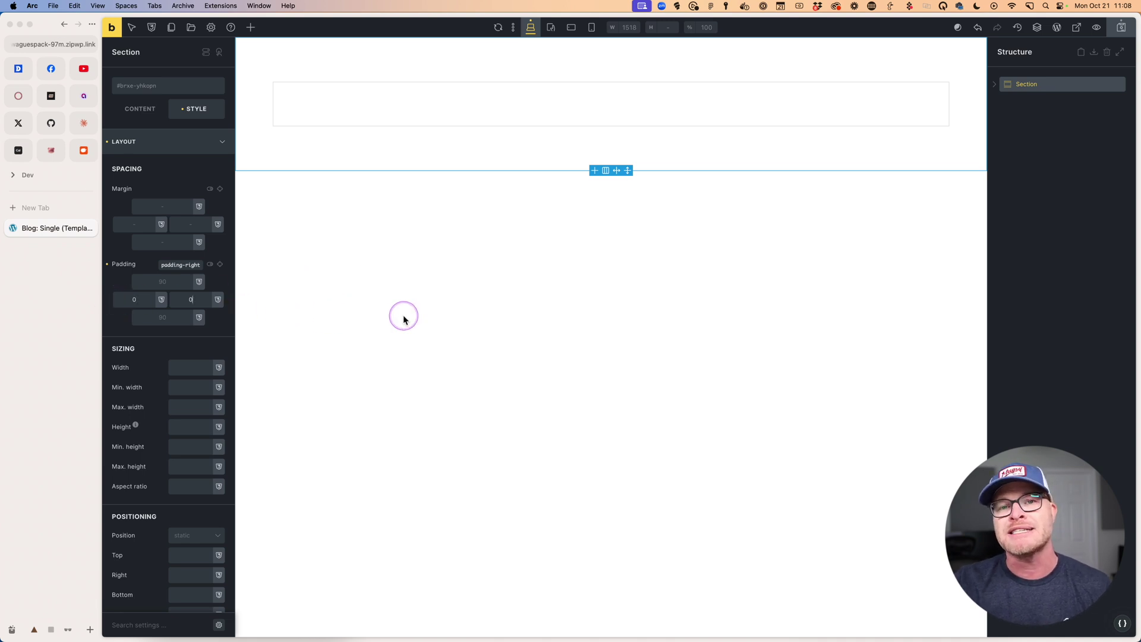
{"action": "left_click", "coordinate": [421, 112]}
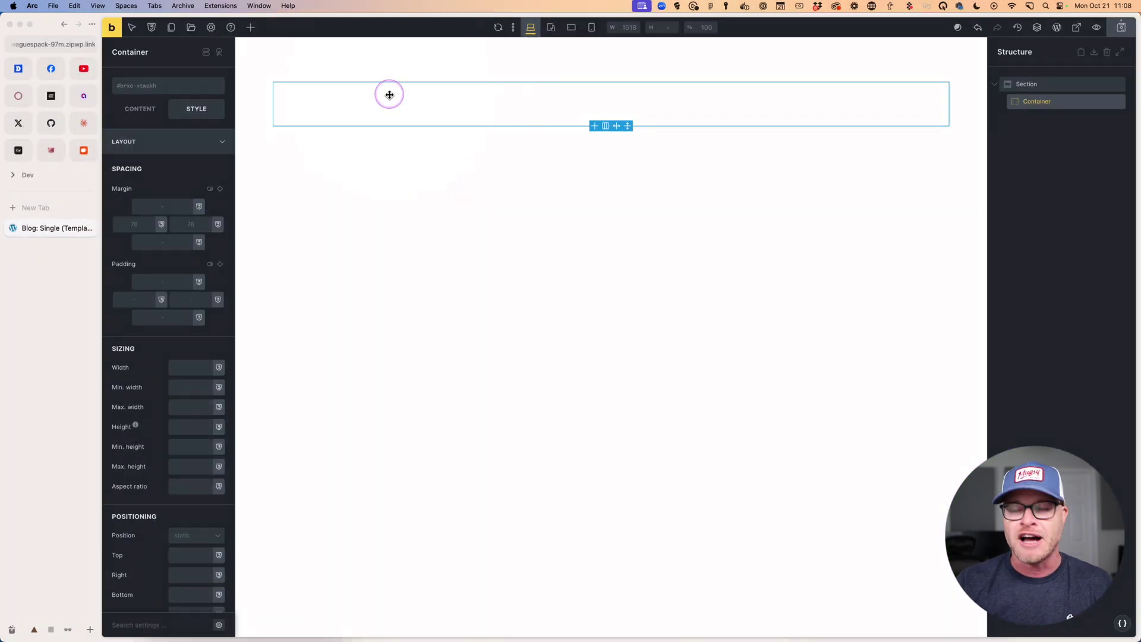
{"action": "left_click", "coordinate": [1112, 101]}
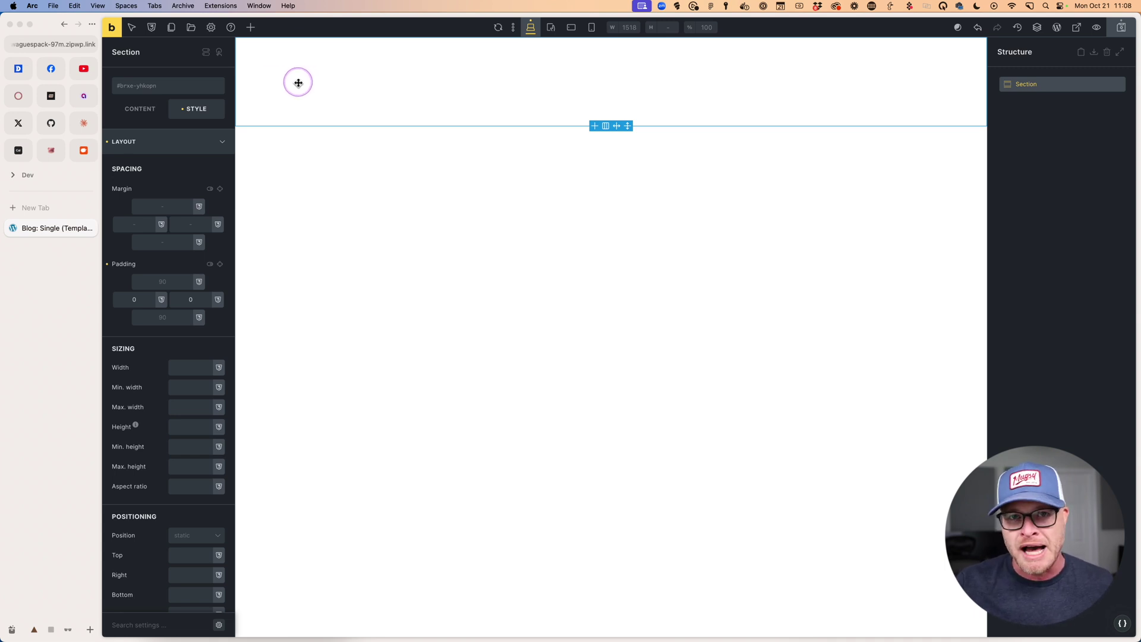
Step: Search 'post' in the Elements panel and insert a Post Content element into the Section
{"action": "left_click", "coordinate": [250, 28]}
{"action": "type", "text": "post"}
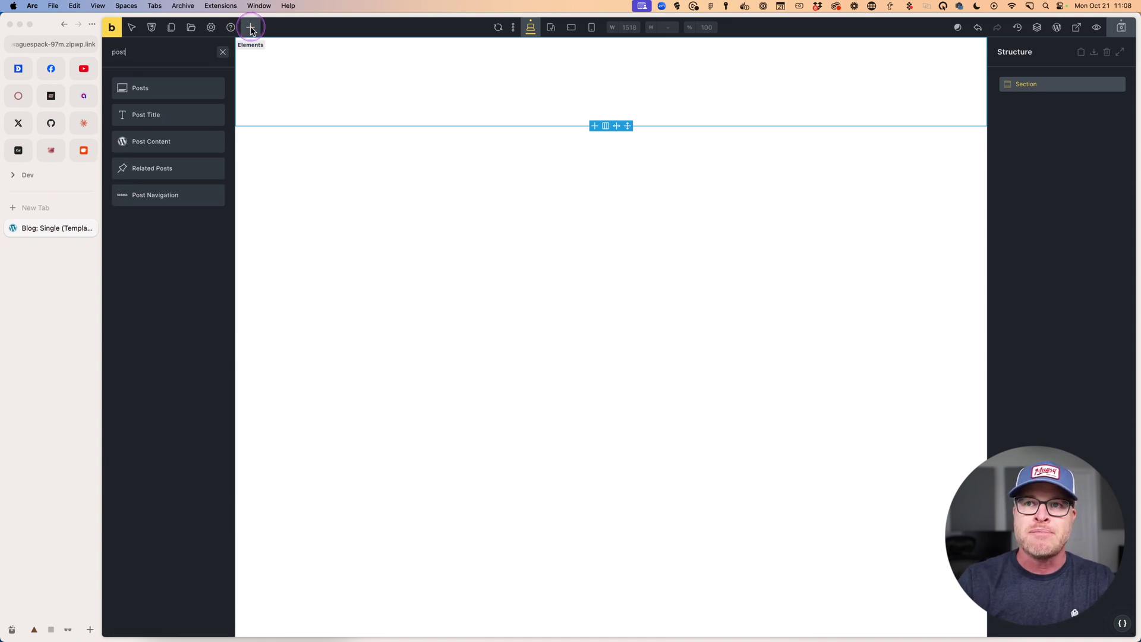
{"action": "left_click", "coordinate": [173, 146]}
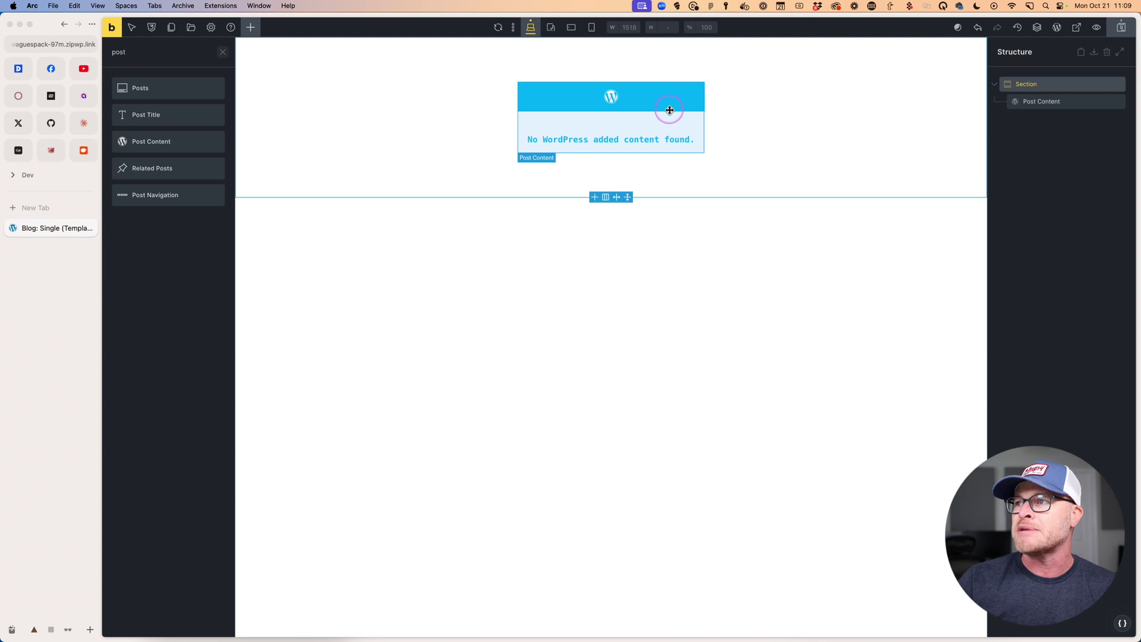
{"action": "left_click", "coordinate": [669, 110]}
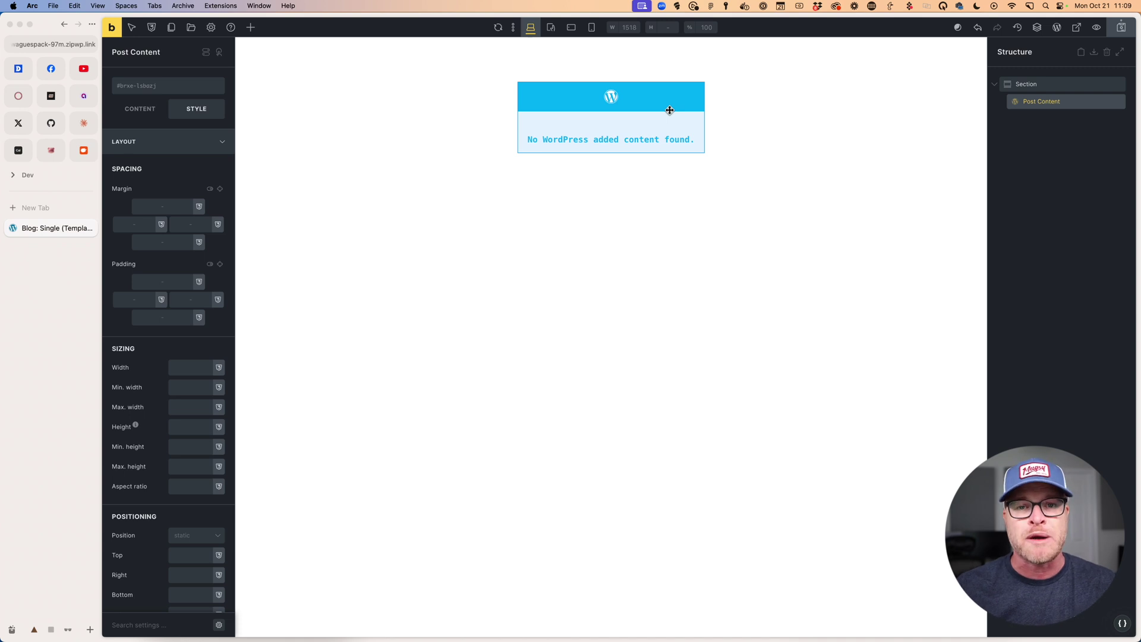
{"action": "left_click", "coordinate": [675, 110]}
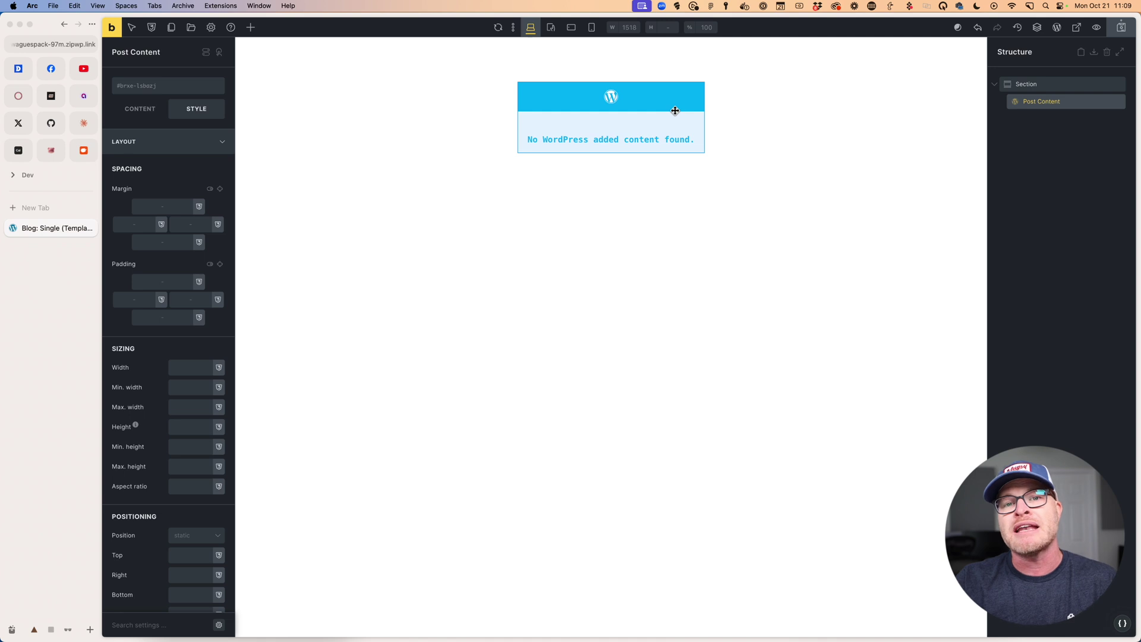
{"action": "left_click", "coordinate": [338, 90]}
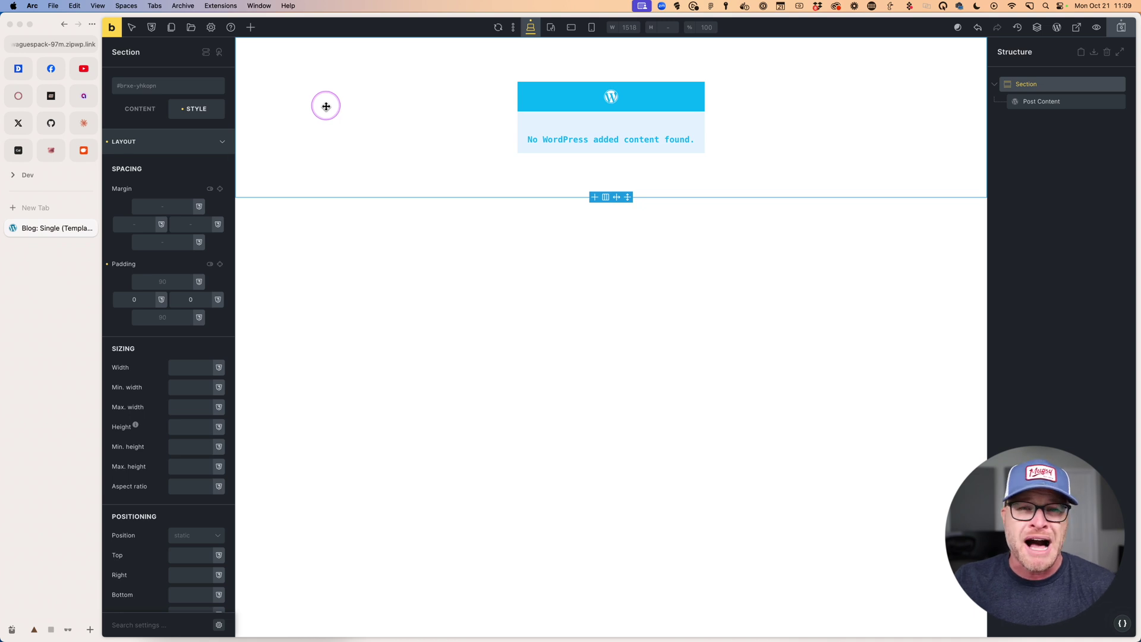
{"action": "left_click", "coordinate": [611, 152]}
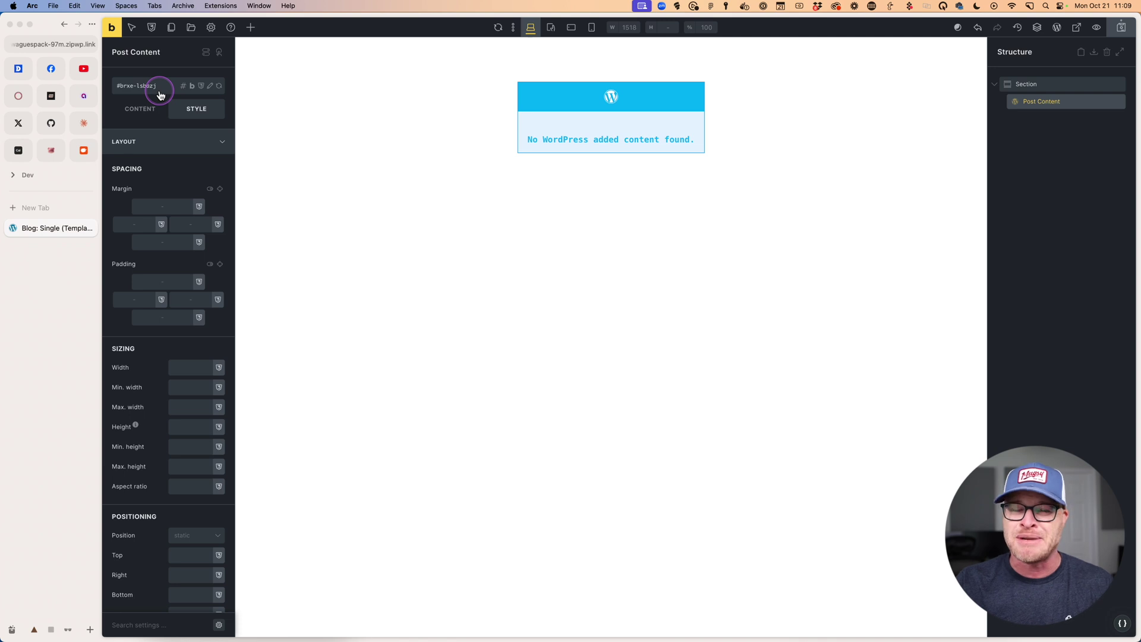
Step: Apply the .content-grid class to Post Content and save the template
{"action": "left_click", "coordinate": [265, 110]}
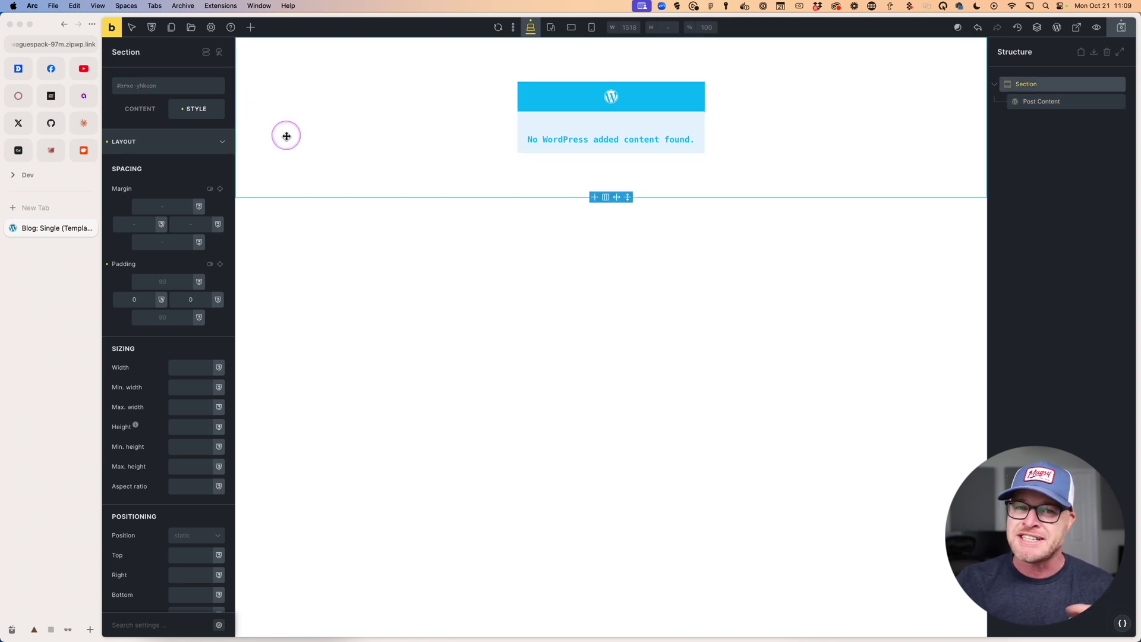
{"action": "left_click", "coordinate": [572, 136]}
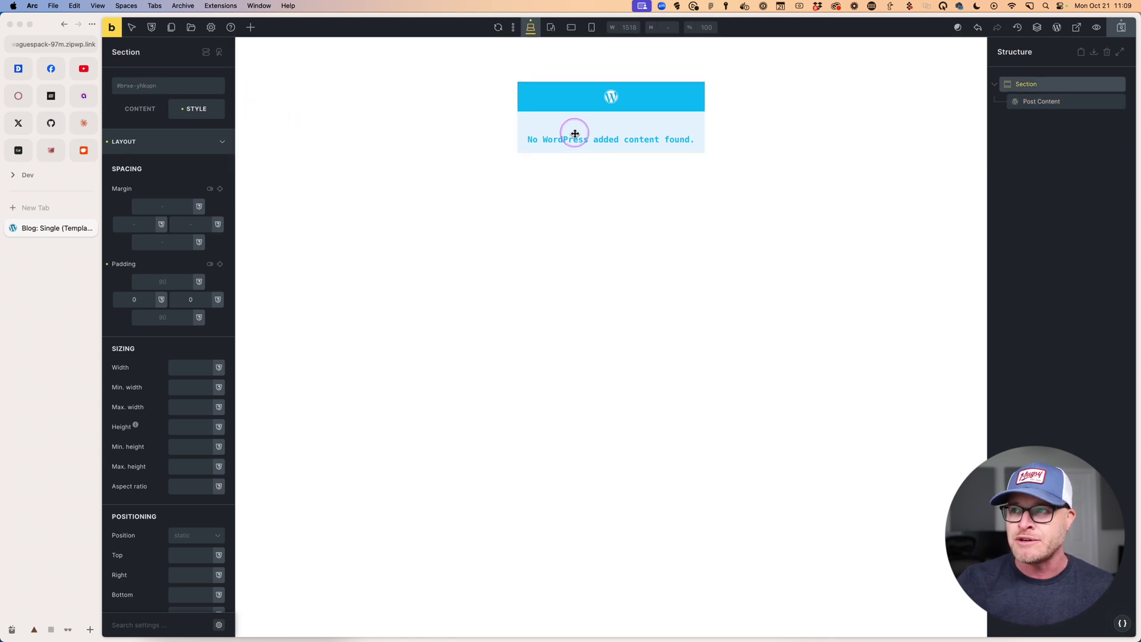
{"action": "left_click", "coordinate": [134, 88]}
{"action": "type", "text": "content-g"}
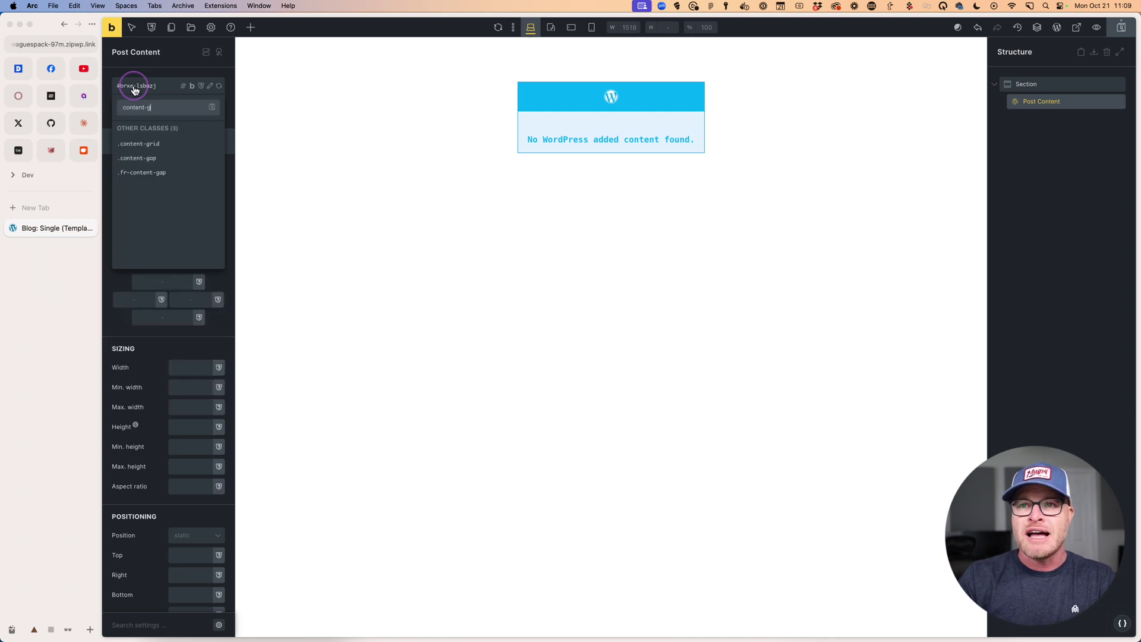
{"action": "type", "text": "r"}
{"action": "key", "text": "Return"}
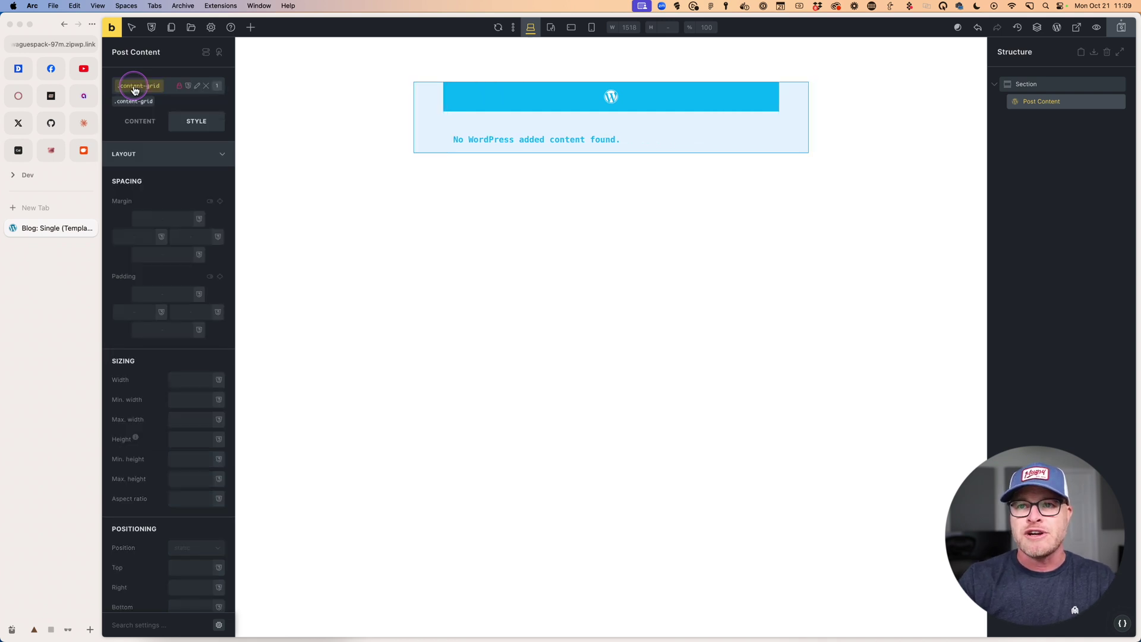
{"action": "left_click", "coordinate": [374, 113]}
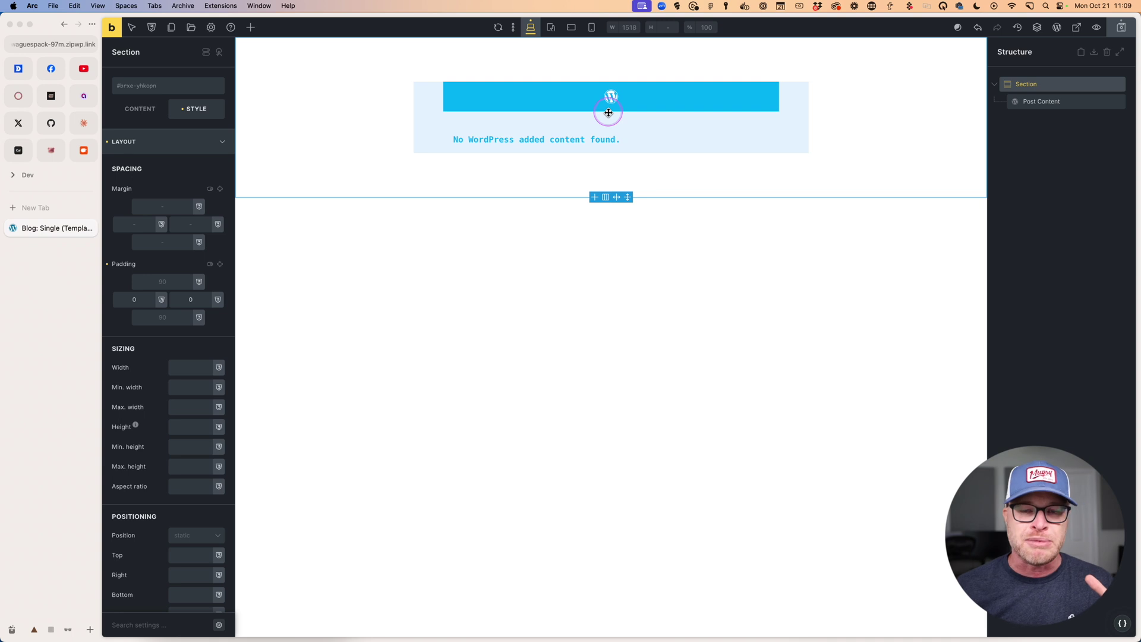
{"action": "left_click", "coordinate": [609, 113]}
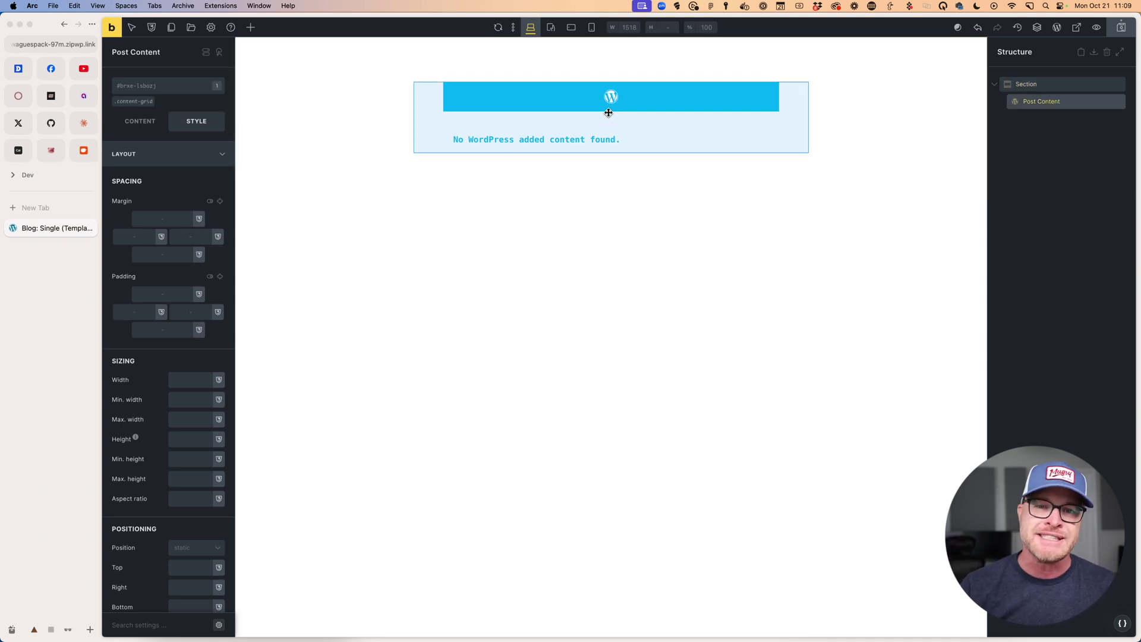
{"action": "left_click", "coordinate": [1121, 27]}
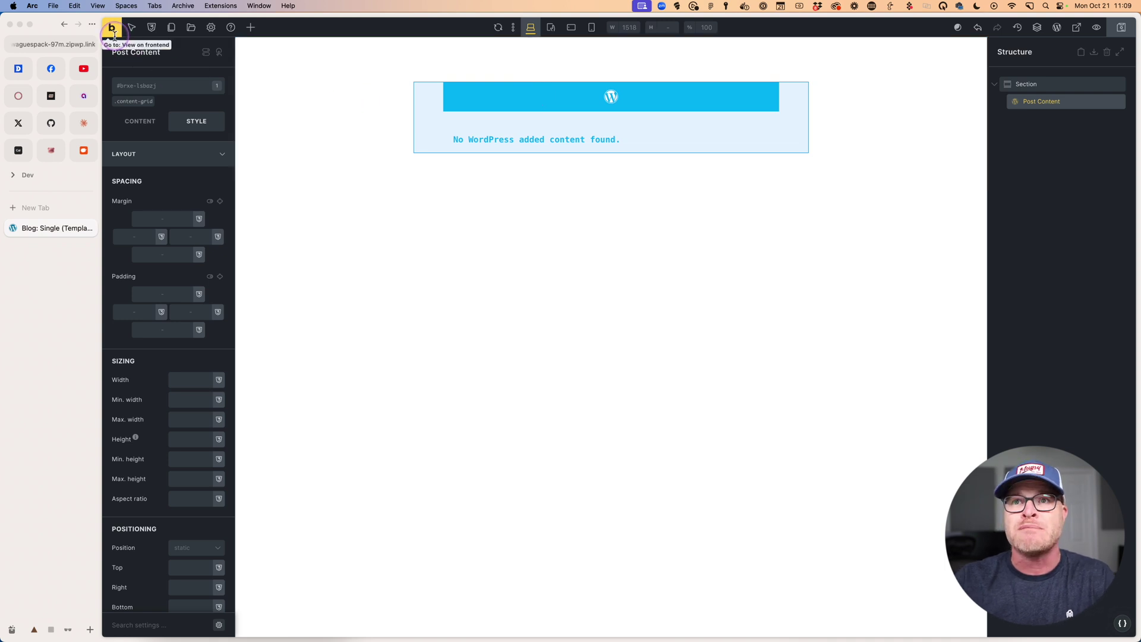
Step: View the Hello world! post on the front end and scroll through it
{"action": "left_click", "coordinate": [1057, 27]}
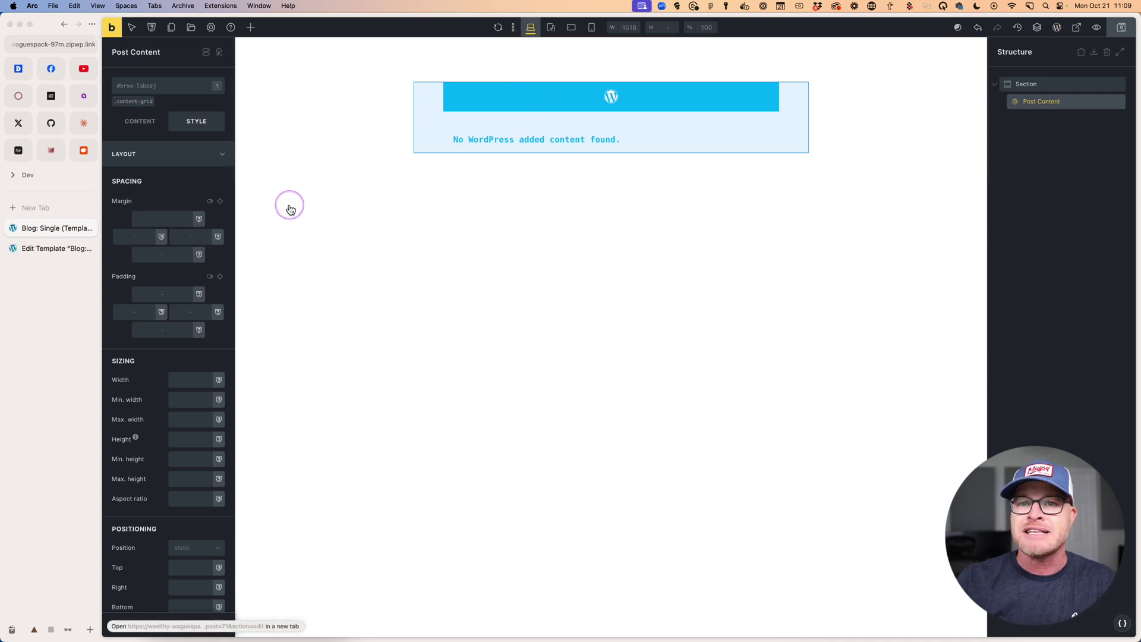
{"action": "left_click", "coordinate": [47, 250]}
{"action": "mouse_move", "coordinate": [139, 89]}
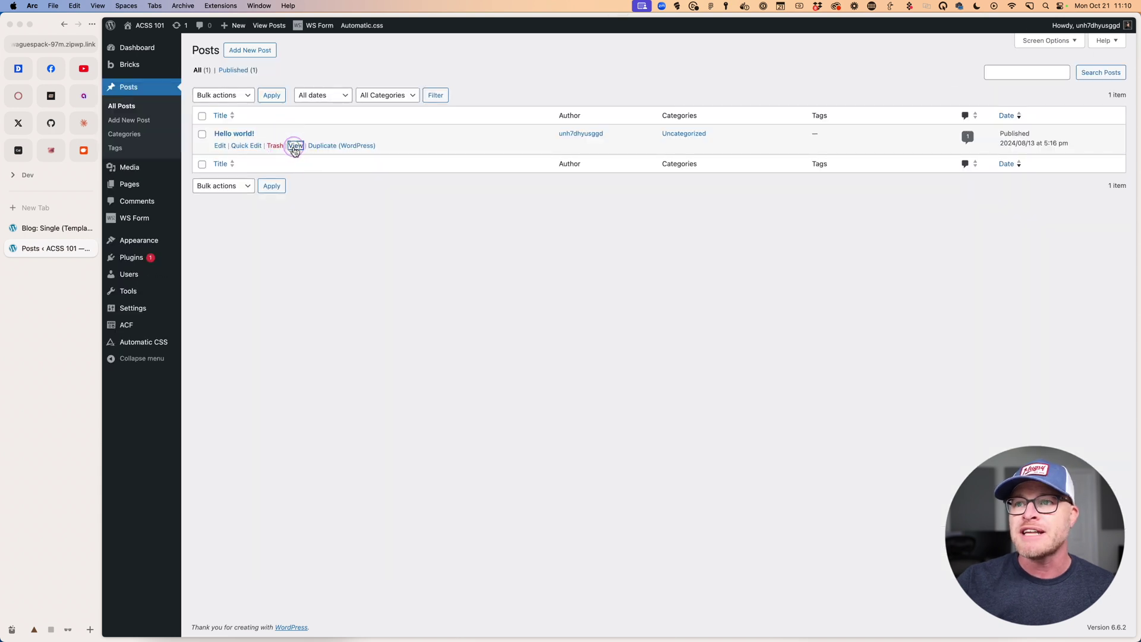
{"action": "left_click", "coordinate": [293, 148]}
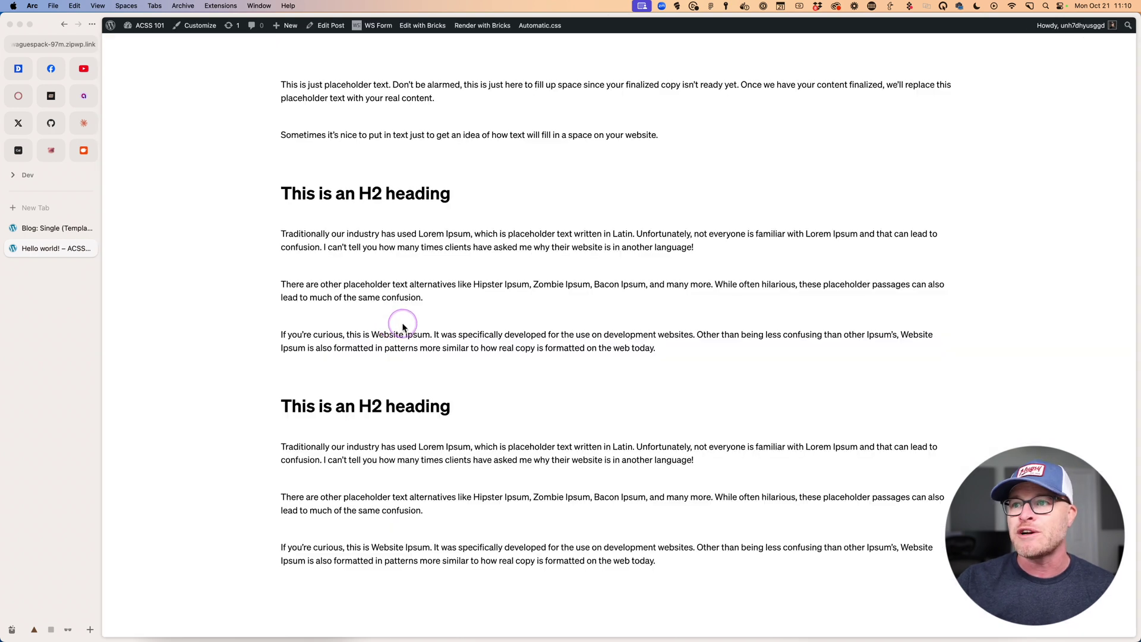
{"action": "scroll", "coordinate": [573, 324], "scroll_direction": "down", "scroll_amount": 2}
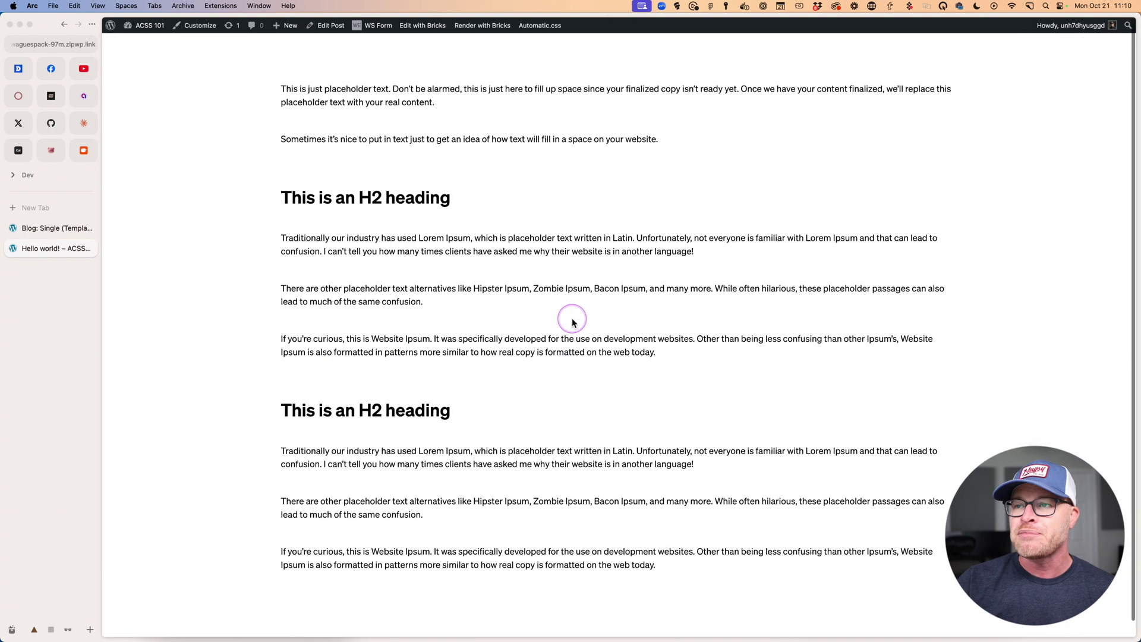
{"action": "scroll", "coordinate": [573, 322], "scroll_direction": "down", "scroll_amount": 1}
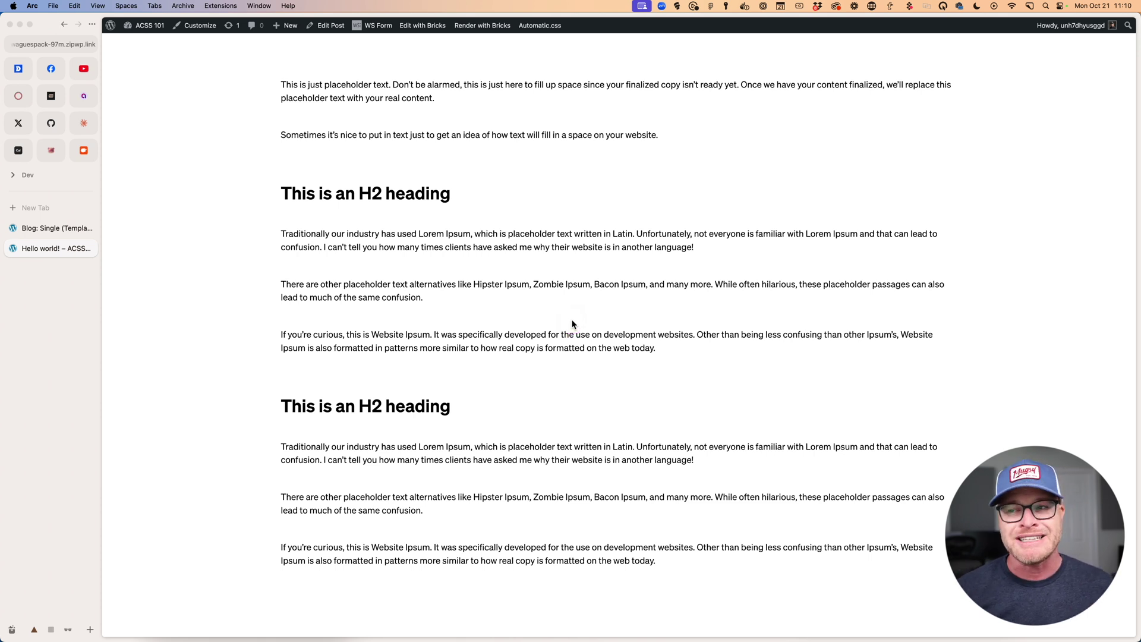
{"action": "left_click", "coordinate": [426, 136]}
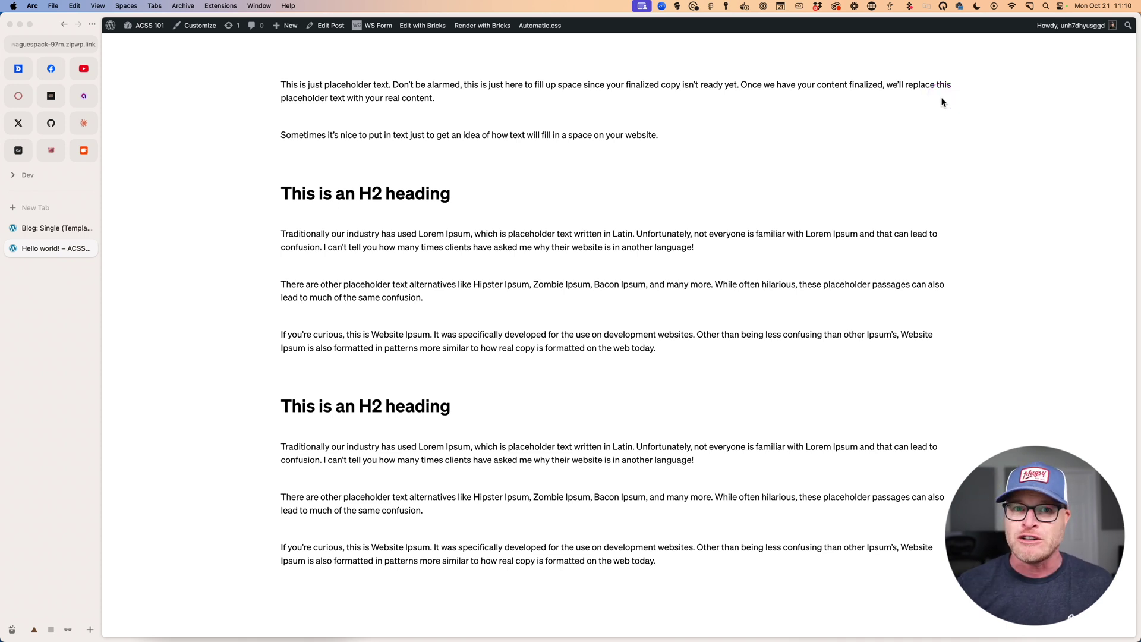
Step: Check the Automatic.css Layout desktop content width value of 1366
{"action": "left_click", "coordinate": [540, 25]}
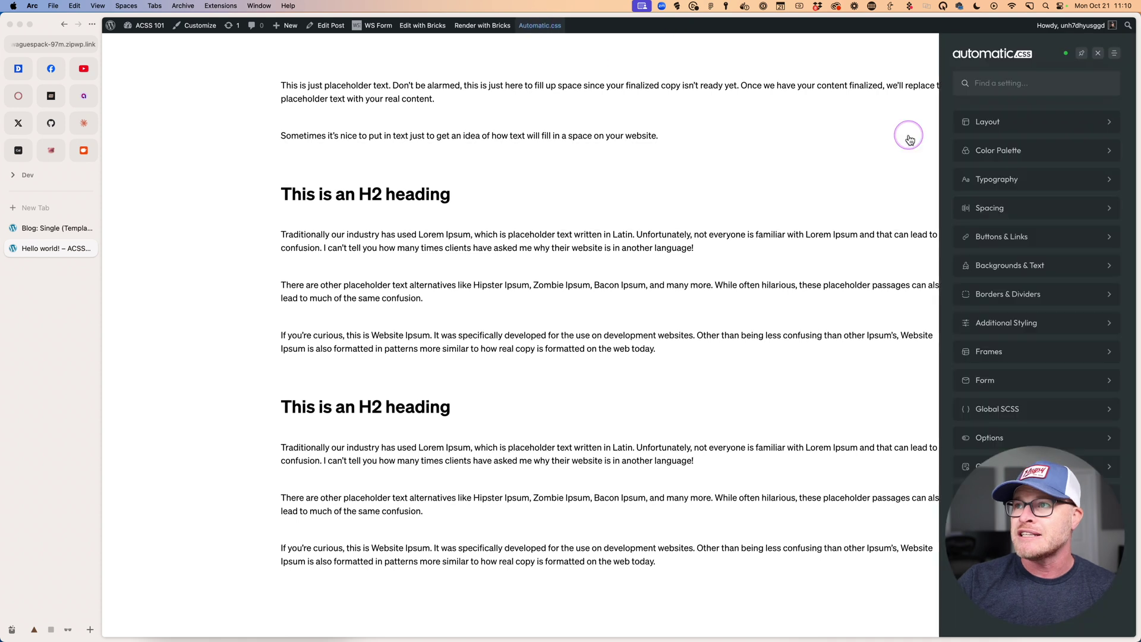
{"action": "left_click", "coordinate": [1017, 121]}
{"action": "left_click", "coordinate": [1069, 120]}
{"action": "left_click_drag", "start_coordinate": [1049, 163], "coordinate": [1126, 178]}
{"action": "left_click", "coordinate": [1098, 53]}
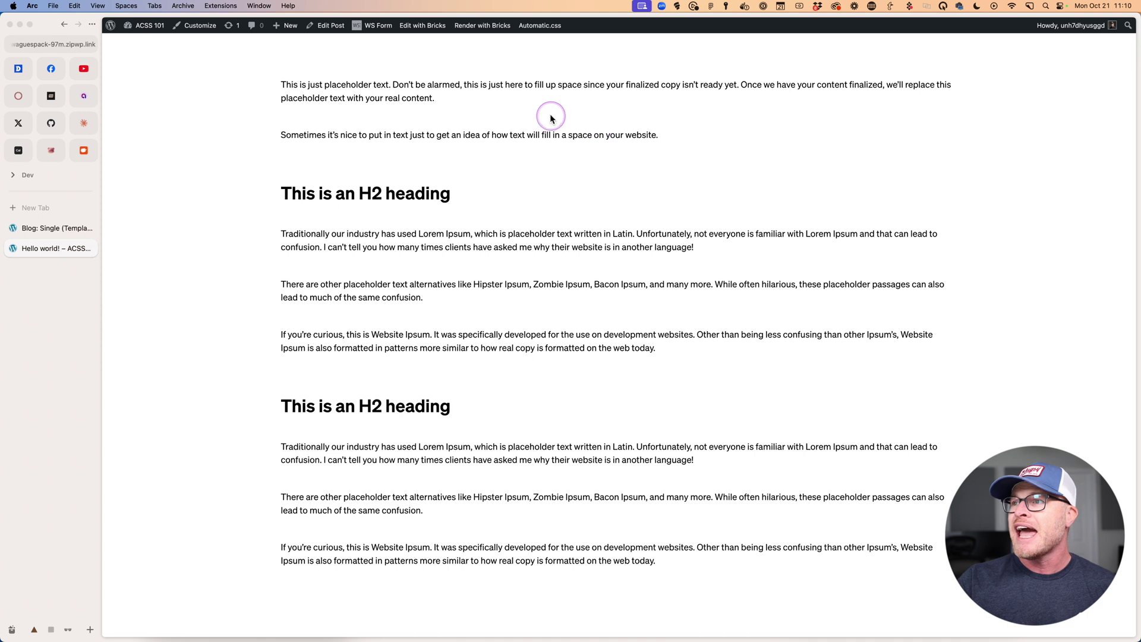
Step: Inspect the post's content-grid markup in DevTools, then return to the Blog: Single builder tab
{"action": "right_click", "coordinate": [560, 83]}
{"action": "left_click", "coordinate": [566, 166]}
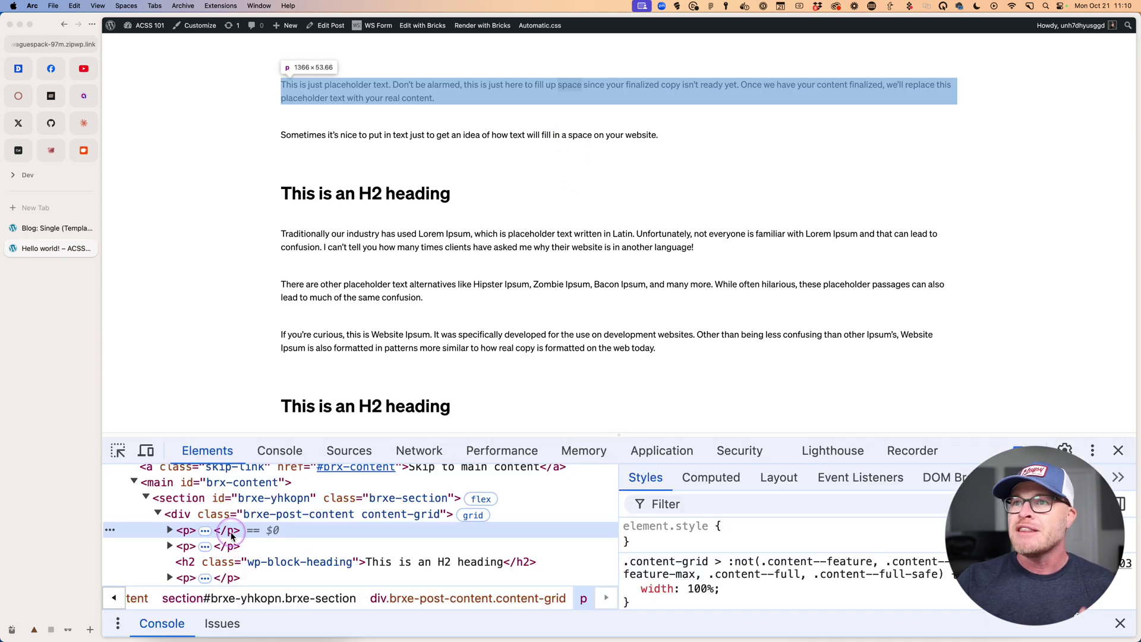
{"action": "left_click", "coordinate": [1118, 450]}
{"action": "left_click", "coordinate": [66, 235]}
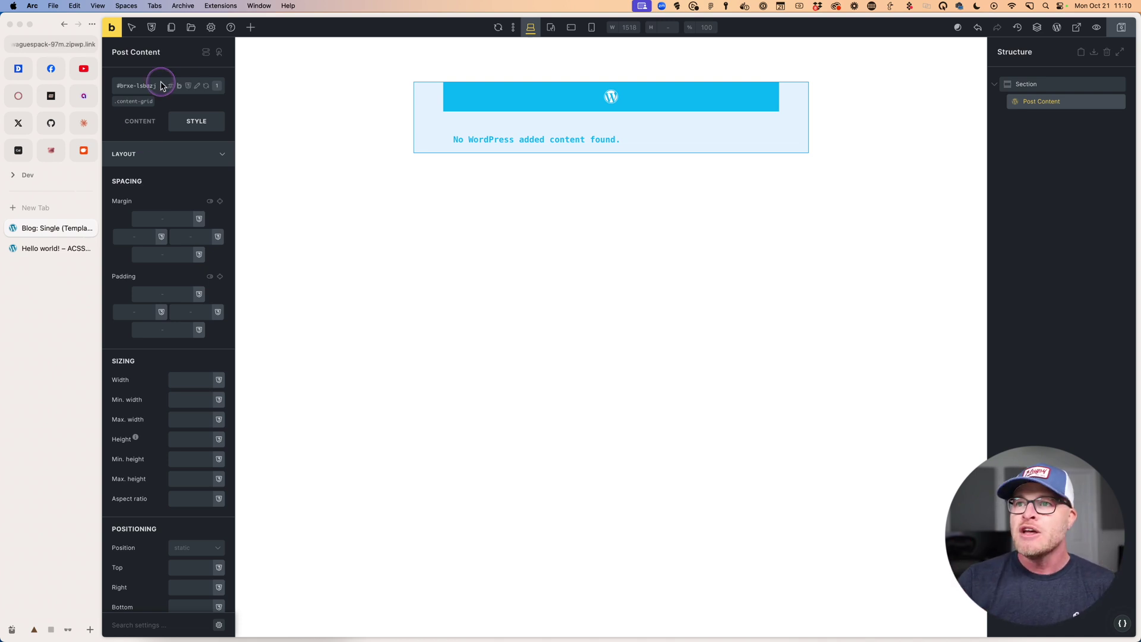
Step: Write %root% { --content-width: 60ch; } in the Section's custom CSS and save
{"action": "left_click", "coordinate": [369, 95]}
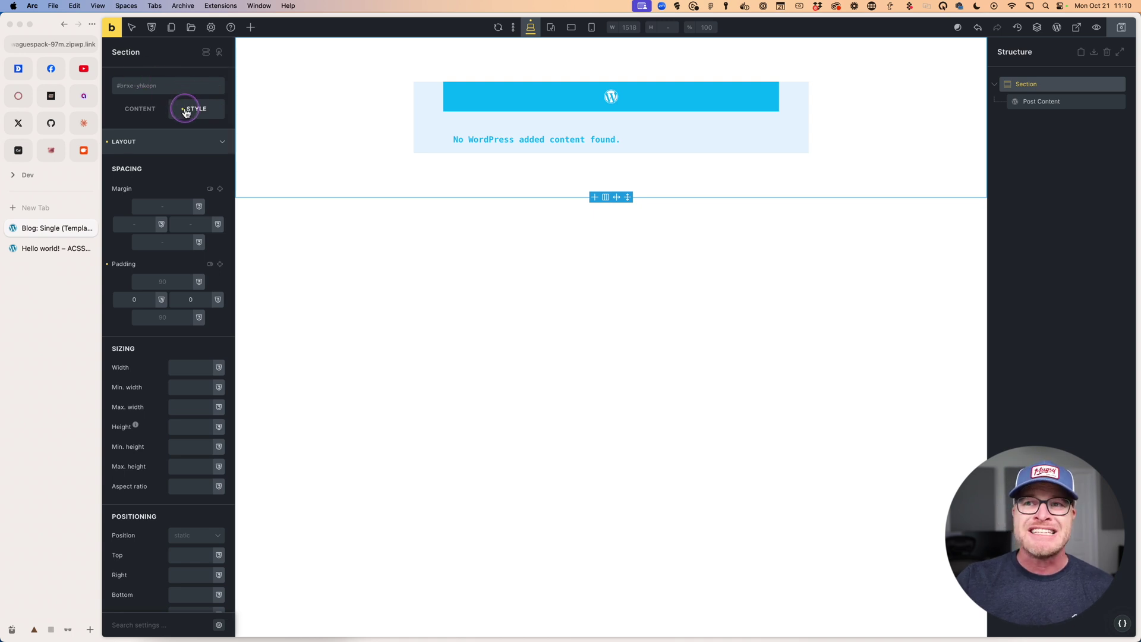
{"action": "scroll", "coordinate": [206, 336], "scroll_direction": "down", "scroll_amount": 5}
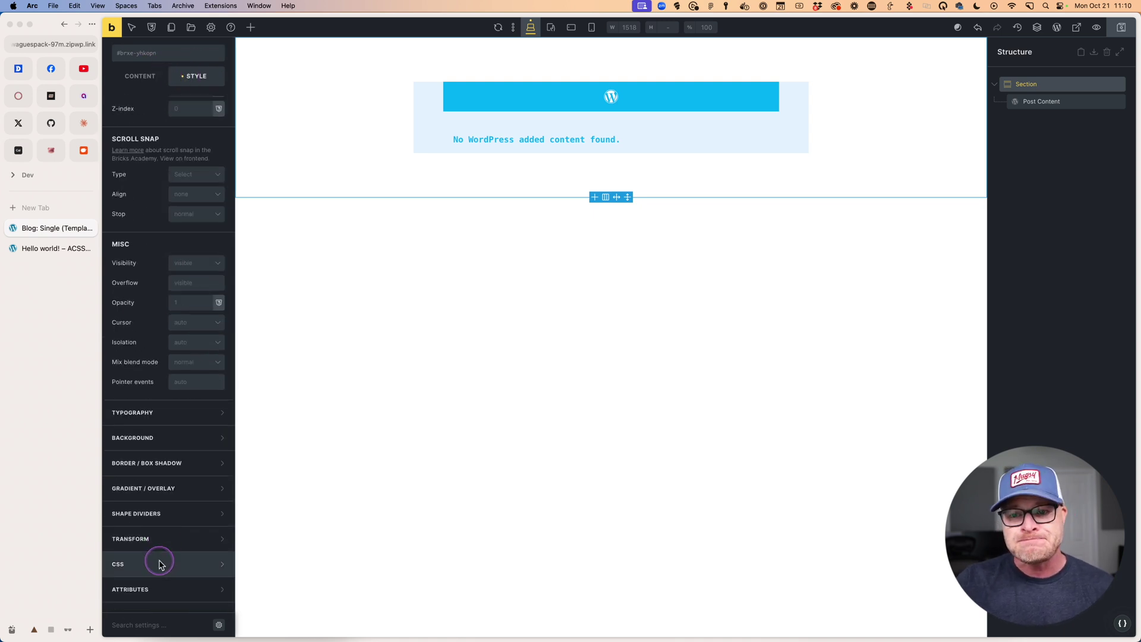
{"action": "left_click", "coordinate": [158, 562]}
{"action": "left_click", "coordinate": [178, 475]}
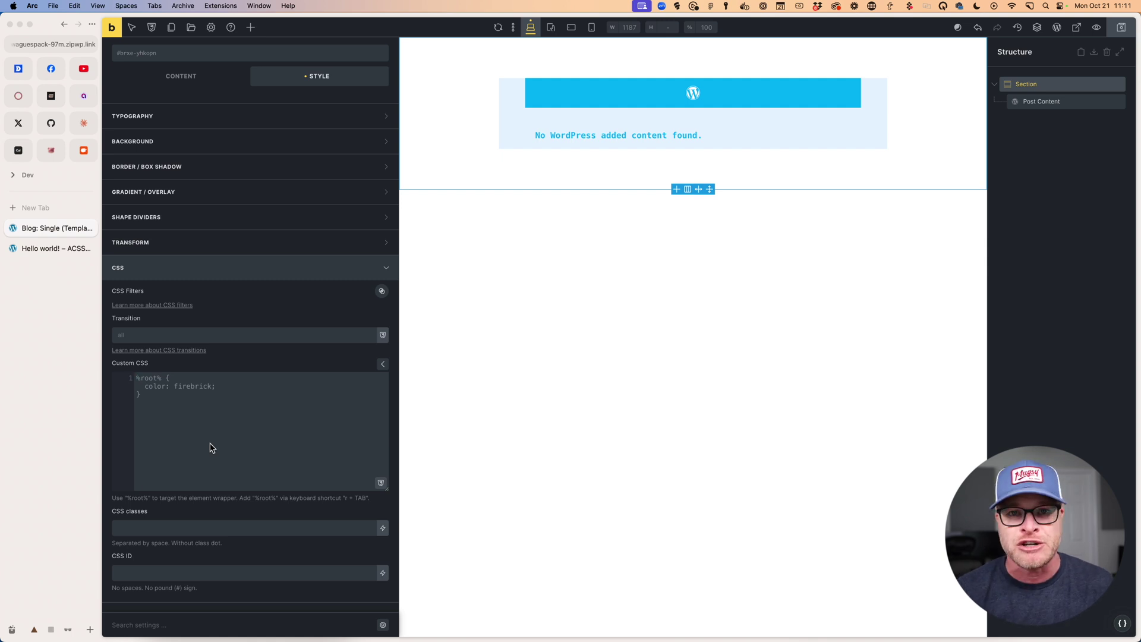
{"action": "type", "text": "r"}
{"action": "key", "text": "Tab"}
{"action": "left_click", "coordinate": [211, 447]}
{"action": "type", "text": "--content-grid:"}
{"action": "key", "text": "BackSpace"}
{"action": "key", "text": "BackSpace"}
{"action": "key", "text": "BackSpace"}
{"action": "key", "text": "BackSpace"}
{"action": "type", "text": "width: "}
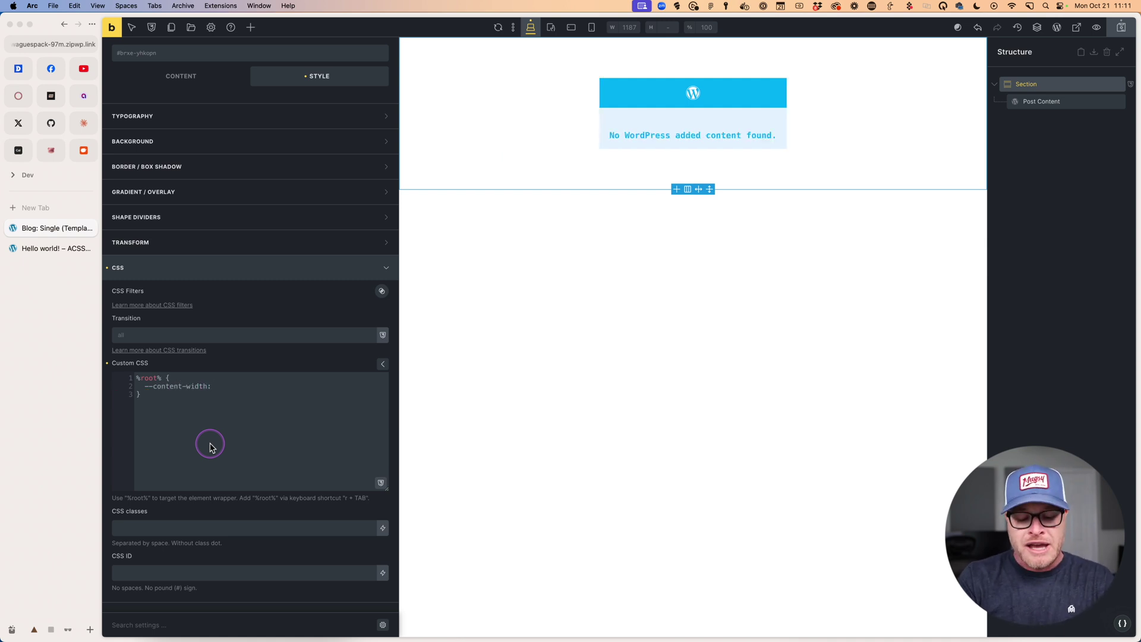
{"action": "type", "text": "60ch;"}
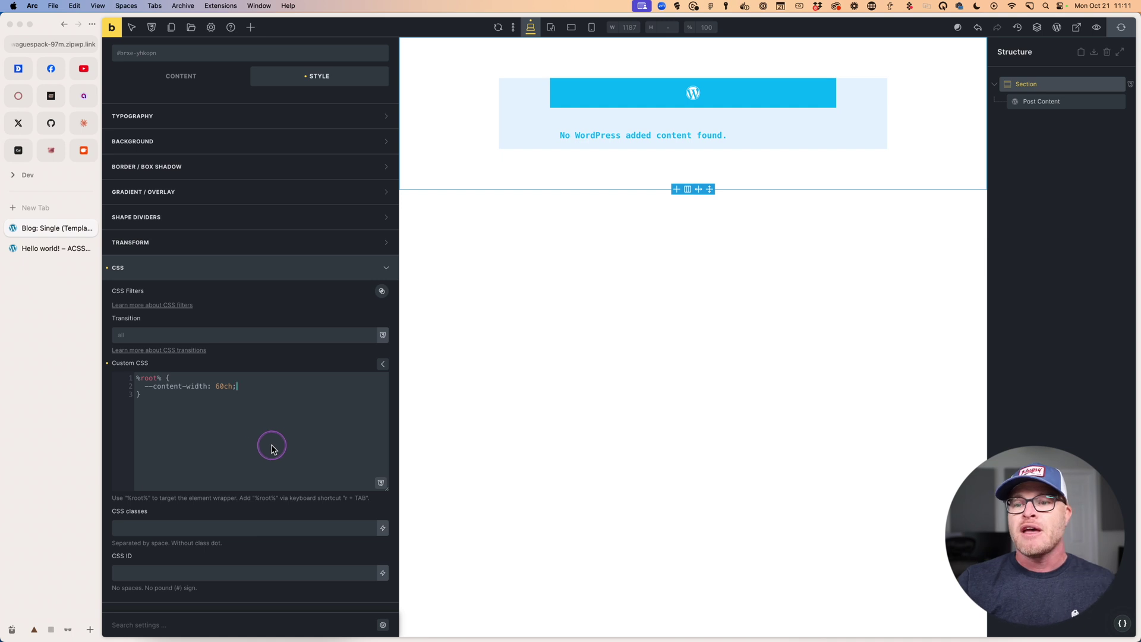
{"action": "key", "text": "cmd+s"}
Step: Move the 60ch rule into Post Content's custom CSS, replacing the firebrick rule, and save
{"action": "left_click_drag", "start_coordinate": [236, 386], "coordinate": [145, 386]}
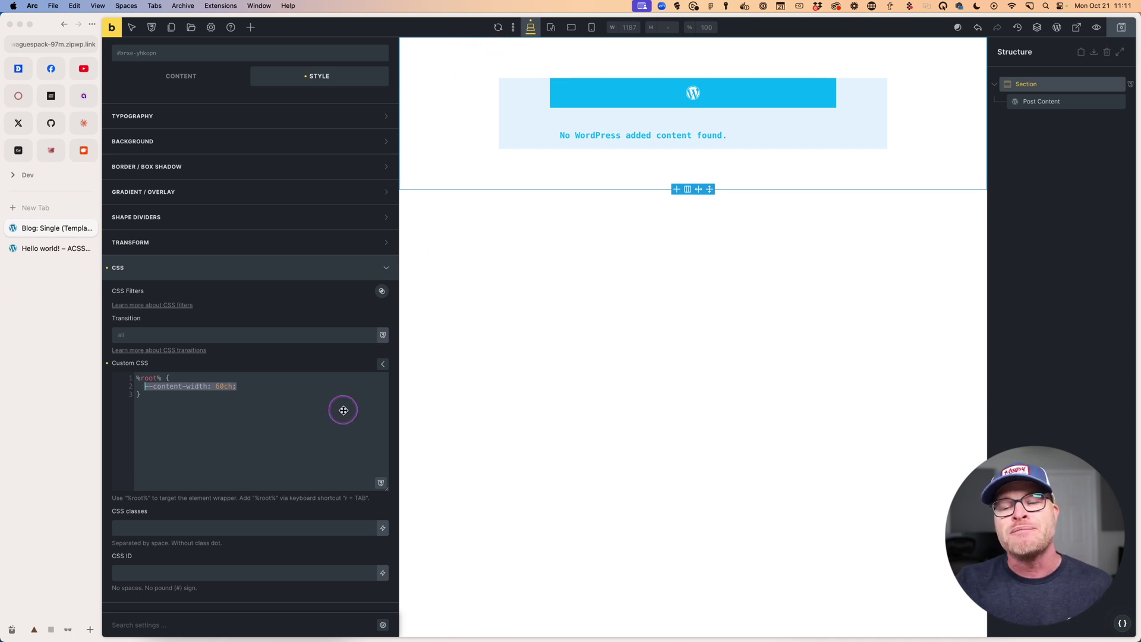
{"action": "left_click", "coordinate": [304, 408]}
{"action": "key", "text": "cmd+a"}
{"action": "key", "text": "cmd+c"}
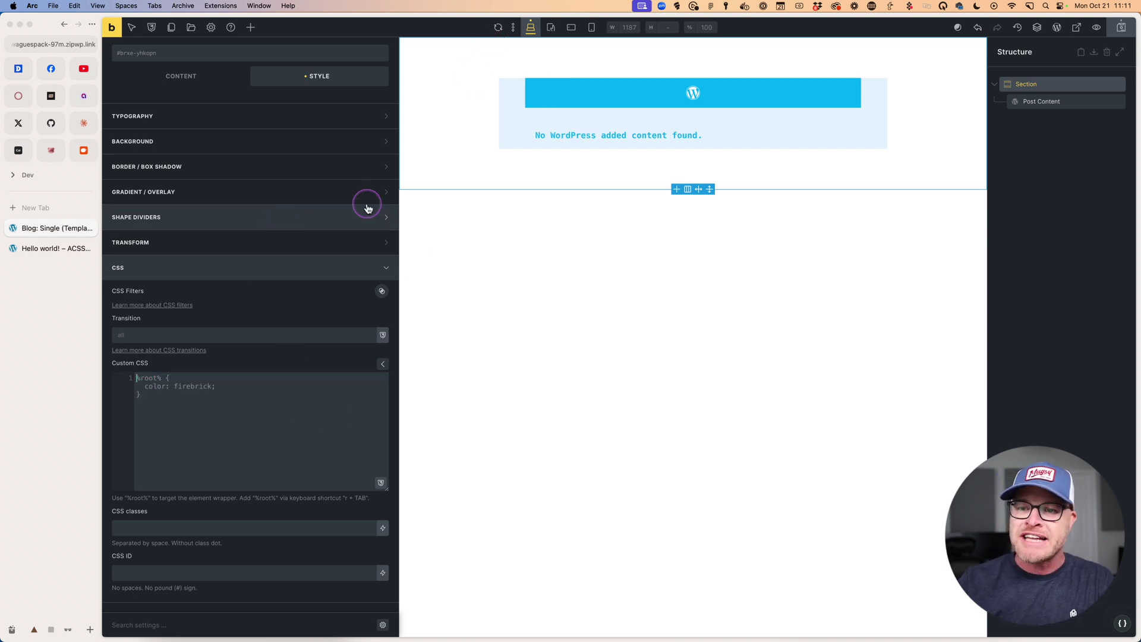
{"action": "left_click", "coordinate": [650, 95]}
{"action": "left_click", "coordinate": [190, 365]}
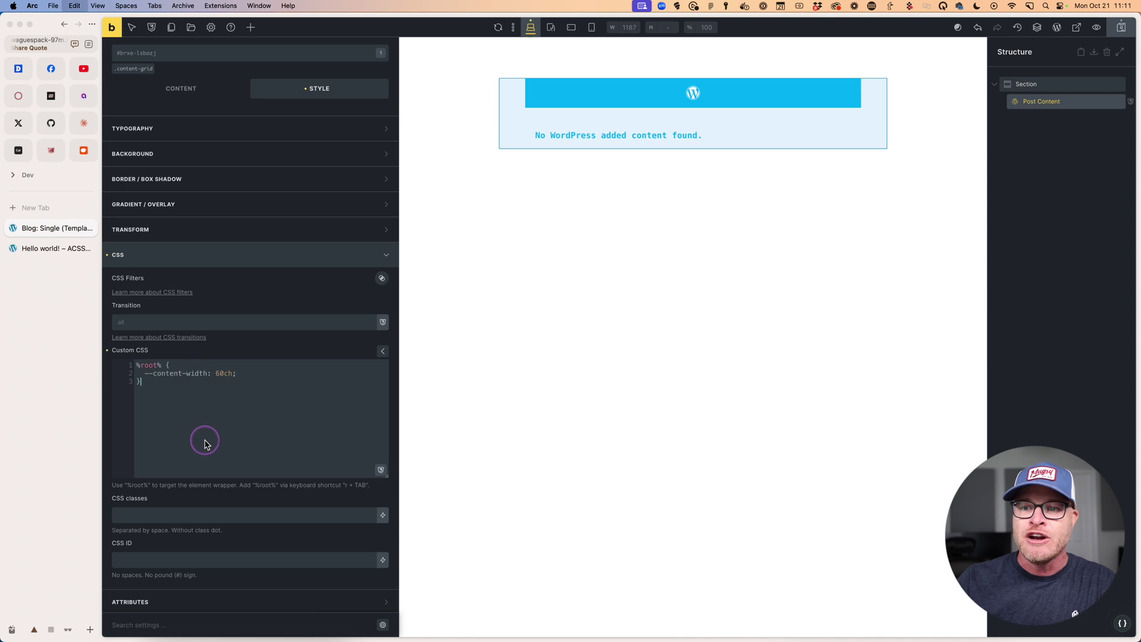
{"action": "key", "text": "cmd+a"}
{"action": "key", "text": "cmd+v"}
{"action": "key", "text": "cmd+s"}
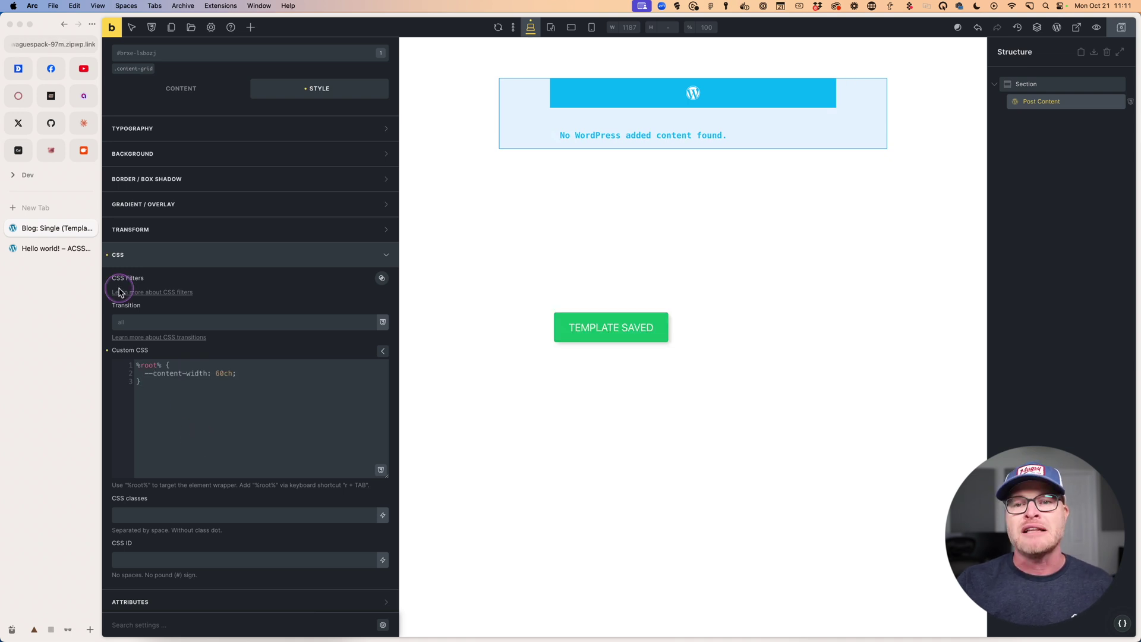
Step: Reload the Hello world! front-end post to see the narrower 60ch column
{"action": "left_click", "coordinate": [69, 255]}
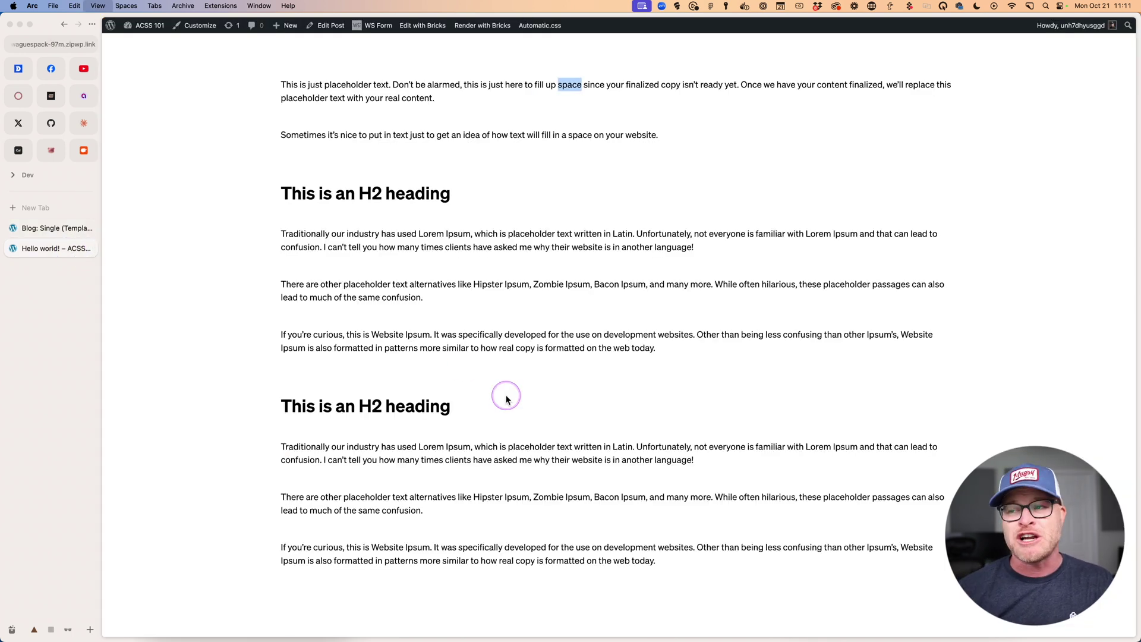
{"action": "key", "text": "super+r"}
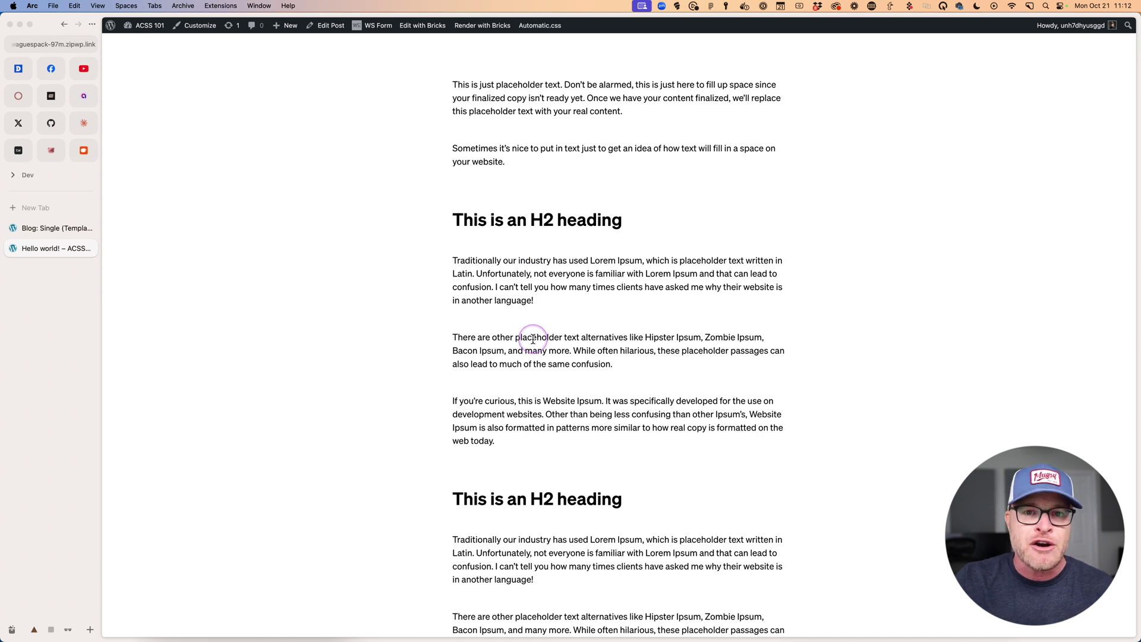
Step: Add gap: 0; to Post Content's %root% custom CSS rule and save
{"action": "left_click", "coordinate": [51, 228]}
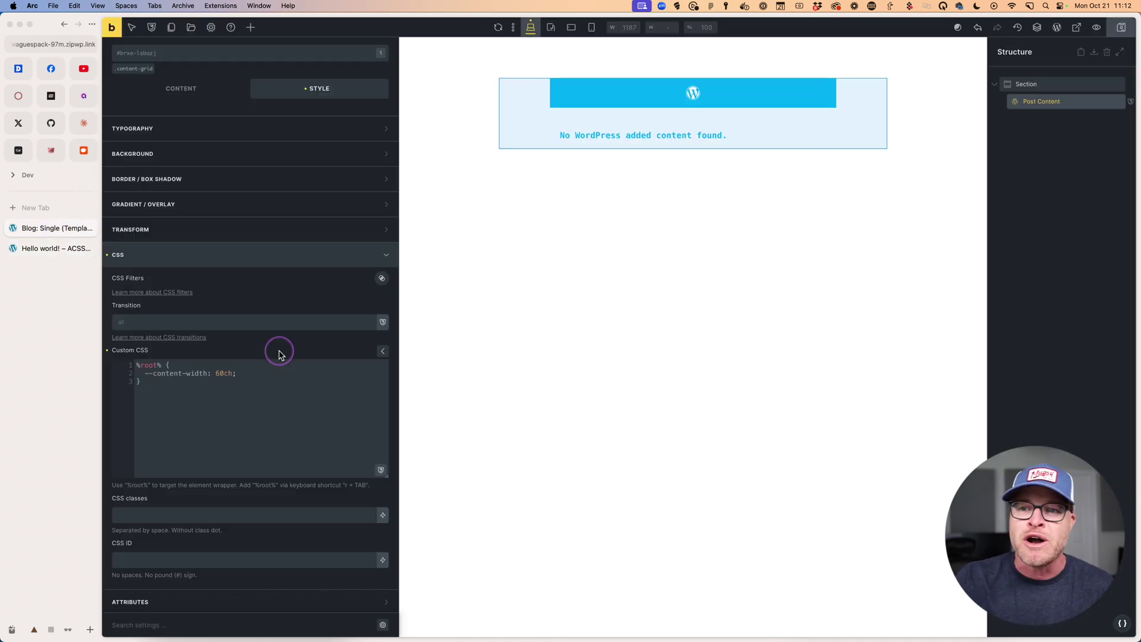
{"action": "left_click", "coordinate": [262, 368]}
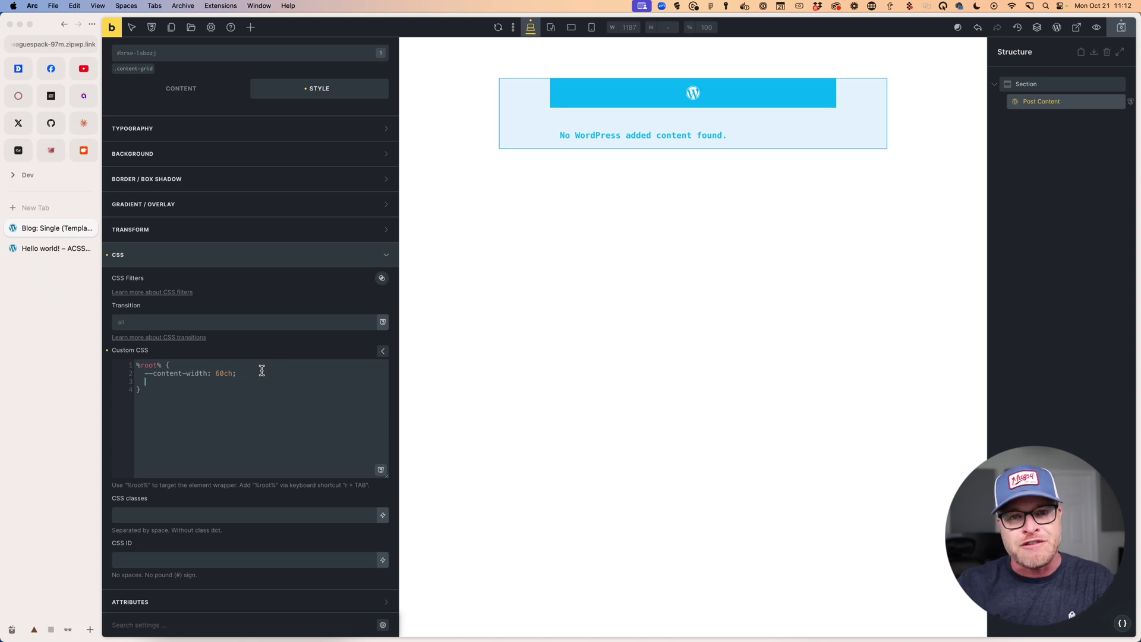
{"action": "type", "text": "gap: 0;"}
{"action": "left_click", "coordinate": [192, 355]}
{"action": "key", "text": "ctrl+s"}
Step: Check the live Hello world! post, then open it in the block editor
{"action": "left_click", "coordinate": [74, 249]}
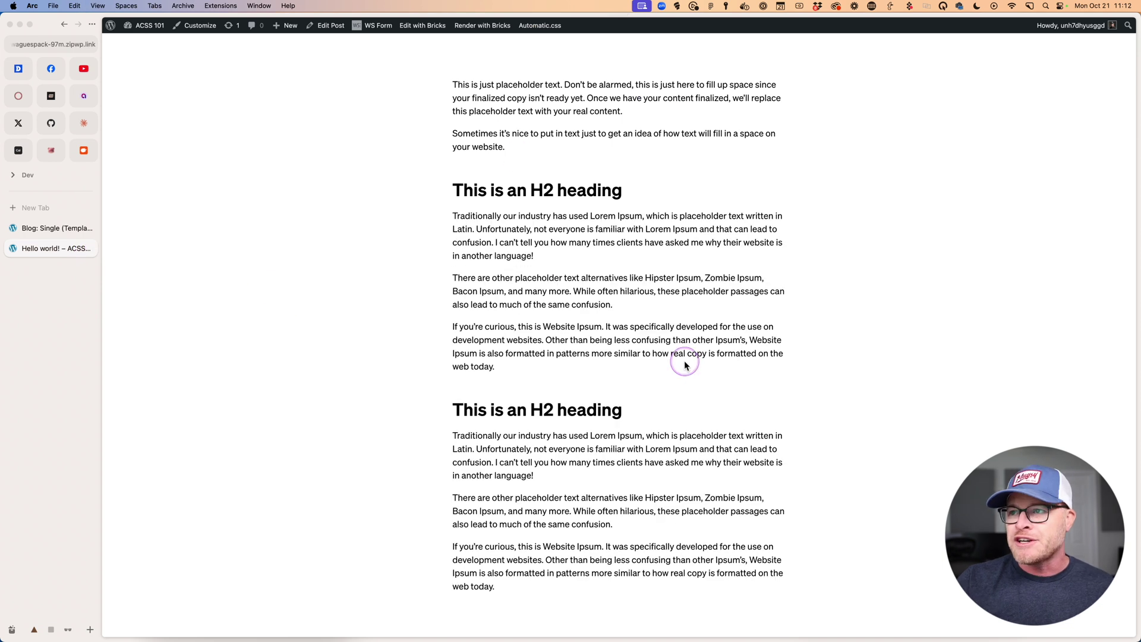
{"action": "left_click", "coordinate": [487, 209]}
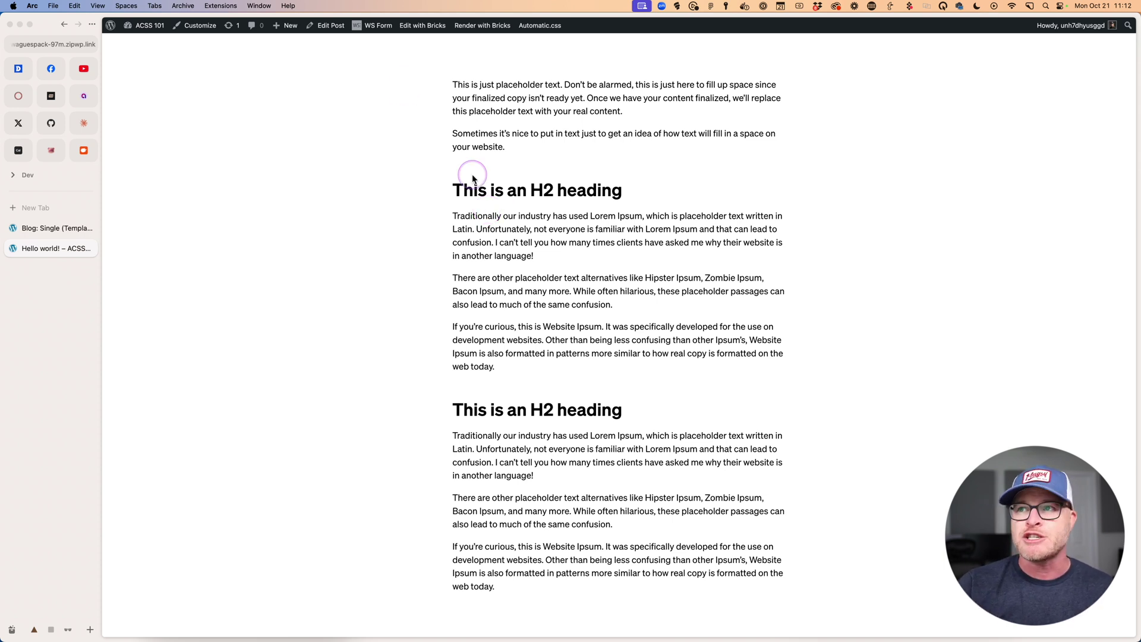
{"action": "left_click", "coordinate": [326, 25]}
Step: Open Hello world! in the Block Editor with List View showing
{"action": "left_click", "coordinate": [453, 395]}
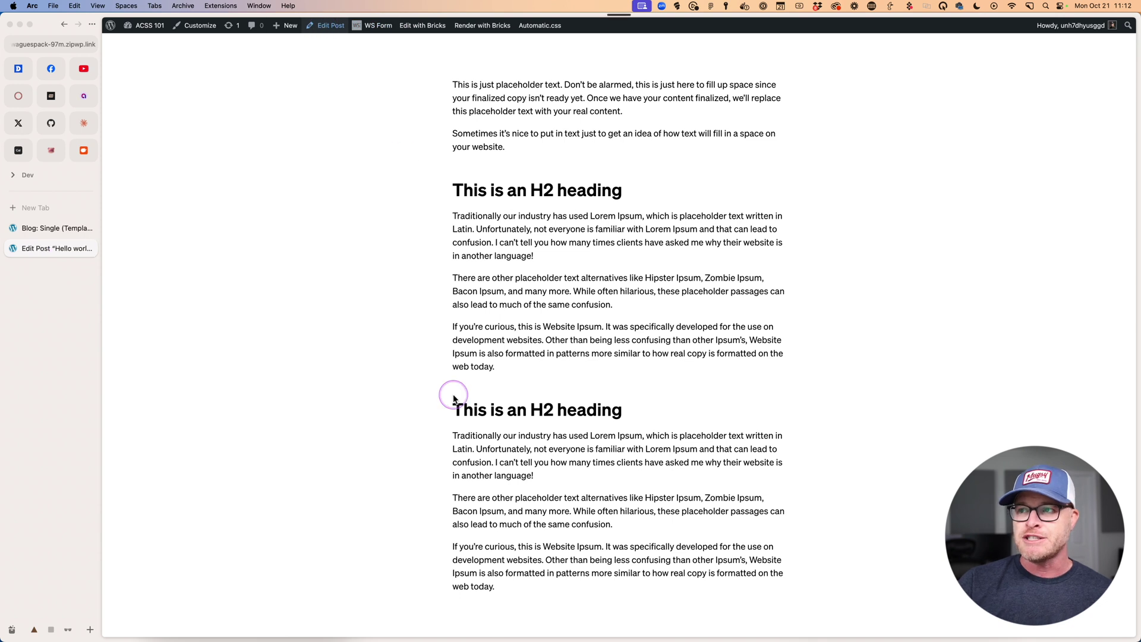
{"action": "left_click", "coordinate": [480, 244]}
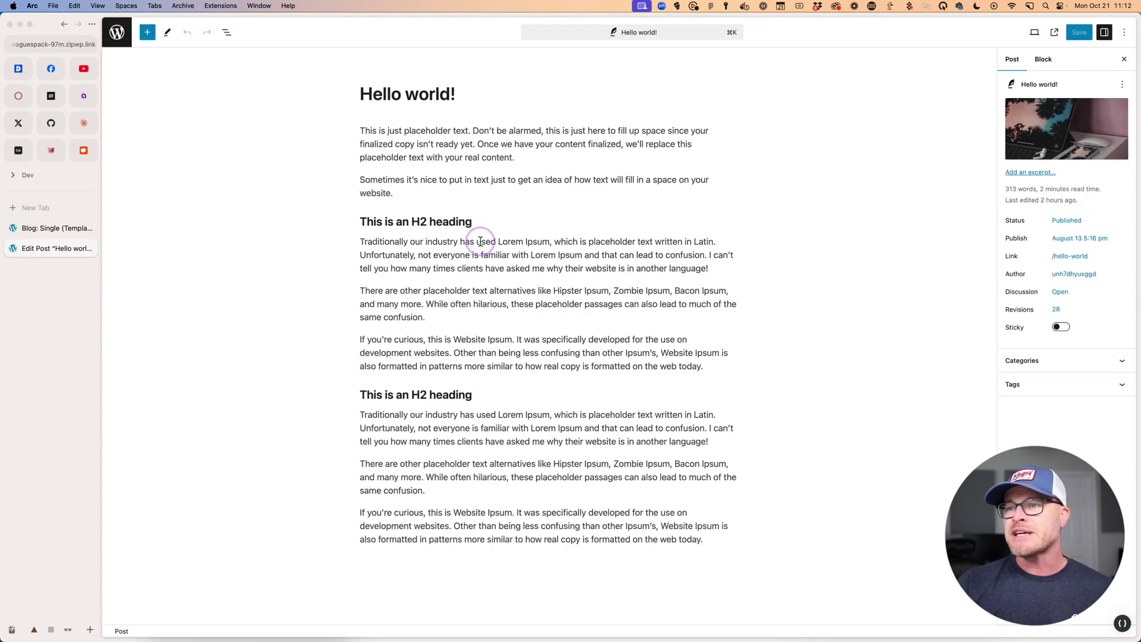
{"action": "left_click", "coordinate": [222, 32]}
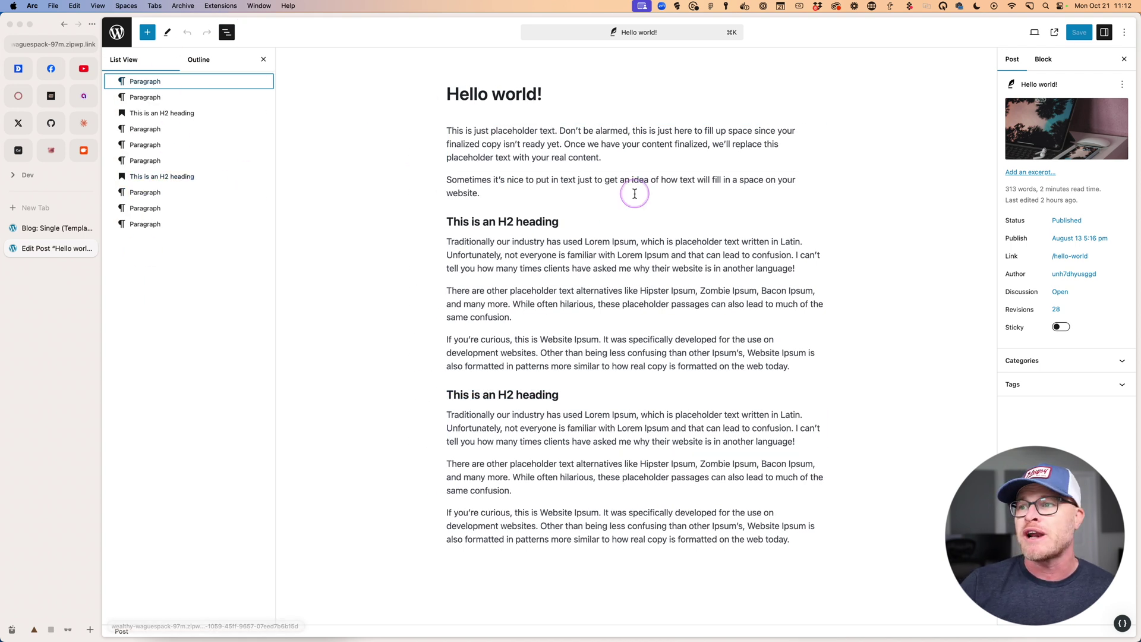
Step: Insert an empty Stack block after the first section's last paragraph via /stack
{"action": "left_click", "coordinate": [807, 365]}
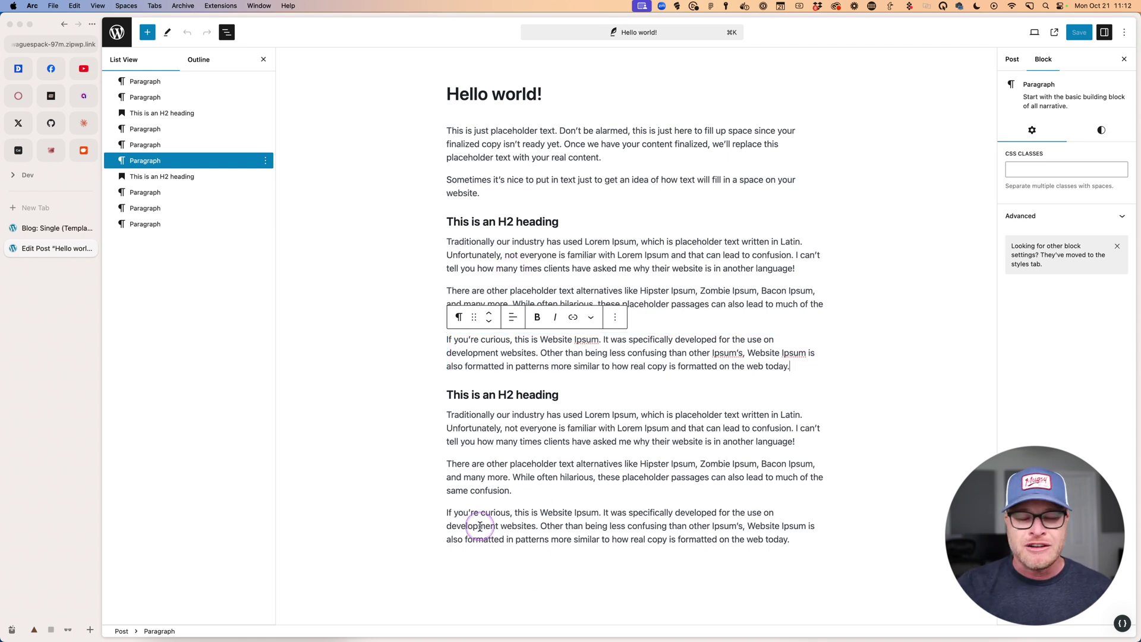
{"action": "left_click", "coordinate": [803, 378]}
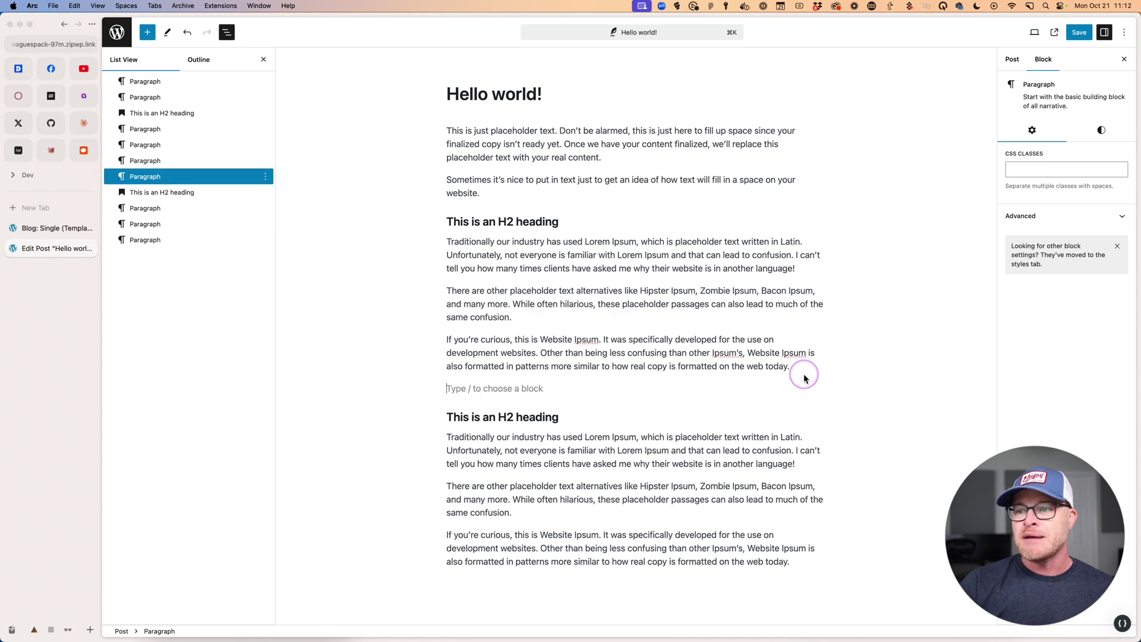
{"action": "type", "text": "/stack"}
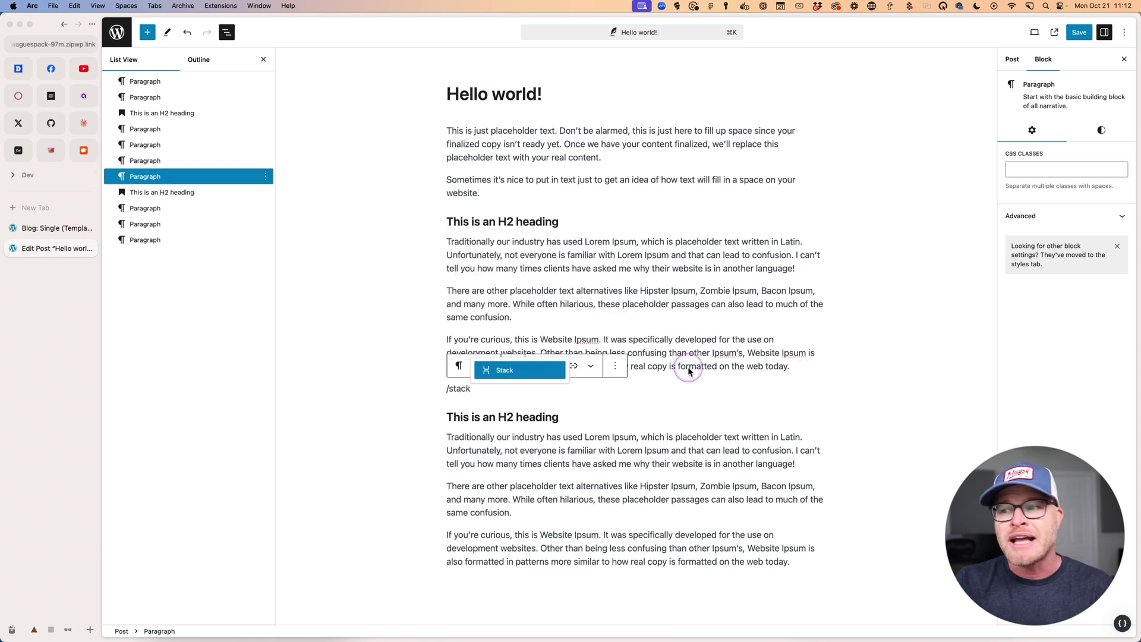
{"action": "left_click", "coordinate": [510, 372]}
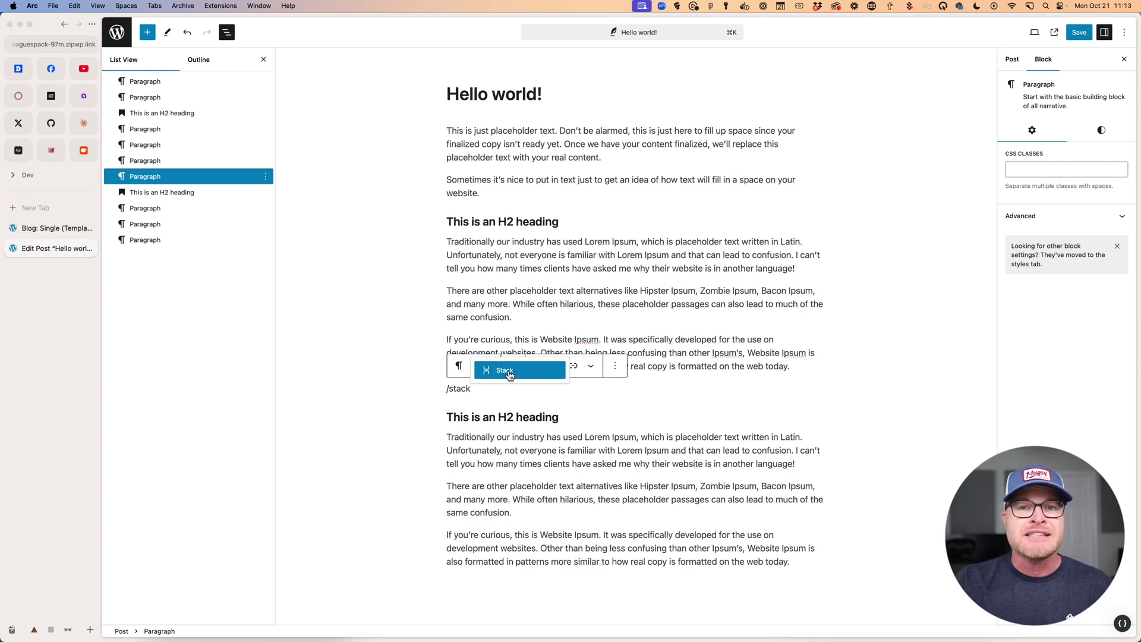
{"action": "left_click", "coordinate": [510, 373]}
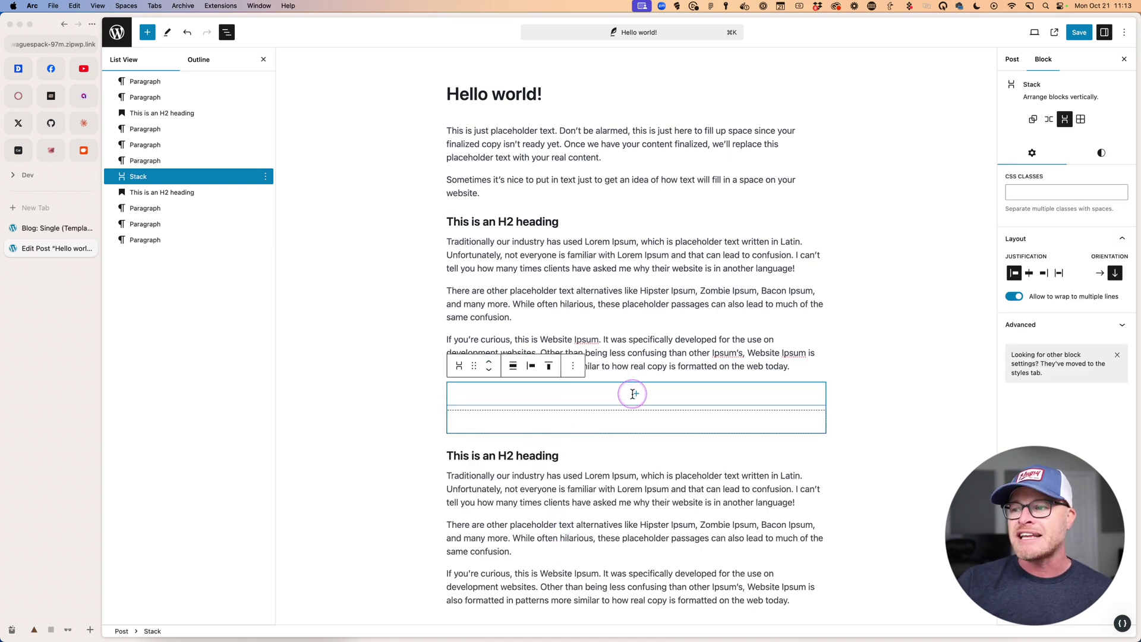
Step: Insert an Image block in the Stack showing the watch photo apple0003 from the Media Library
{"action": "left_click", "coordinate": [635, 394]}
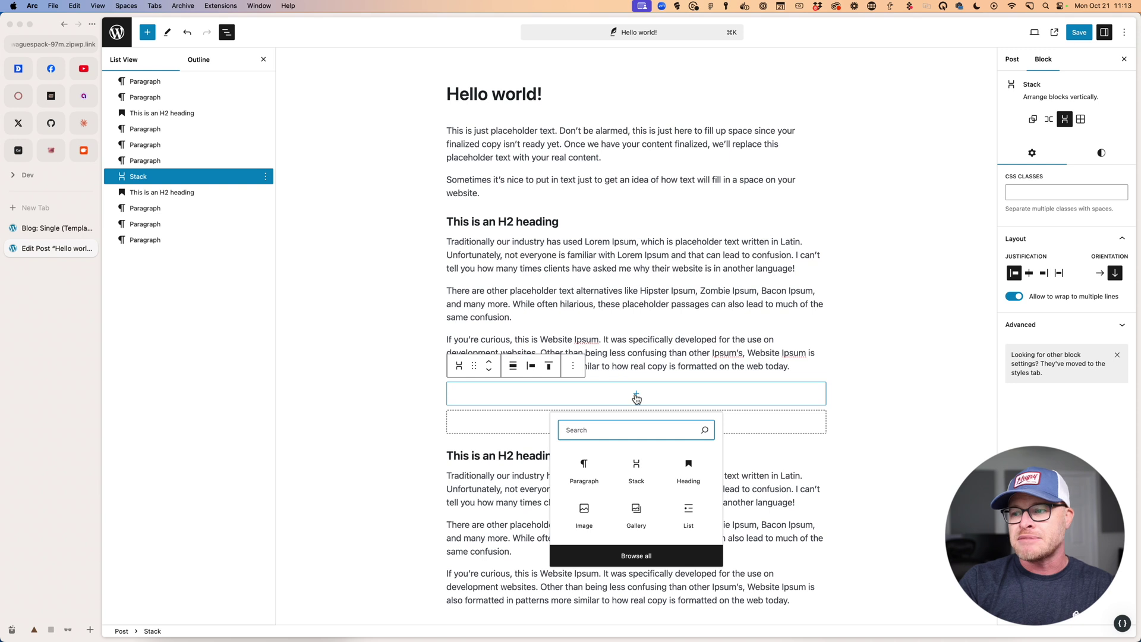
{"action": "type", "text": "image"}
{"action": "left_click", "coordinate": [563, 83]}
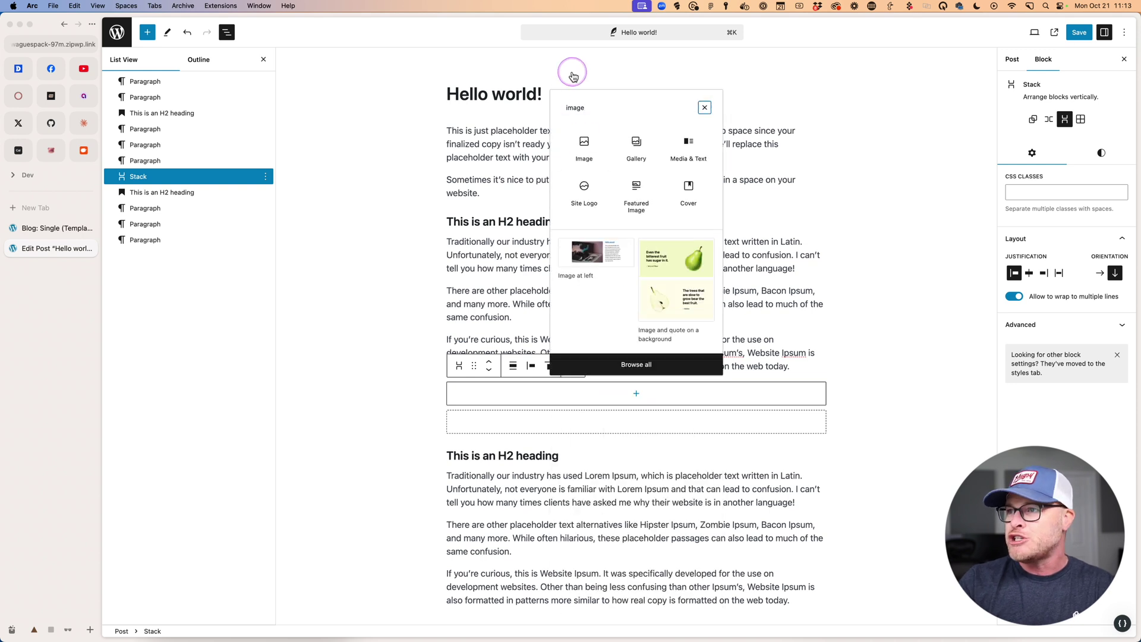
{"action": "left_click", "coordinate": [584, 145]}
{"action": "left_click", "coordinate": [517, 438]}
{"action": "left_click", "coordinate": [408, 173]}
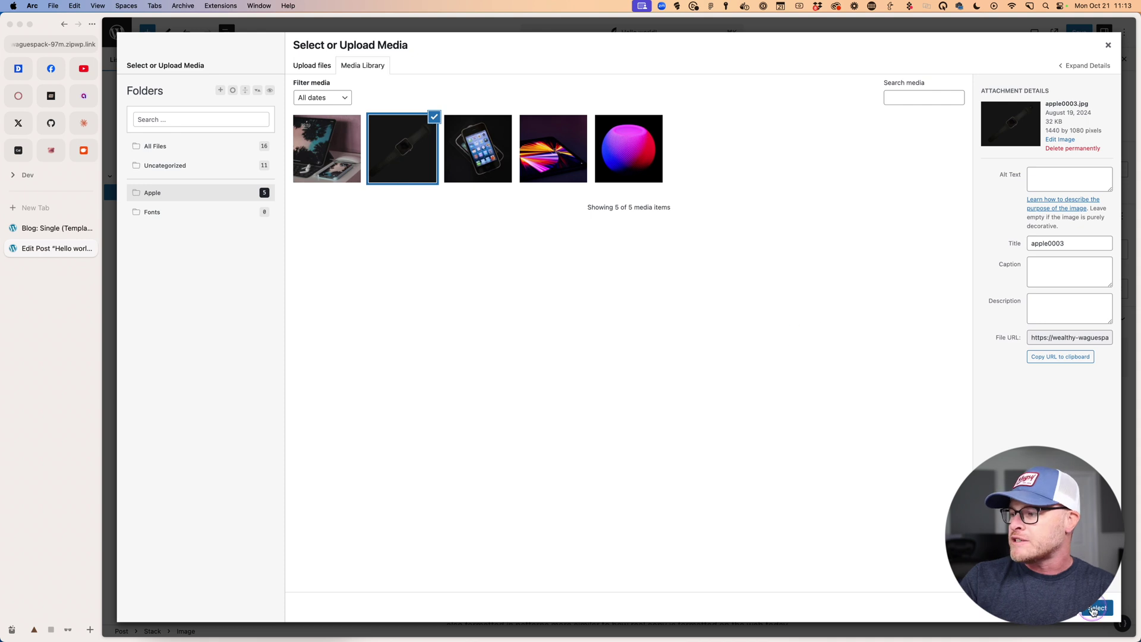
{"action": "left_click", "coordinate": [1095, 607]}
{"action": "scroll", "coordinate": [657, 476], "scroll_direction": "down", "scroll_amount": 4}
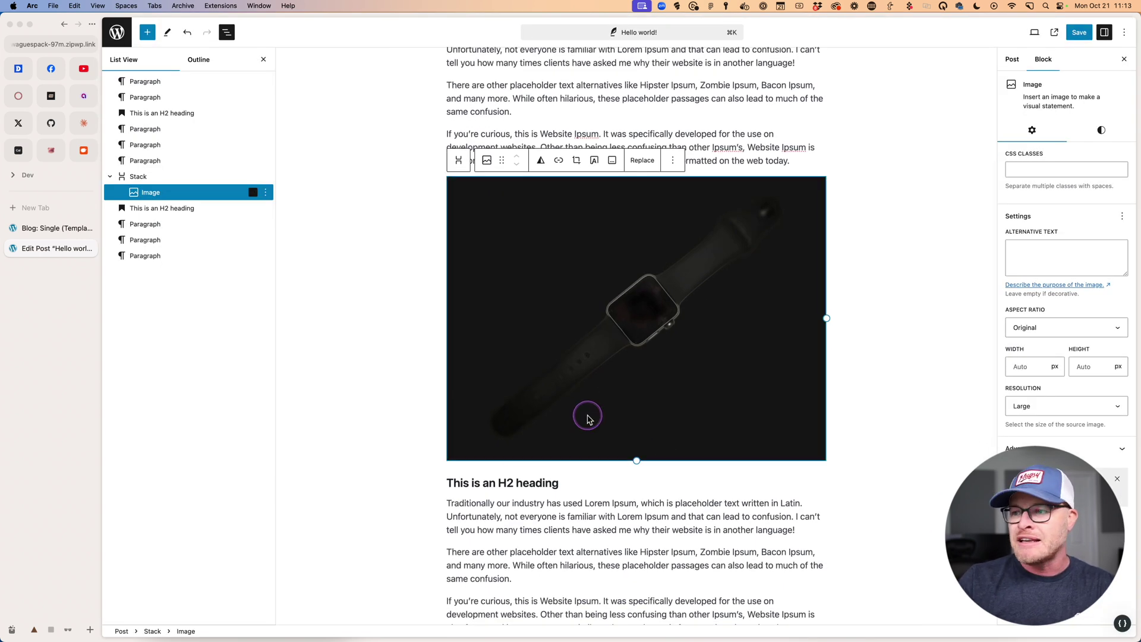
Step: Add the heading 'This is a heading' and a short paragraph about a traditional section structure
{"action": "key", "text": "Return"}
{"action": "type", "text": "## "}
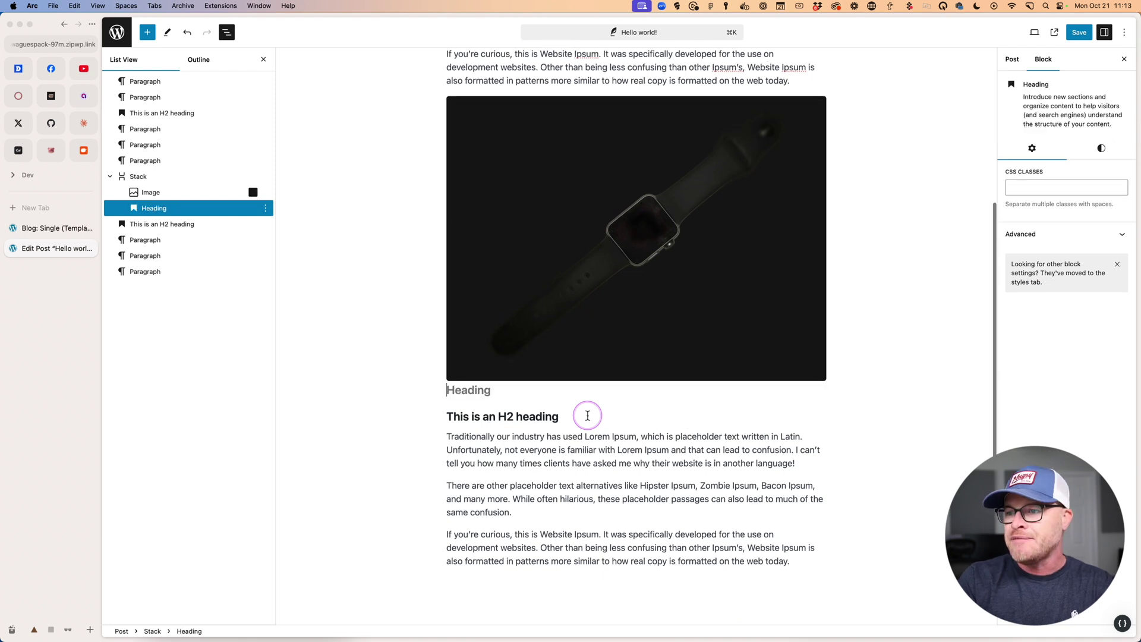
{"action": "type", "text": "This is a heading"}
{"action": "key", "text": "Return"}
{"action": "type", "text": "This is a paragraph inside a"}
{"action": "key", "text": "BackSpace"}
{"action": "key", "text": "BackSpace"}
{"action": "type", "text": "what looks to be a traditional "}
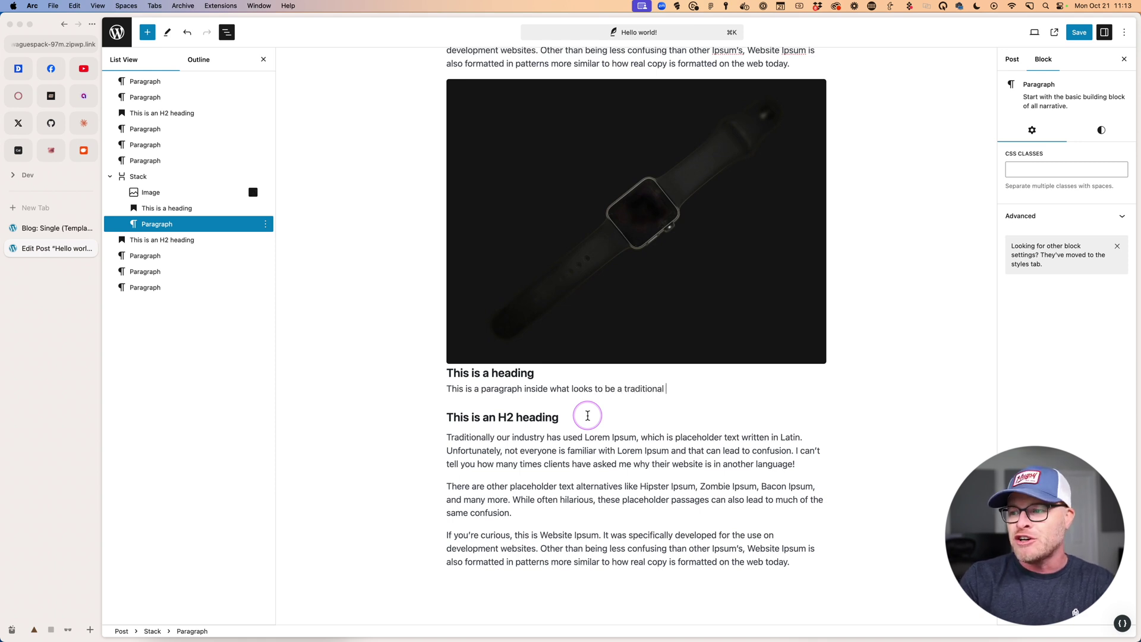
{"action": "type", "text": "section structure"}
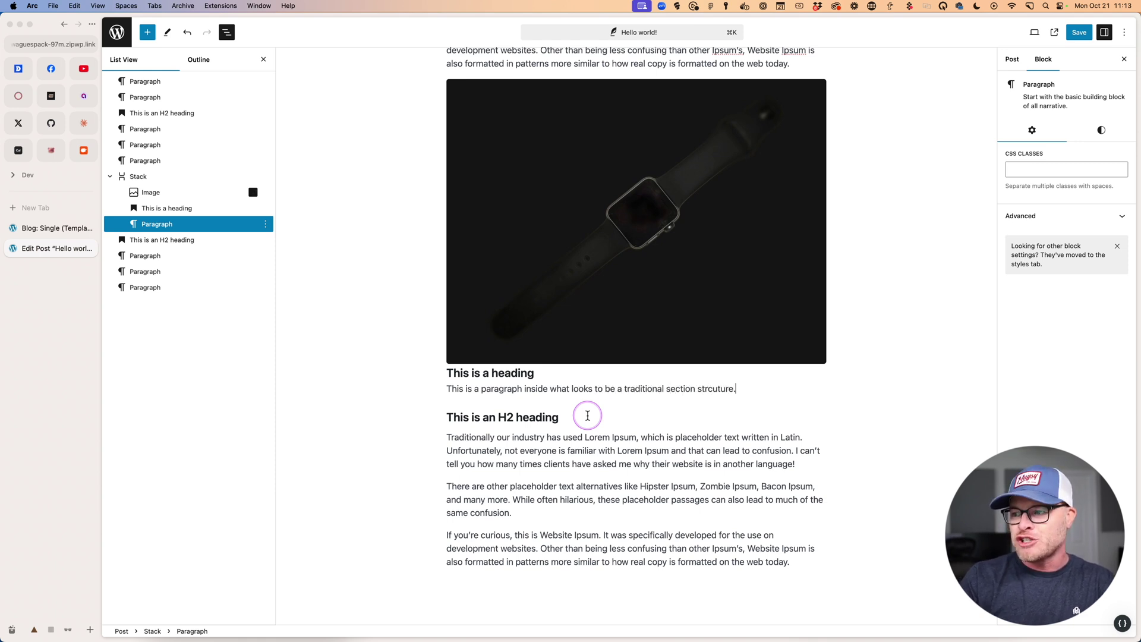
{"action": "key", "text": "BackSpace"}
{"action": "key", "text": "BackSpace"}
{"action": "key", "text": "BackSpace"}
{"action": "key", "text": "BackSpace"}
{"action": "key", "text": "BackSpace"}
{"action": "key", "text": "BackSpace"}
{"action": "type", "text": "ucut"}
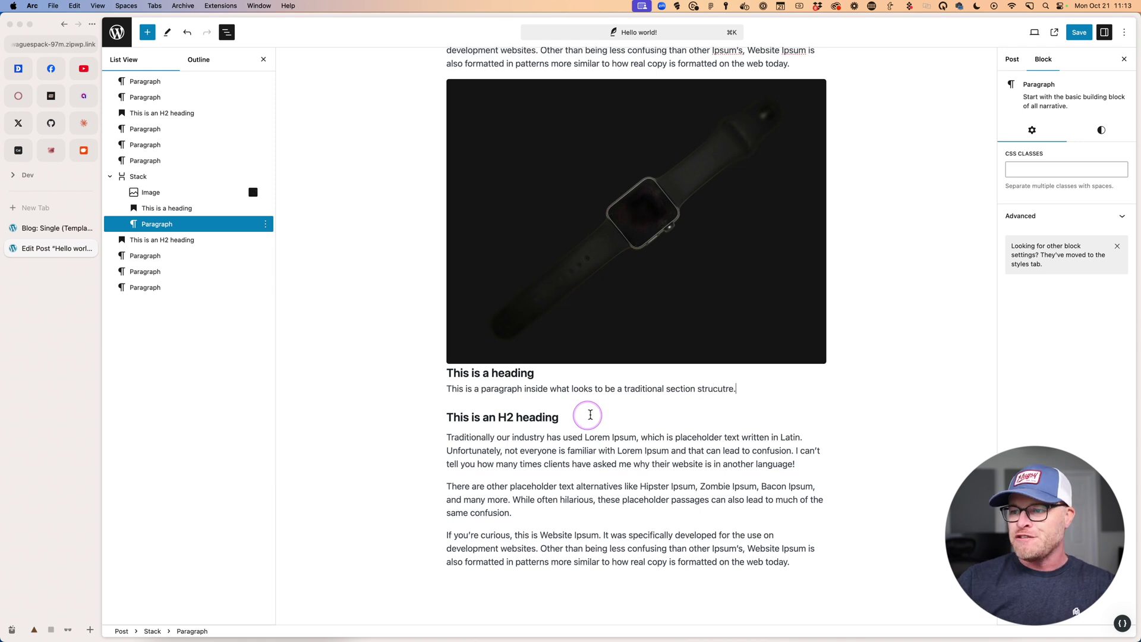
{"action": "type", "text": "ure."}
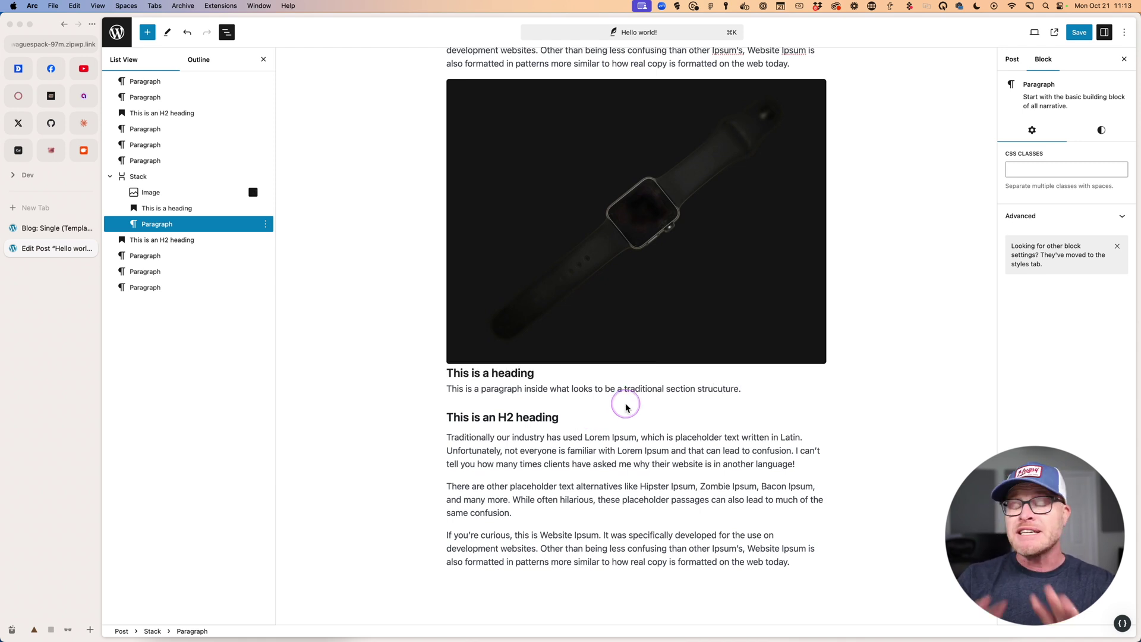
Step: Save the post and view the live page showing the watch image, heading and paragraph
{"action": "left_click", "coordinate": [1080, 32]}
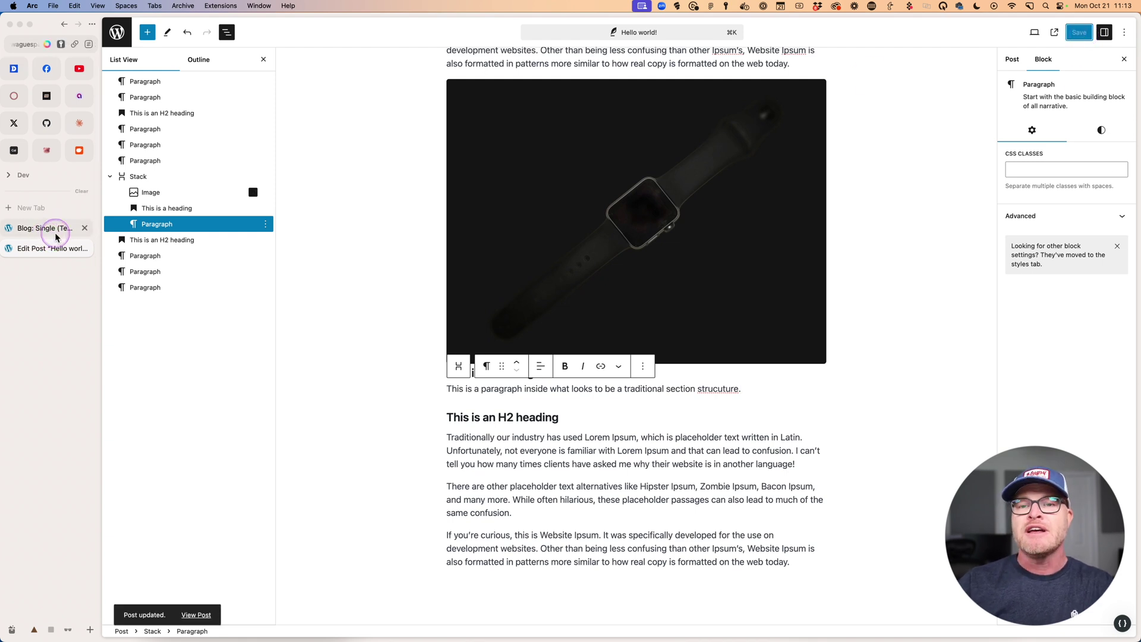
{"action": "left_click", "coordinate": [1054, 32]}
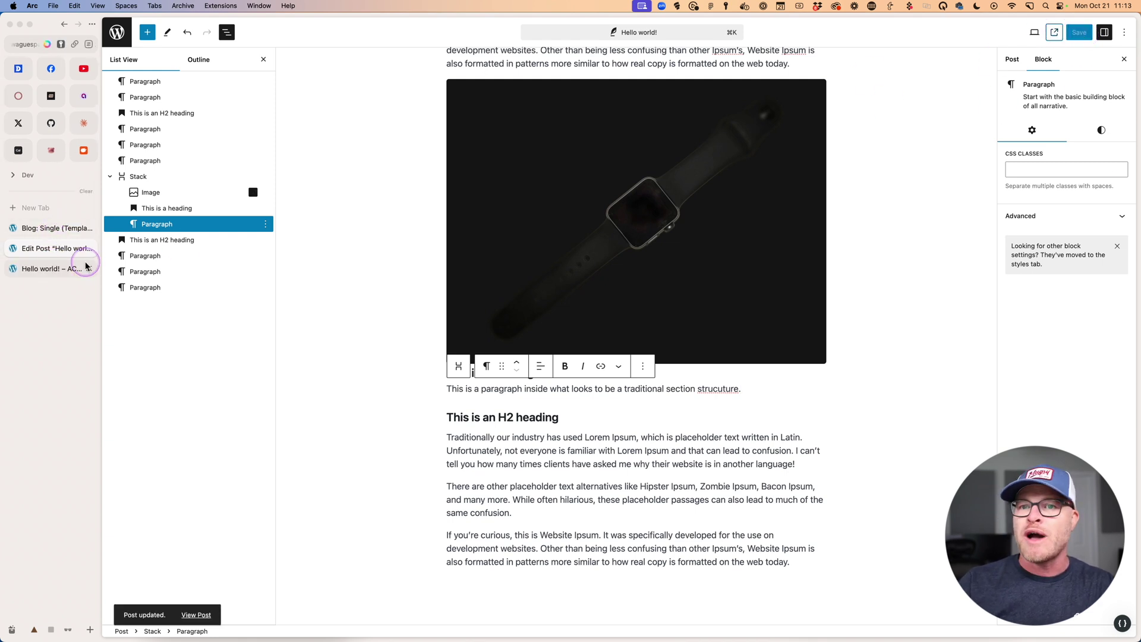
{"action": "left_click", "coordinate": [84, 267]}
{"action": "scroll", "coordinate": [397, 313], "scroll_direction": "down", "scroll_amount": 10}
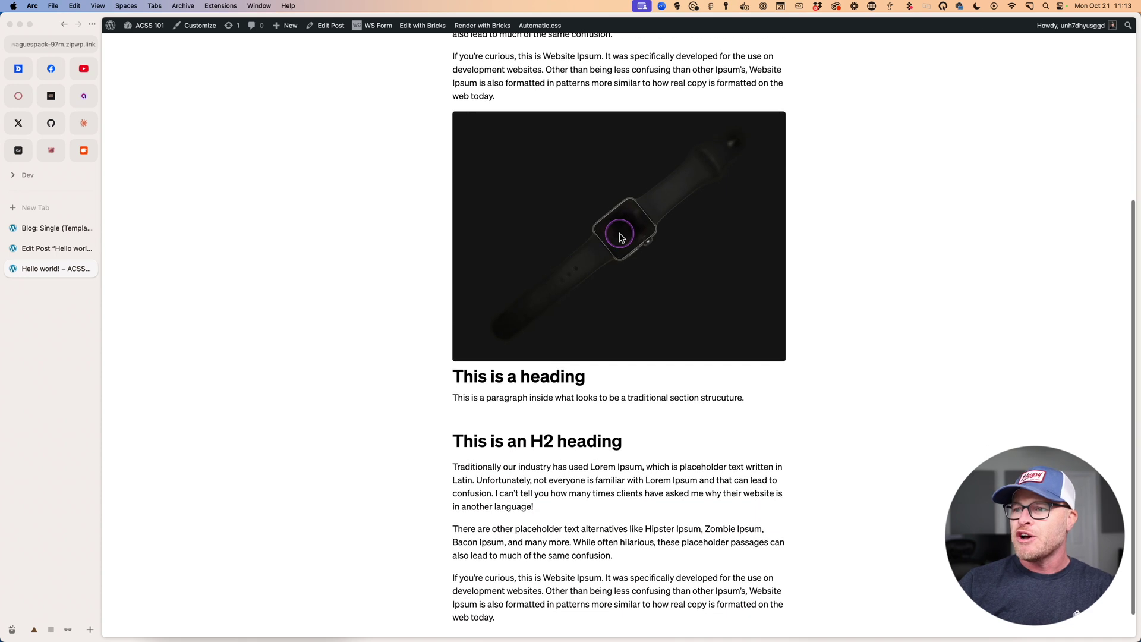
{"action": "scroll", "coordinate": [619, 236], "scroll_direction": "up", "scroll_amount": 2}
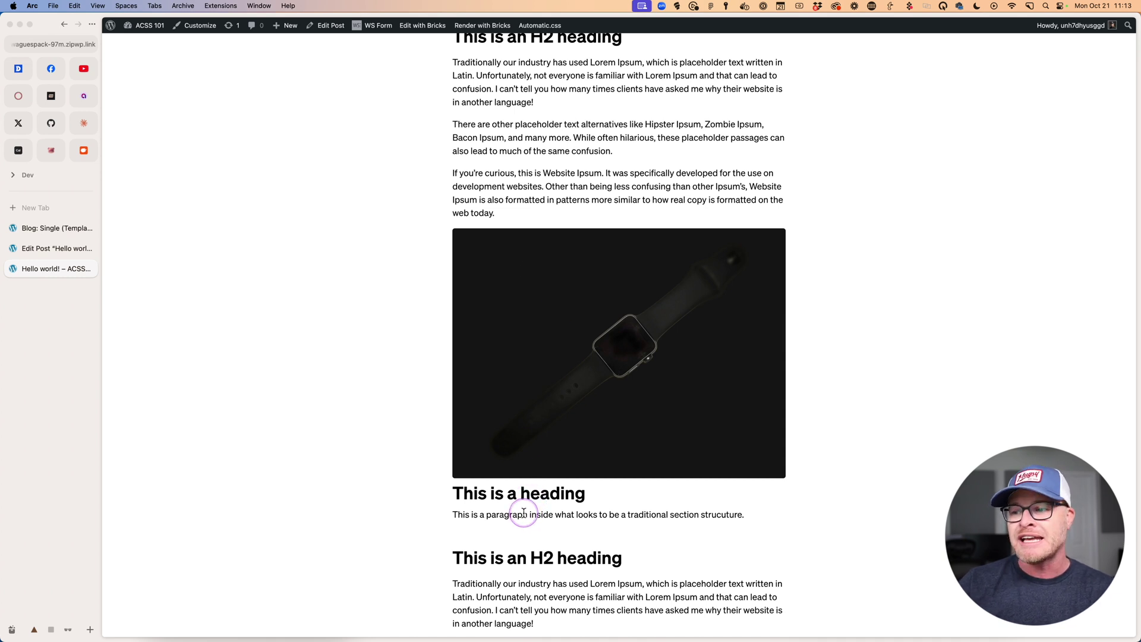
{"action": "left_click", "coordinate": [44, 248]}
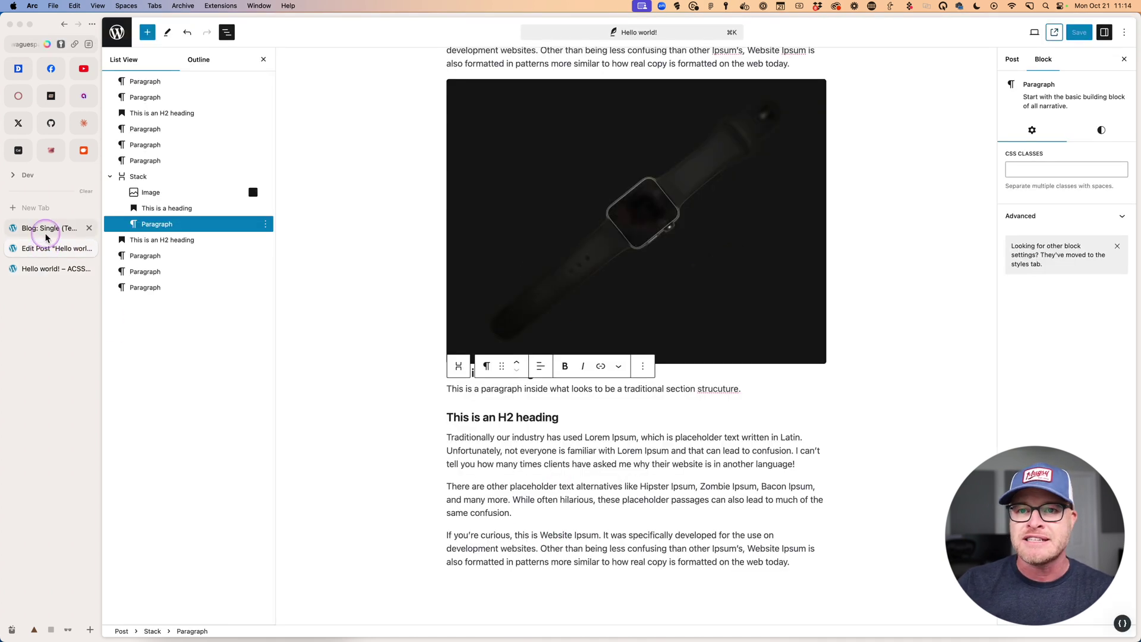
{"action": "left_click", "coordinate": [796, 379]}
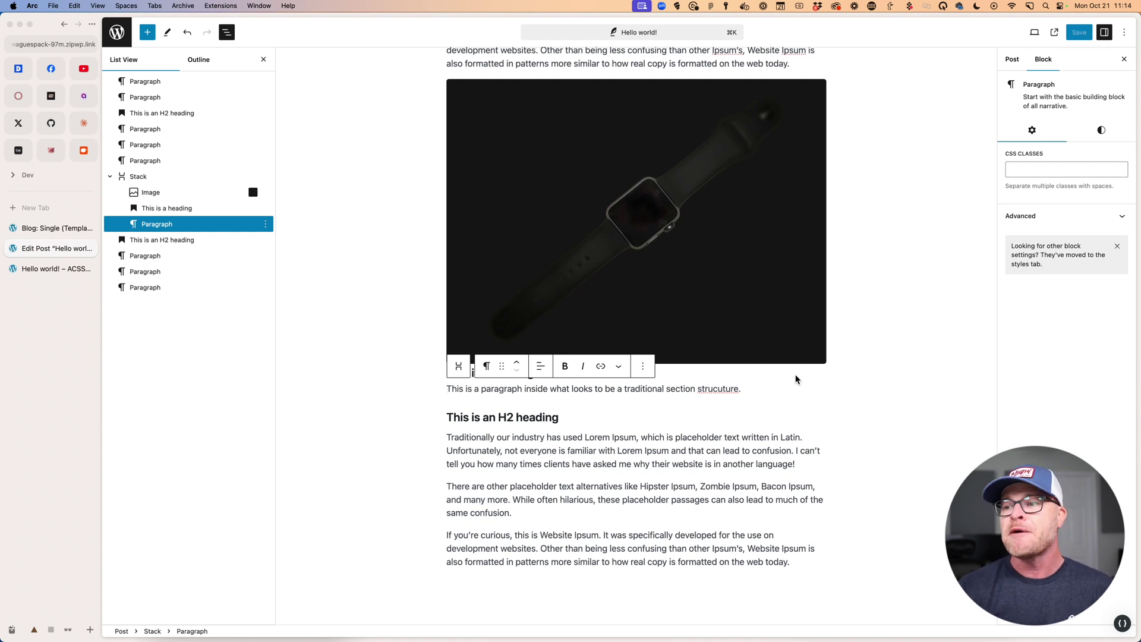
{"action": "left_click", "coordinate": [1085, 170]}
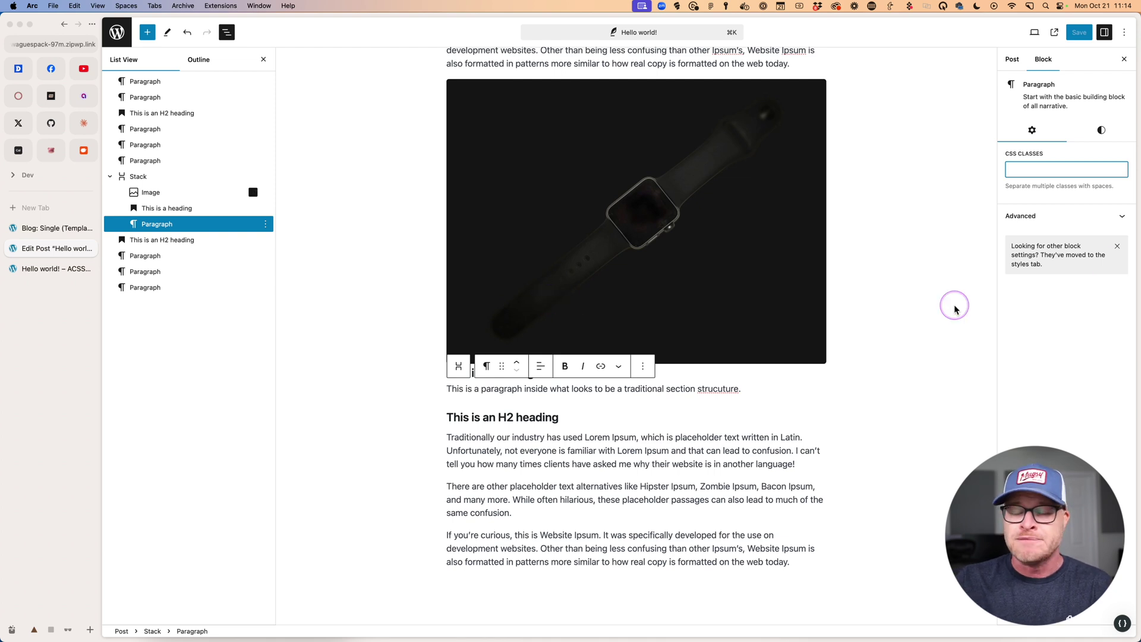
{"action": "left_click", "coordinate": [1047, 151]}
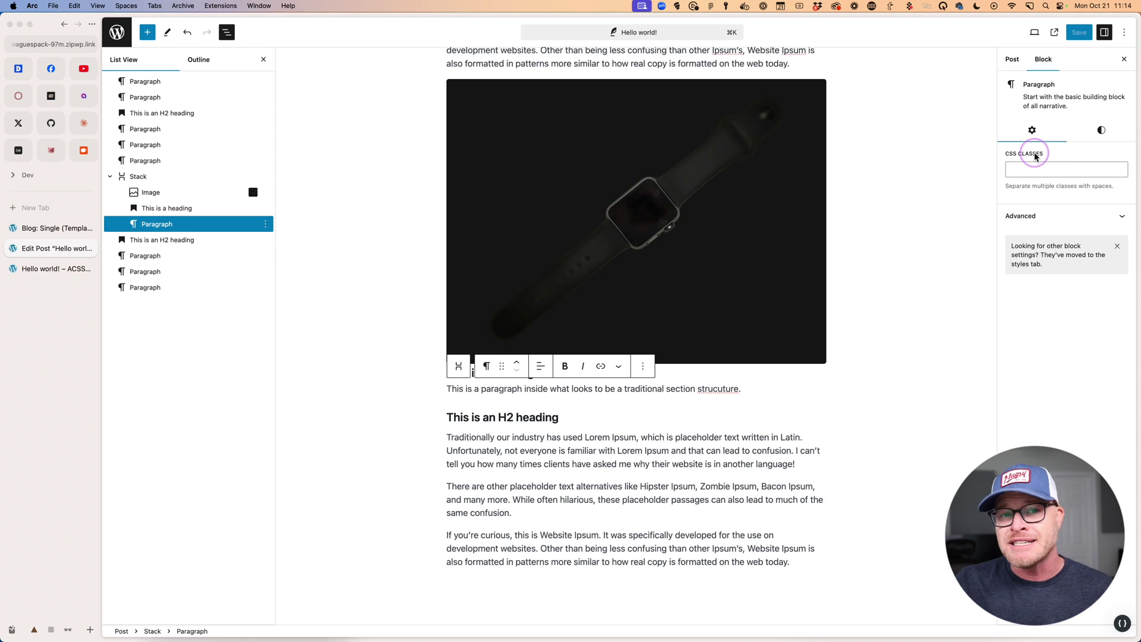
{"action": "left_click", "coordinate": [1122, 623]}
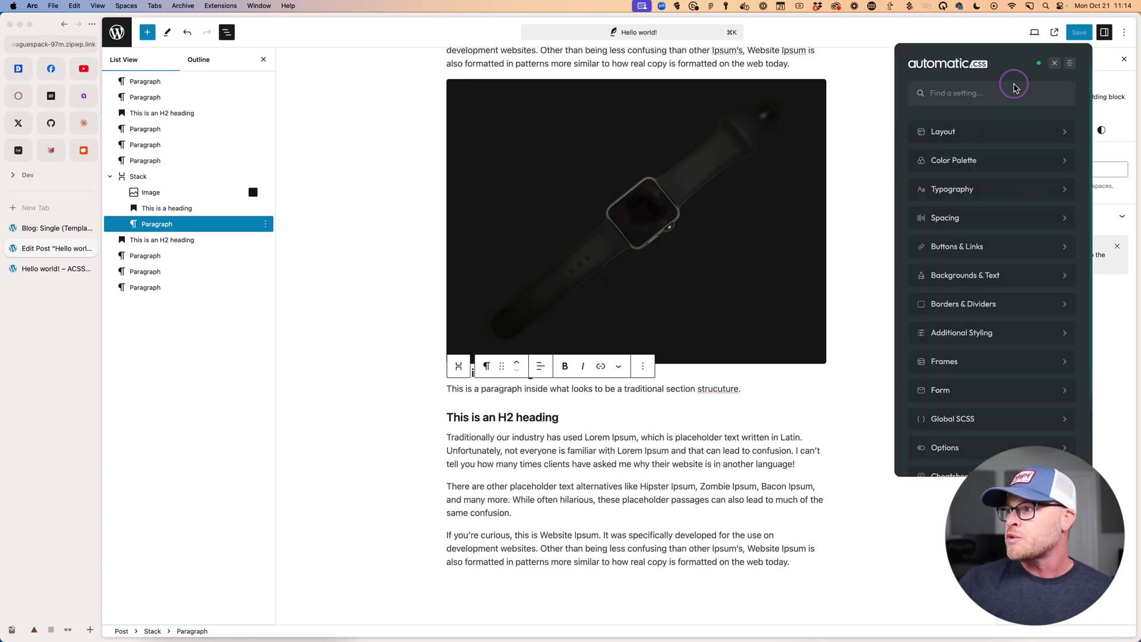
{"action": "left_click_drag", "start_coordinate": [954, 77], "coordinate": [649, 114]}
{"action": "scroll", "coordinate": [660, 433], "scroll_direction": "down", "scroll_amount": 3}
{"action": "left_click", "coordinate": [661, 401]}
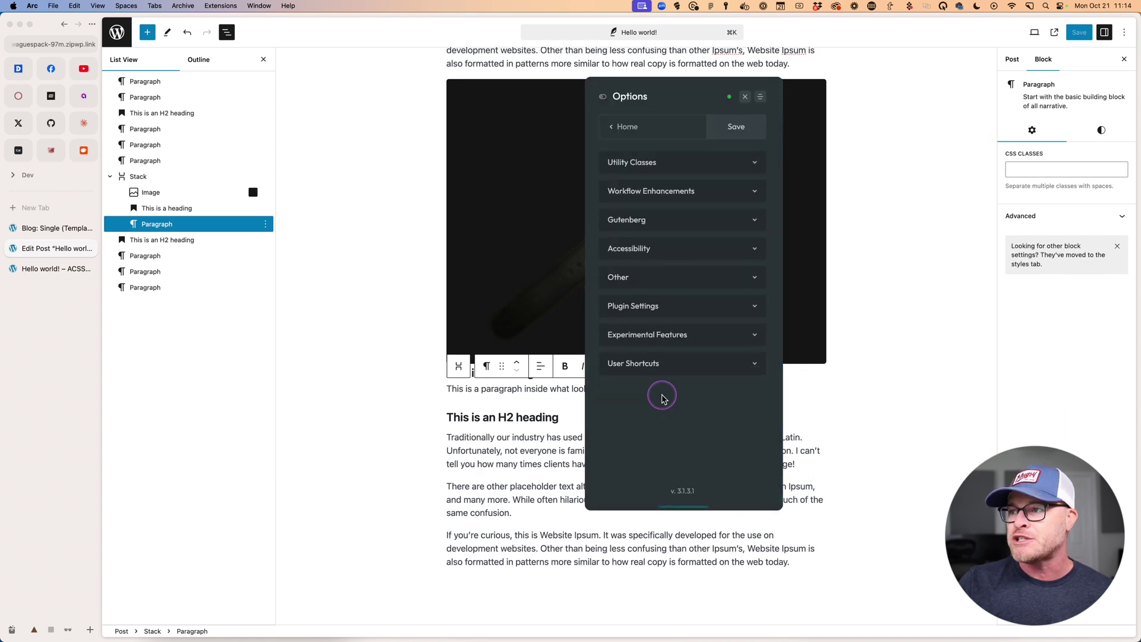
{"action": "left_click", "coordinate": [679, 221]}
{"action": "scroll", "coordinate": [680, 232], "scroll_direction": "down", "scroll_amount": 1}
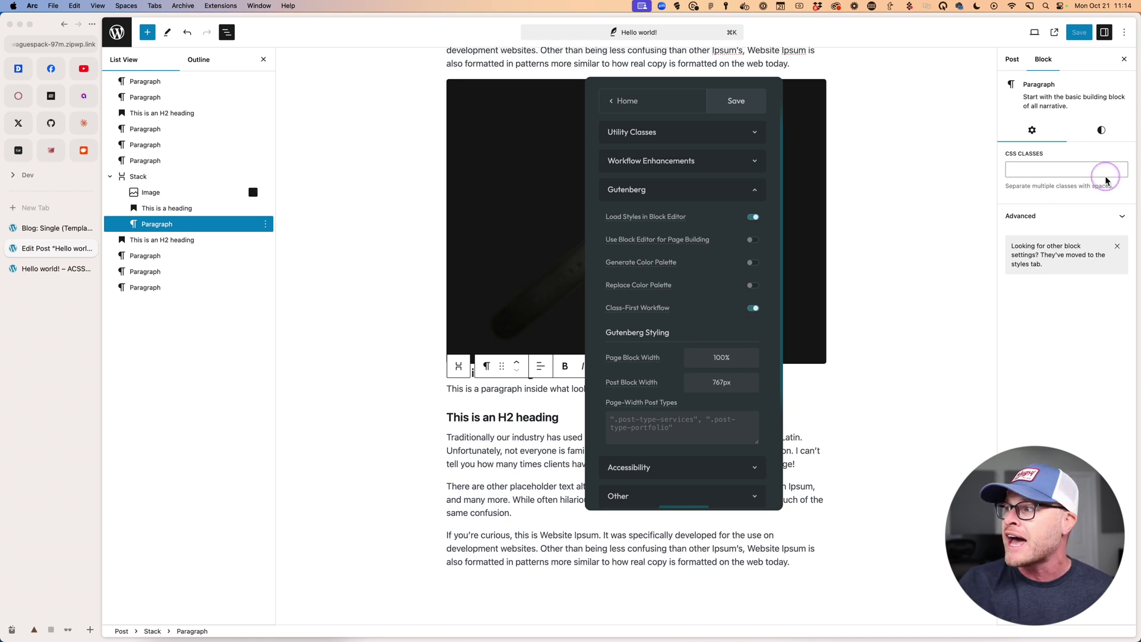
{"action": "left_click", "coordinate": [1064, 172]}
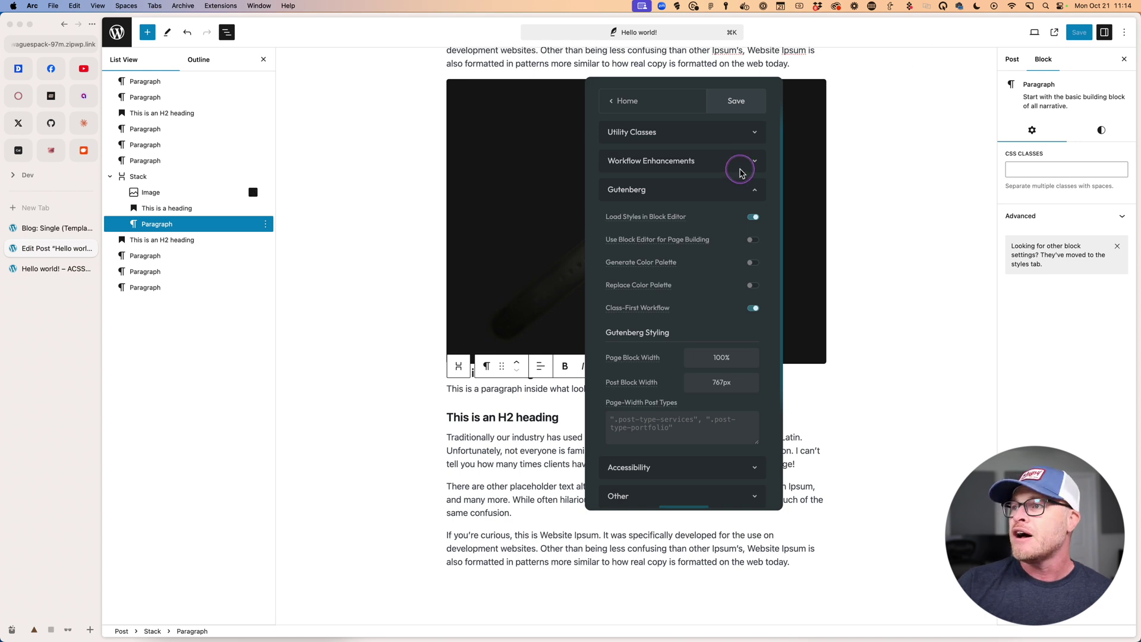
{"action": "scroll", "coordinate": [739, 168], "scroll_direction": "up", "scroll_amount": 2}
{"action": "left_click", "coordinate": [748, 103]}
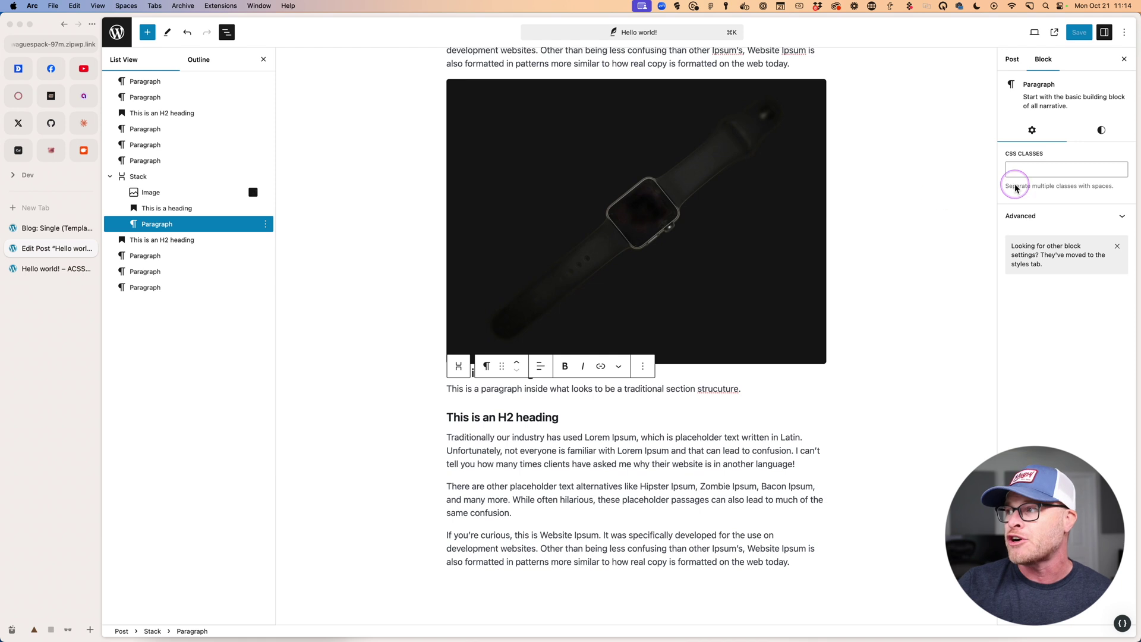
Step: Add the CSS classes section--m and bg--ultra-light to the Stack
{"action": "left_click", "coordinate": [134, 176]}
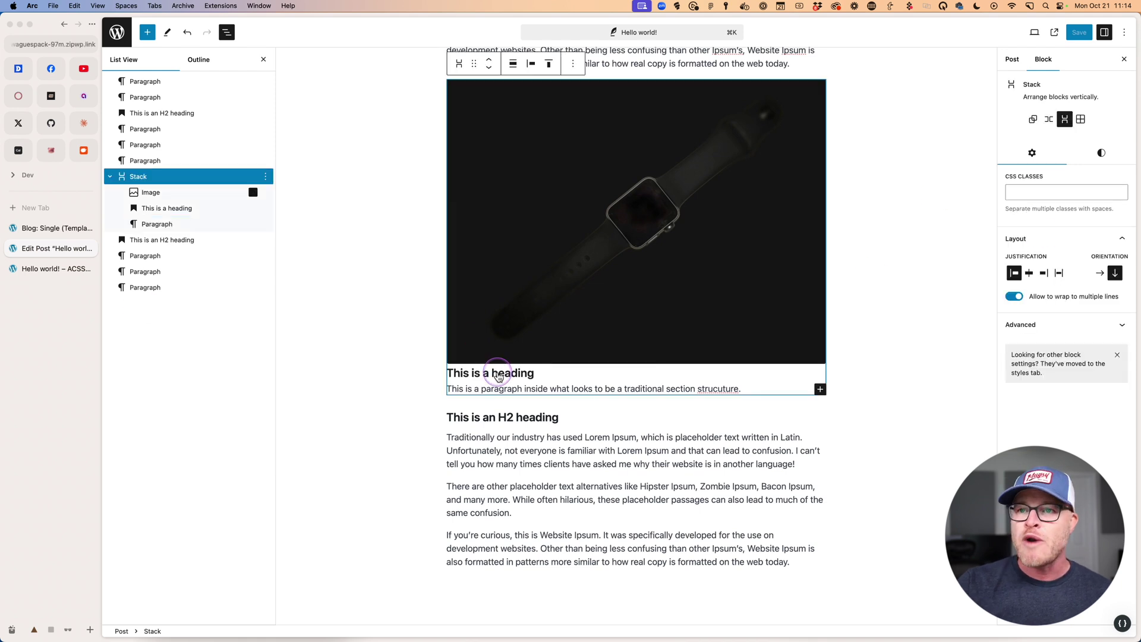
{"action": "left_click", "coordinate": [1070, 194]}
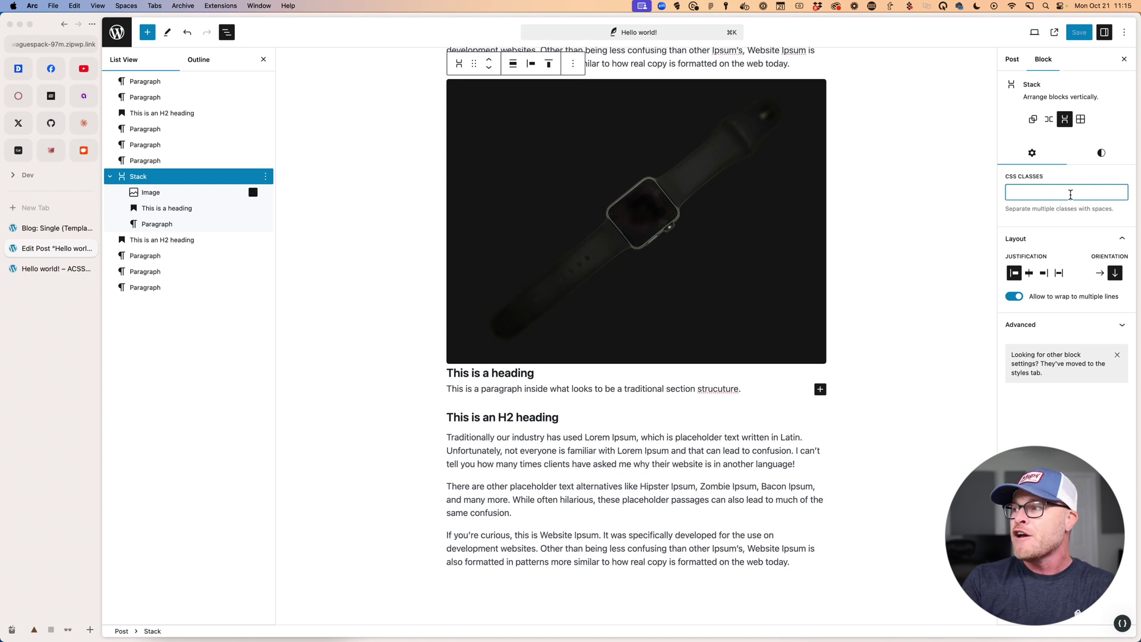
{"action": "type", "text": "section--m"}
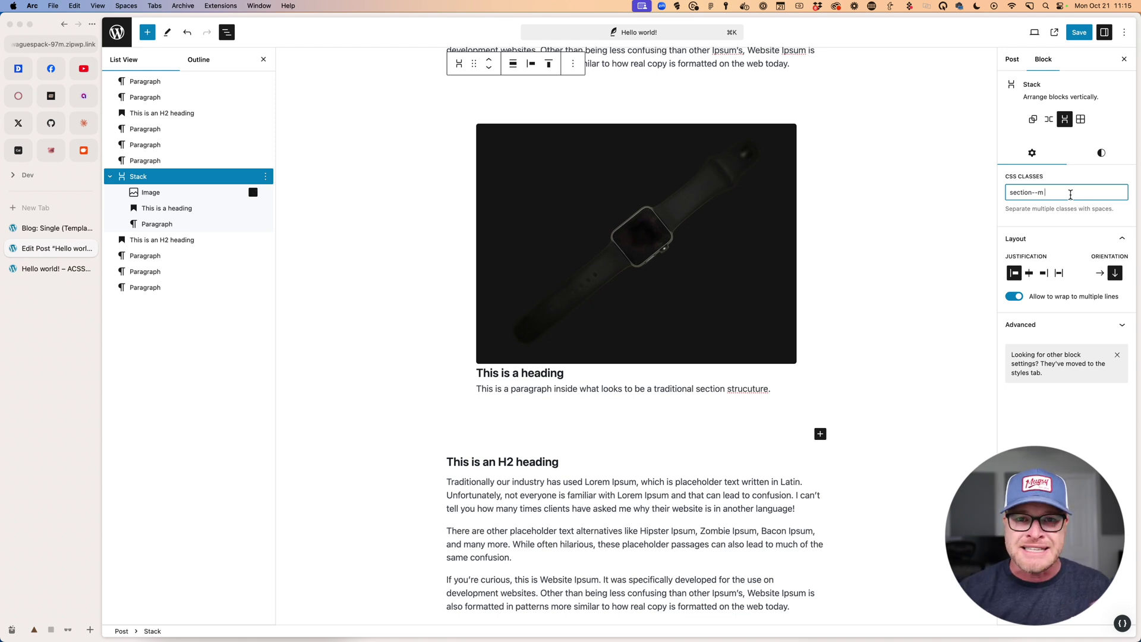
{"action": "type", "text": "bg--ultra-light"}
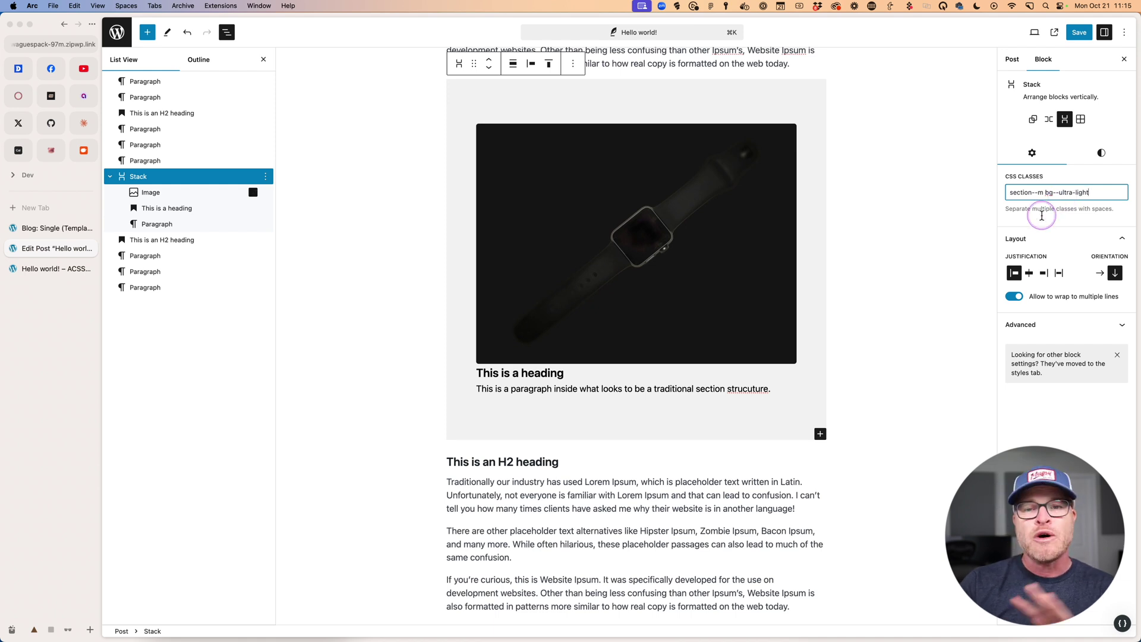
Step: Save the post and reload the live page to see the light grey section
{"action": "left_click", "coordinate": [1083, 34]}
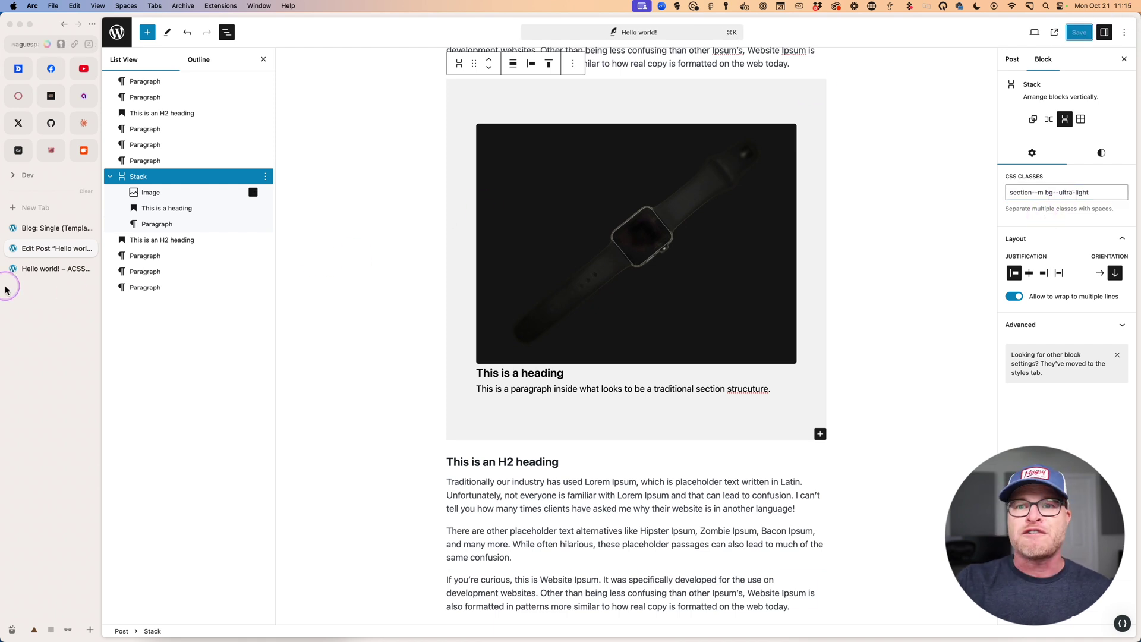
{"action": "left_click", "coordinate": [26, 269]}
{"action": "key", "text": "super+r"}
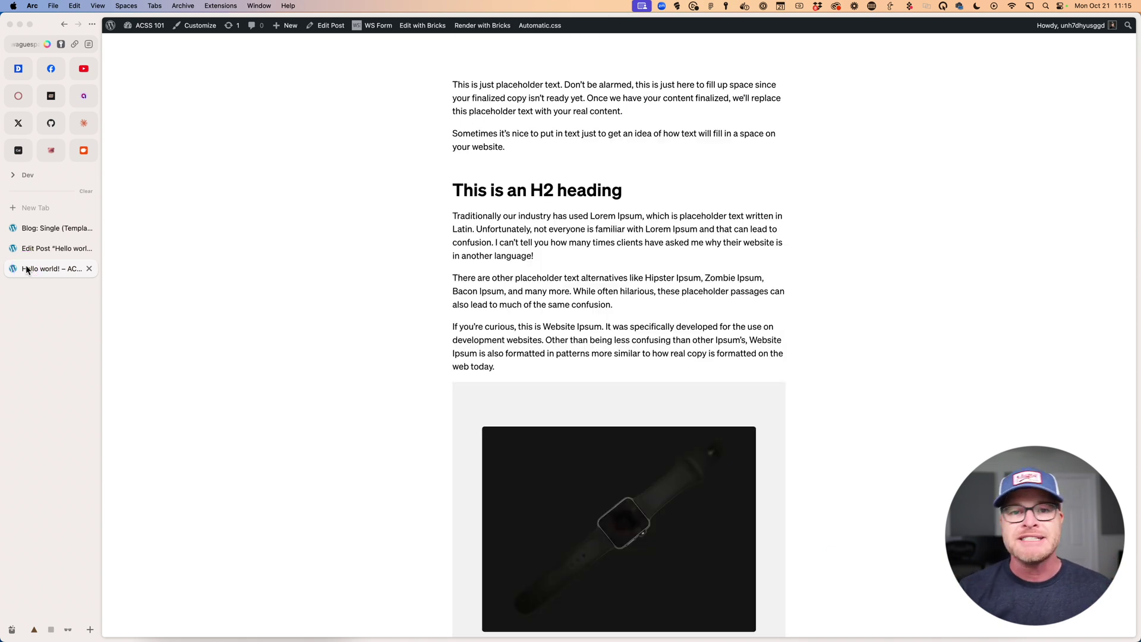
{"action": "scroll", "coordinate": [535, 310], "scroll_direction": "down", "scroll_amount": 5}
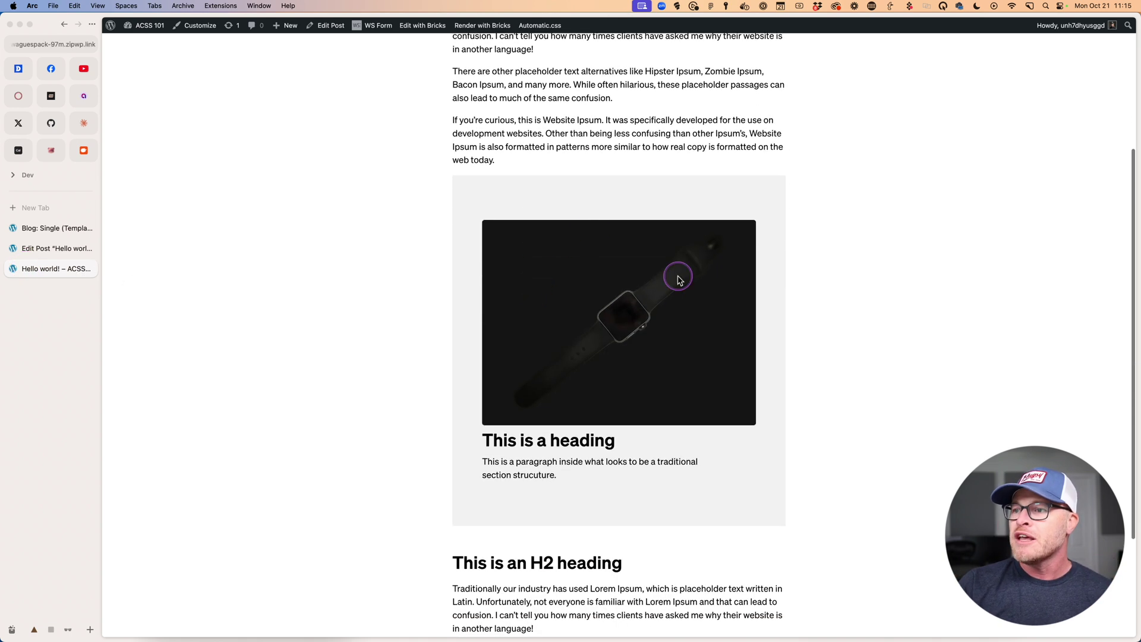
{"action": "scroll", "coordinate": [882, 402], "scroll_direction": "up", "scroll_amount": 2}
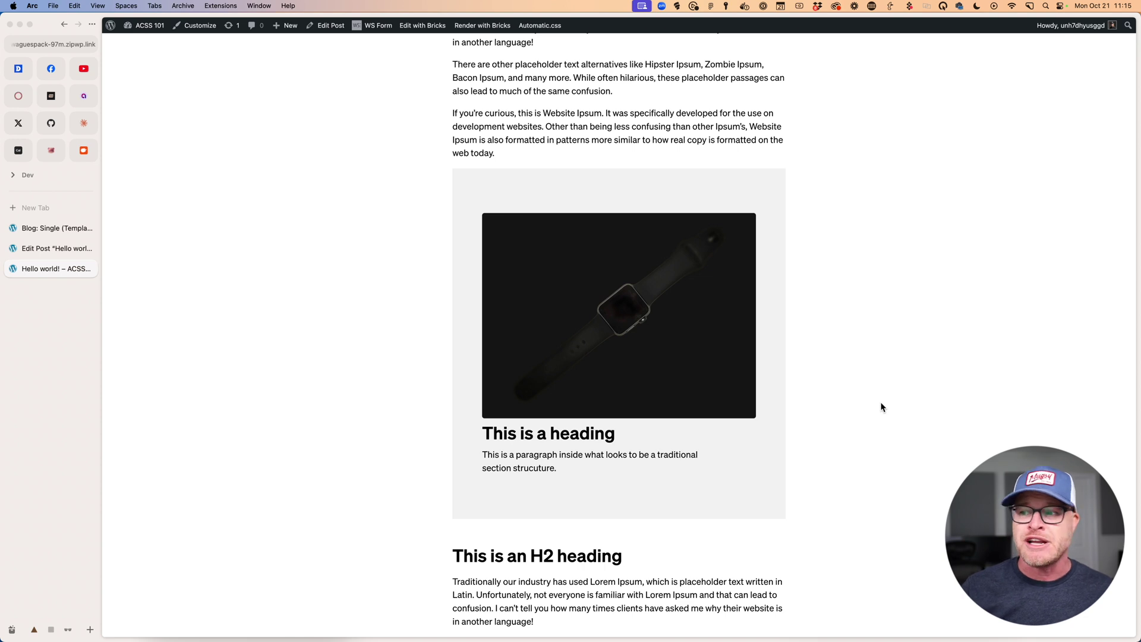
{"action": "left_click", "coordinate": [532, 414]}
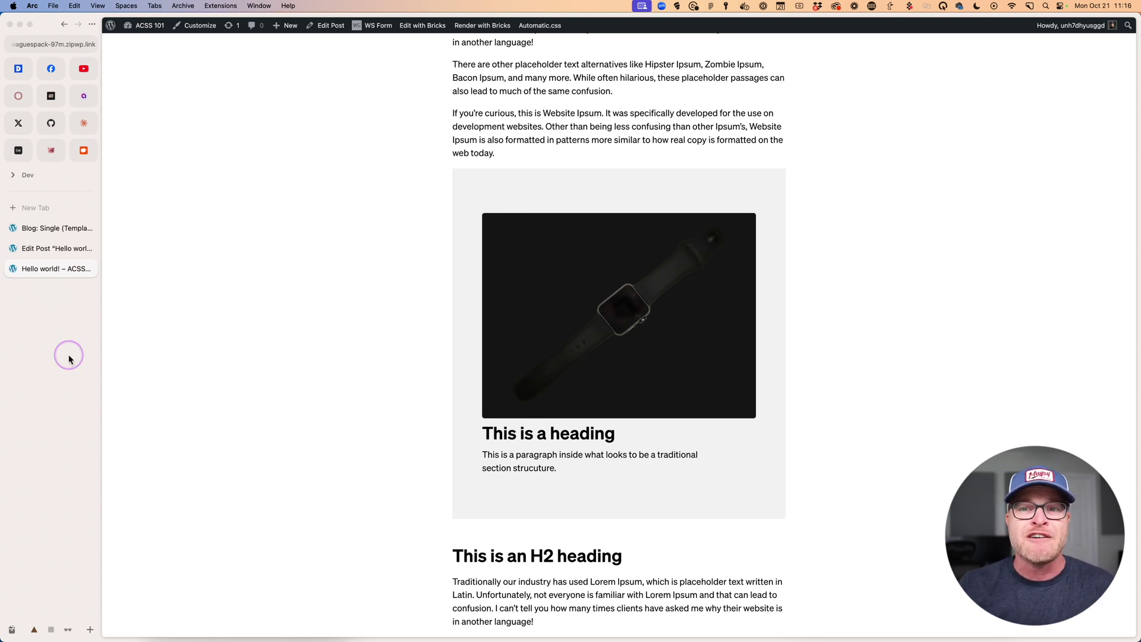
Step: Append gap--s to the grey Stack's CSS classes, after trying smart-spacing and content-gap
{"action": "left_click", "coordinate": [61, 254]}
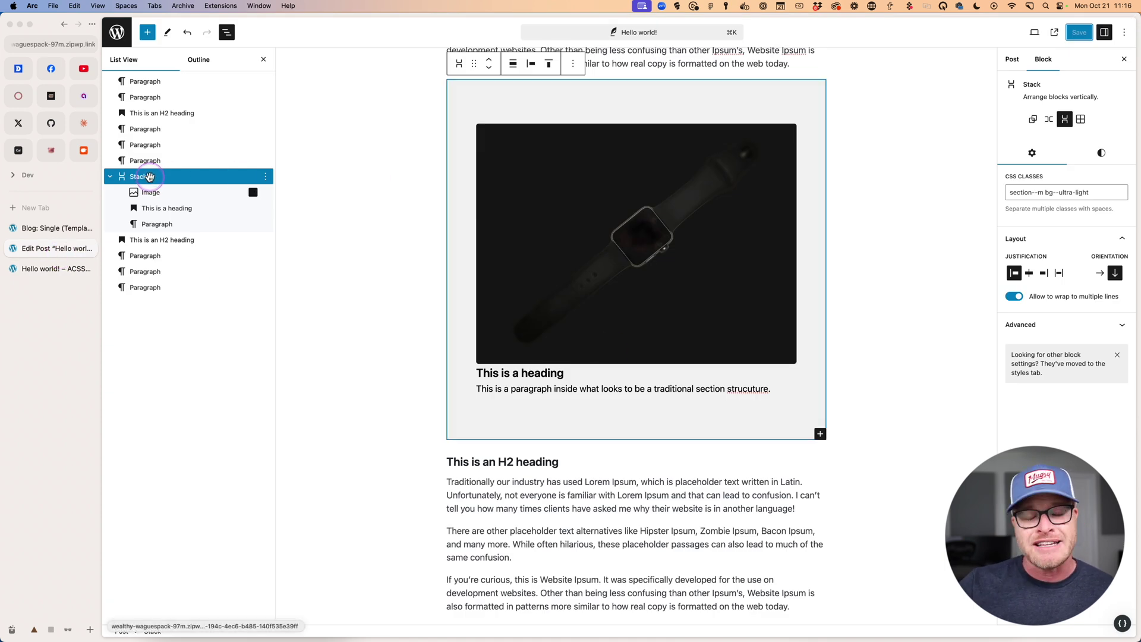
{"action": "left_click", "coordinate": [1108, 191]}
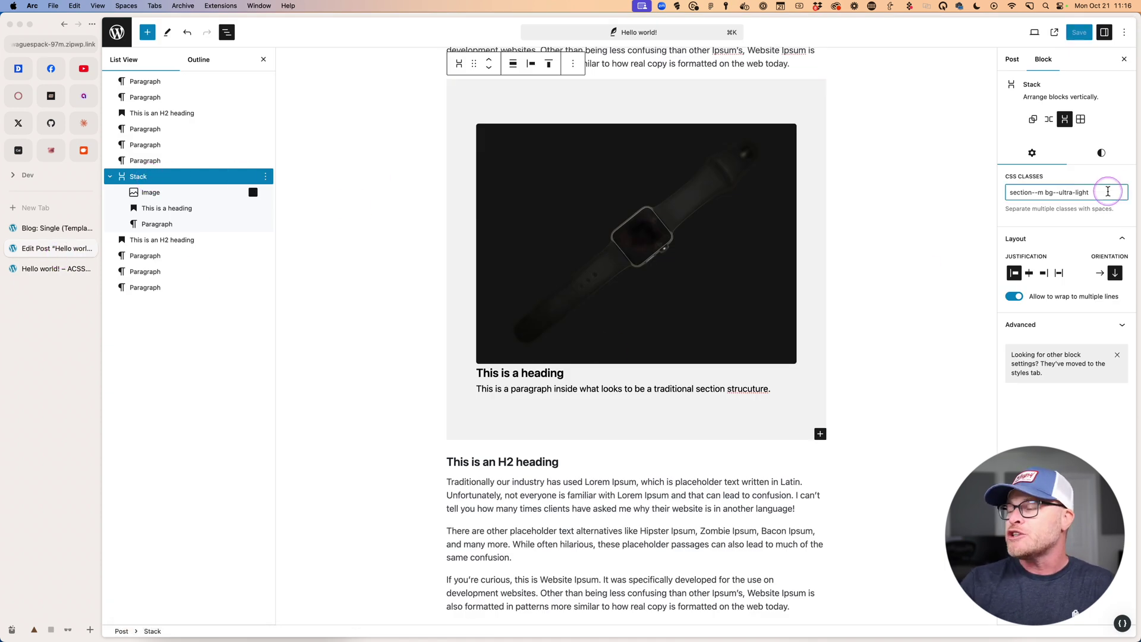
{"action": "type", "text": "sm"}
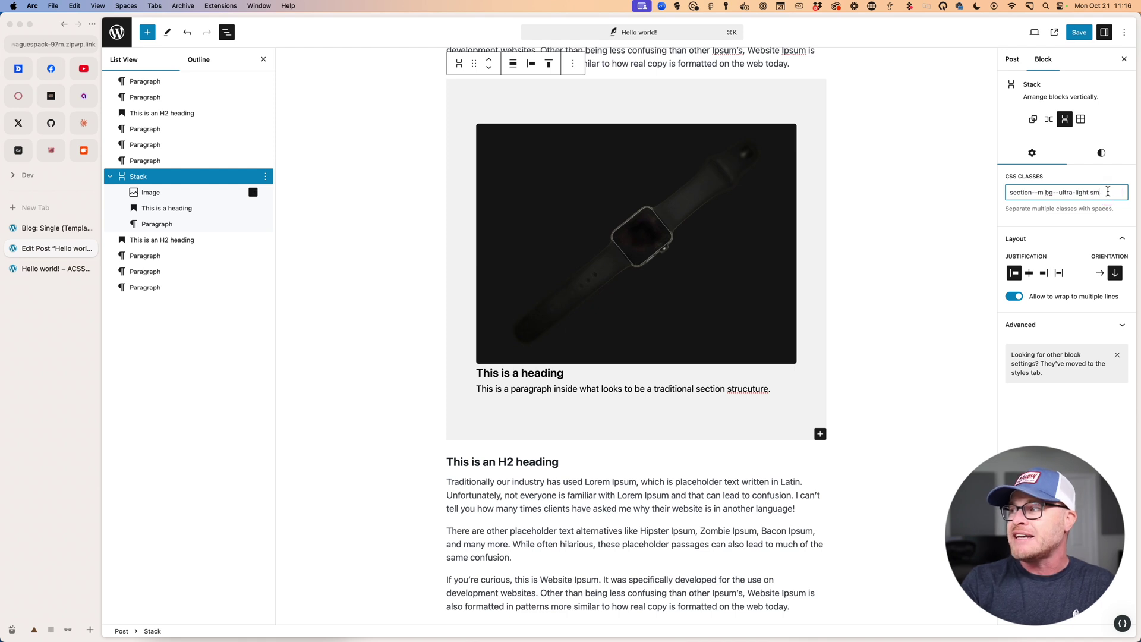
{"action": "type", "text": "art-spacing"}
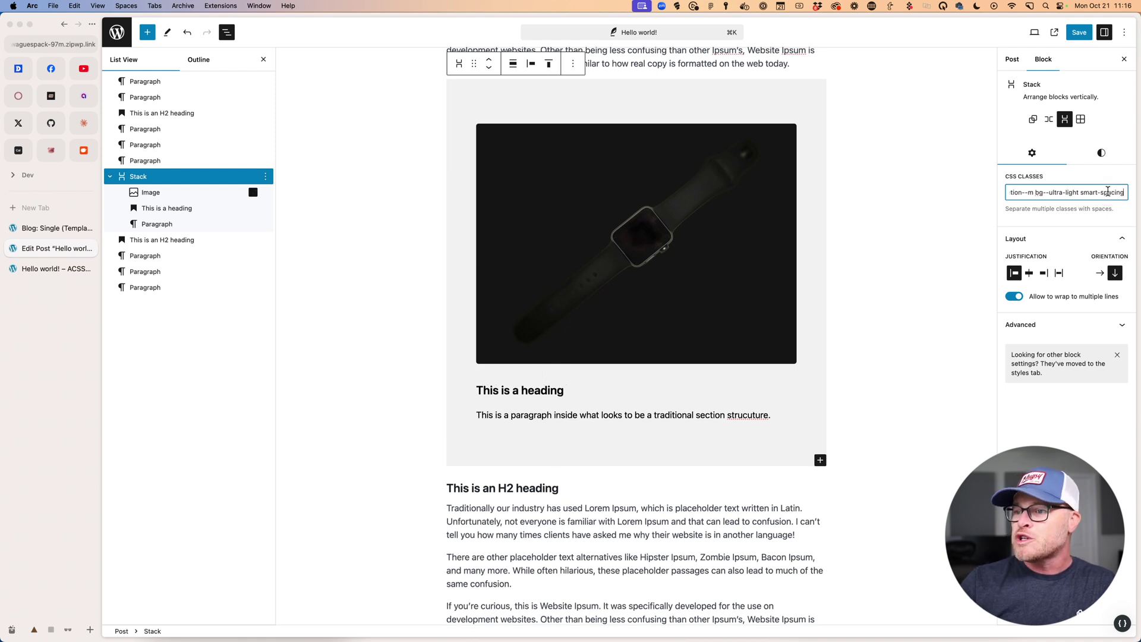
{"action": "mouse_move", "coordinate": [527, 387]}
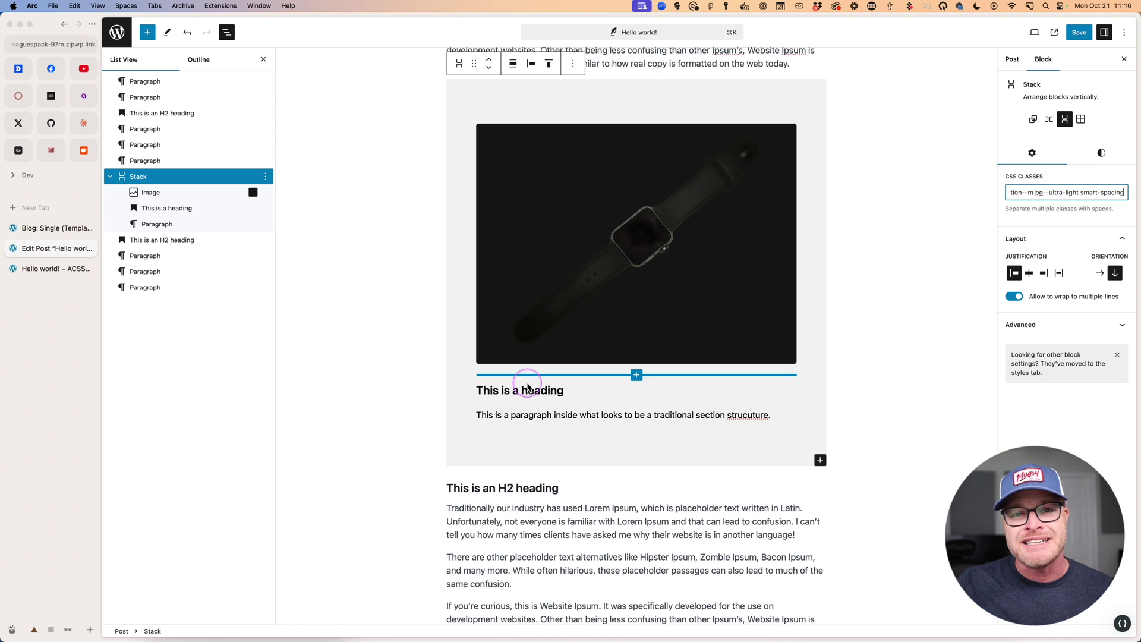
{"action": "key", "text": "BackSpace"}
{"action": "key", "text": "BackSpace"}
{"action": "key", "text": "BackSpace"}
{"action": "key", "text": "BackSpace"}
{"action": "key", "text": "BackSpace"}
{"action": "key", "text": "BackSpace"}
{"action": "key", "text": "BackSpace"}
{"action": "key", "text": "BackSpace"}
{"action": "key", "text": "BackSpace"}
{"action": "key", "text": "BackSpace"}
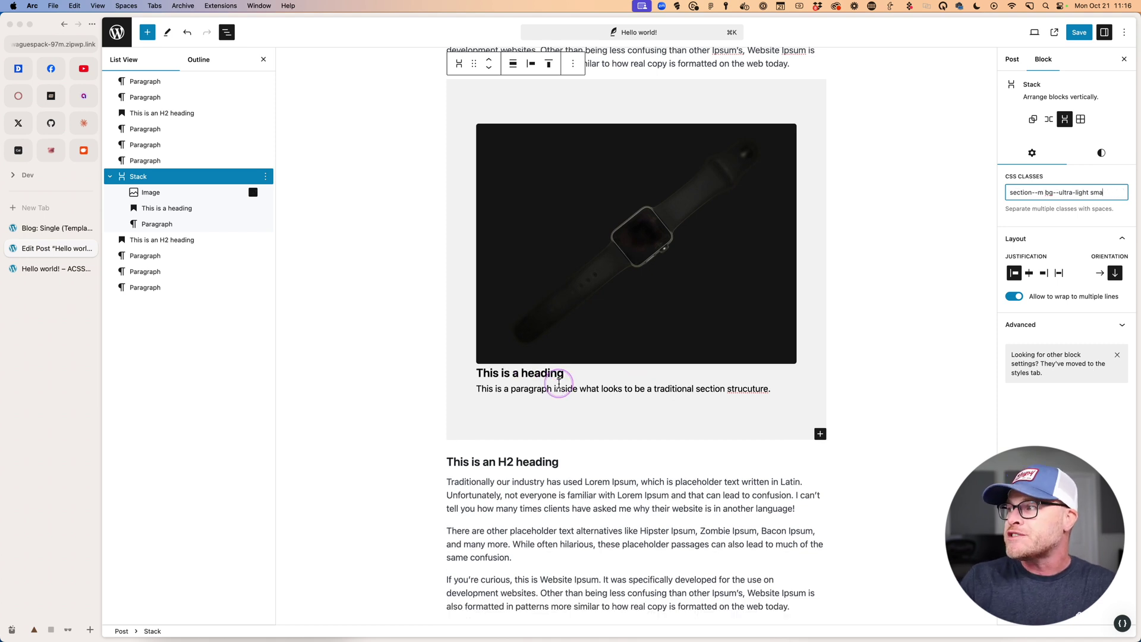
{"action": "key", "text": "BackSpace"}
{"action": "key", "text": "BackSpace"}
{"action": "key", "text": "BackSpace"}
{"action": "type", "text": "gap-"}
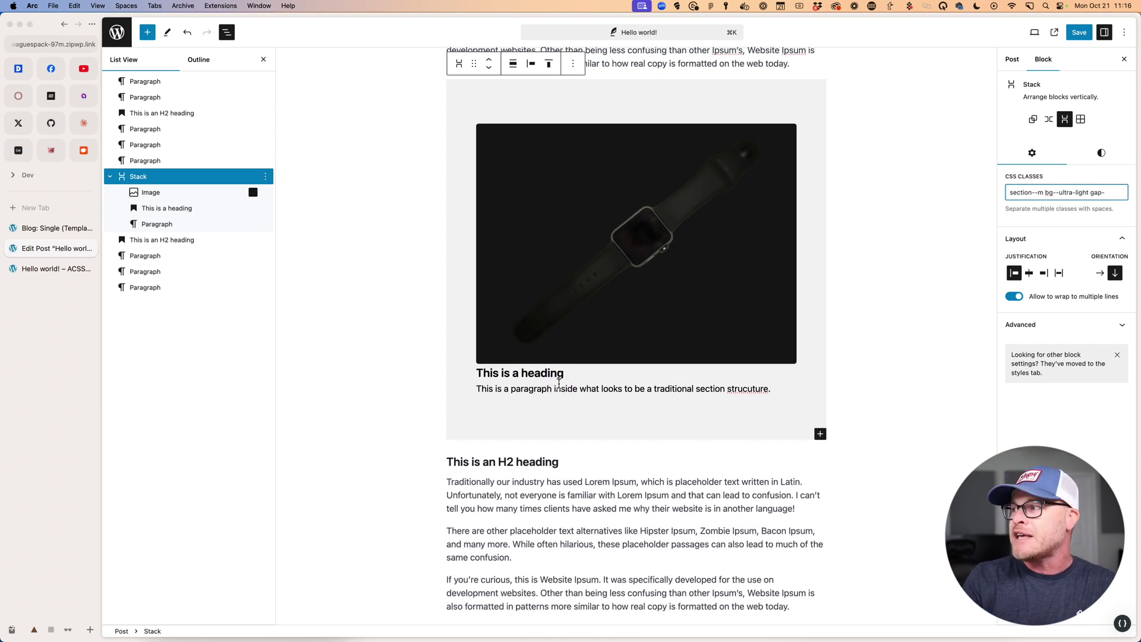
{"action": "key", "text": "BackSpace"}
{"action": "key", "text": "BackSpace"}
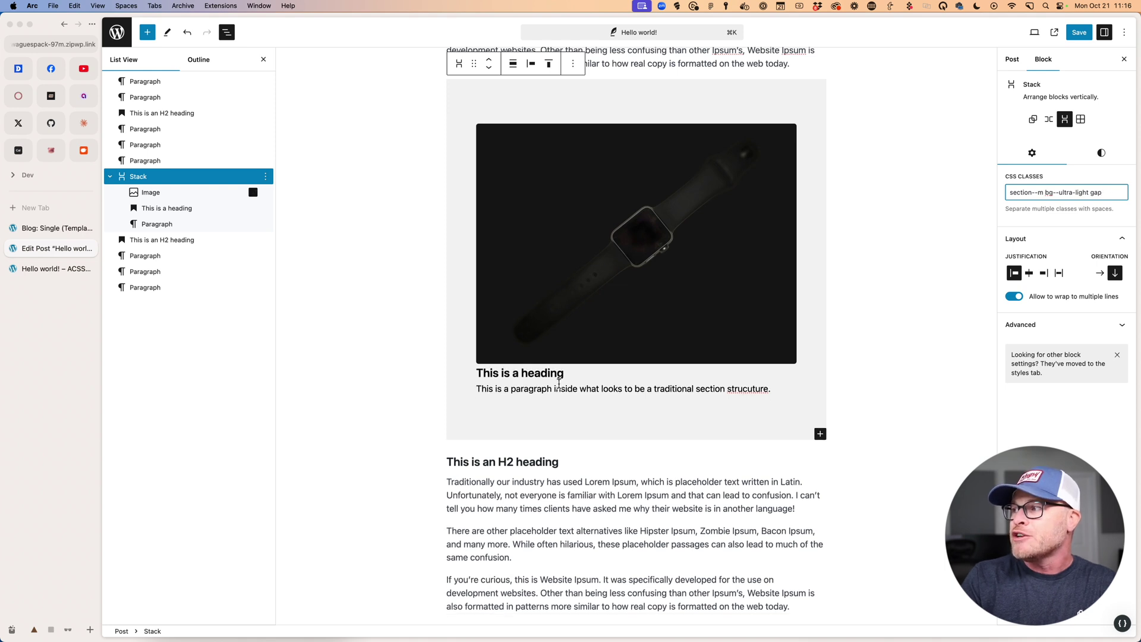
{"action": "key", "text": "BackSpace"}
{"action": "key", "text": "BackSpace"}
{"action": "type", "text": "content-gap"}
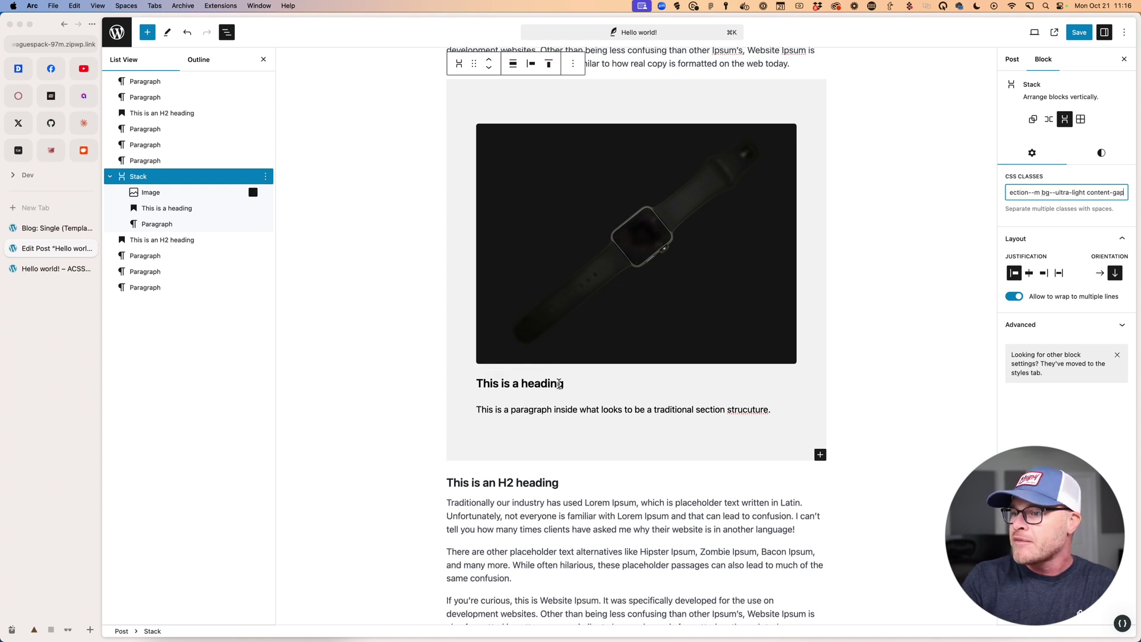
{"action": "key", "text": "BackSpace"}
{"action": "key", "text": "BackSpace"}
{"action": "key", "text": "BackSpace"}
{"action": "key", "text": "BackSpace"}
{"action": "key", "text": "BackSpace"}
{"action": "key", "text": "BackSpace"}
{"action": "key", "text": "BackSpace"}
{"action": "key", "text": "BackSpace"}
{"action": "key", "text": "BackSpace"}
{"action": "key", "text": "BackSpace"}
{"action": "key", "text": "BackSpace"}
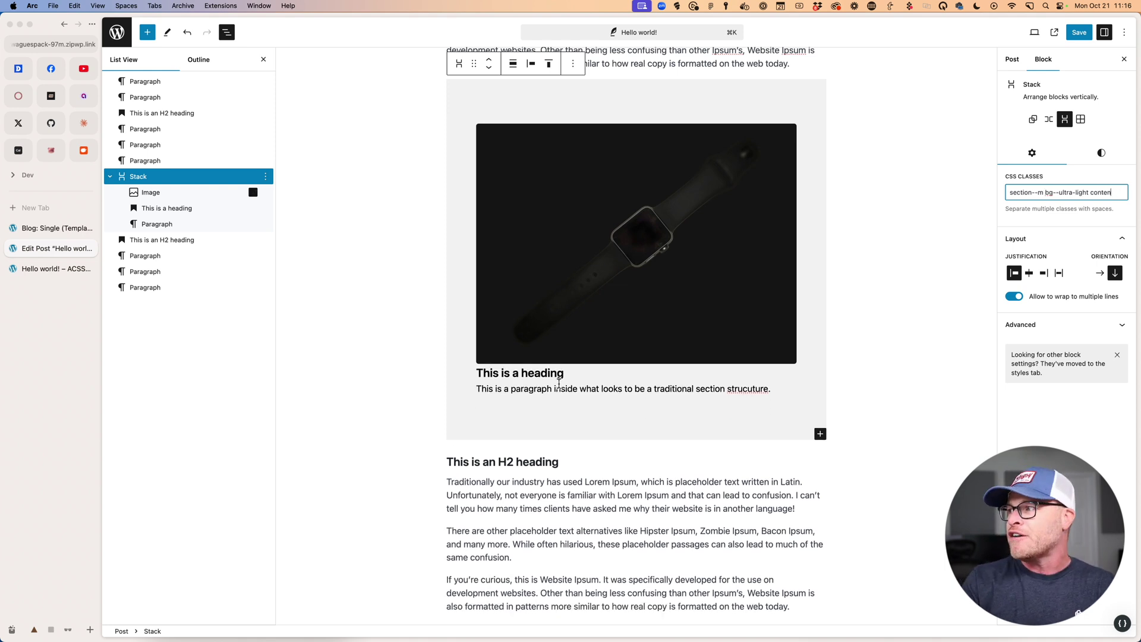
{"action": "type", "text": "gap--s"}
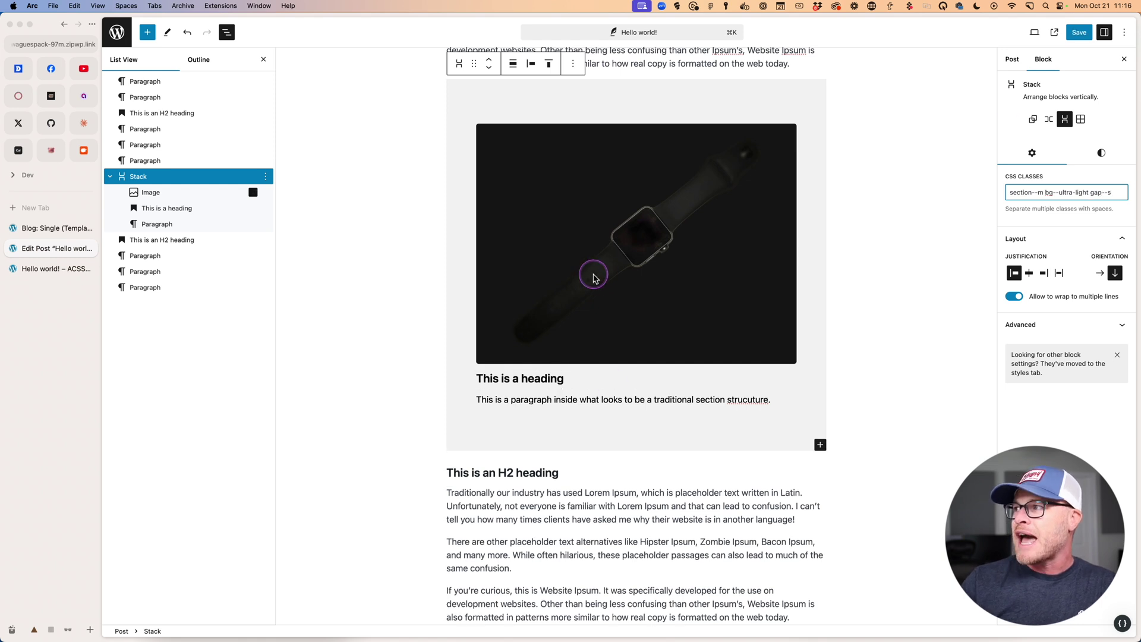
{"action": "left_click", "coordinate": [412, 246]}
Step: Save with Cmd+S and reload the live post to check the new spacing in the grey section
{"action": "key", "text": "cmd+s"}
{"action": "left_click", "coordinate": [56, 269]}
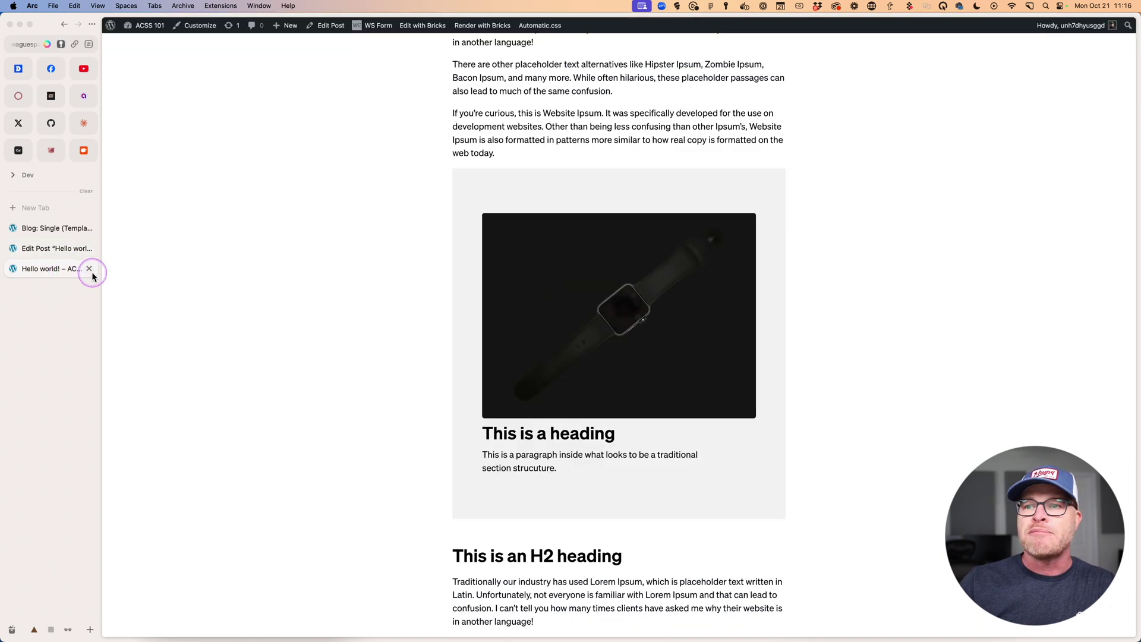
{"action": "key", "text": "cmd+r"}
{"action": "scroll", "coordinate": [584, 380], "scroll_direction": "down", "scroll_amount": 6}
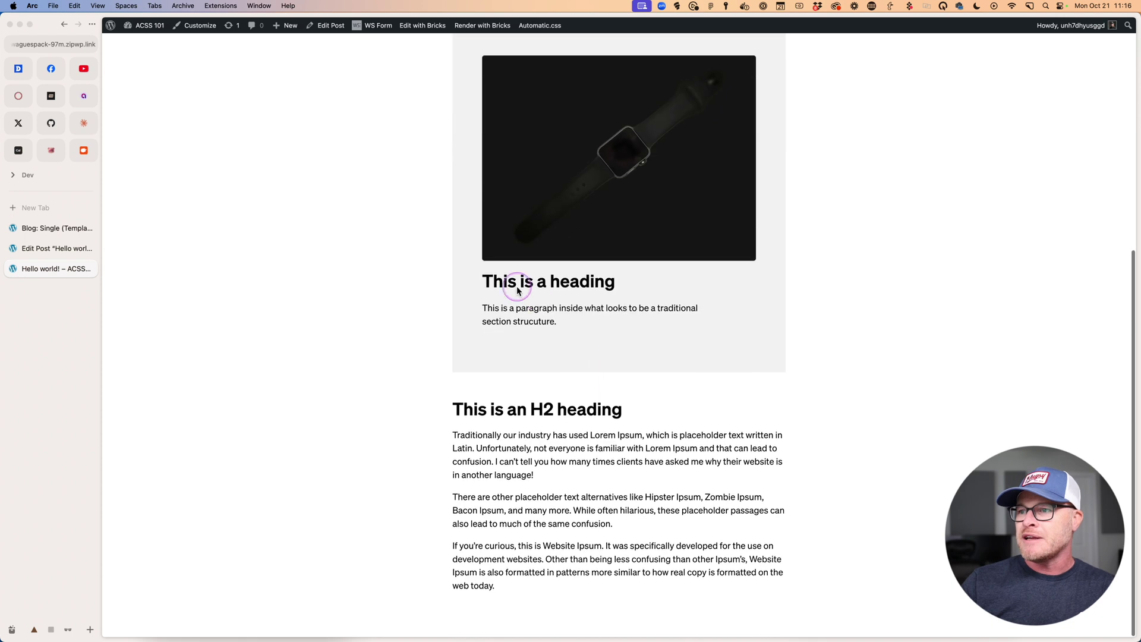
{"action": "scroll", "coordinate": [575, 384], "scroll_direction": "up", "scroll_amount": 2}
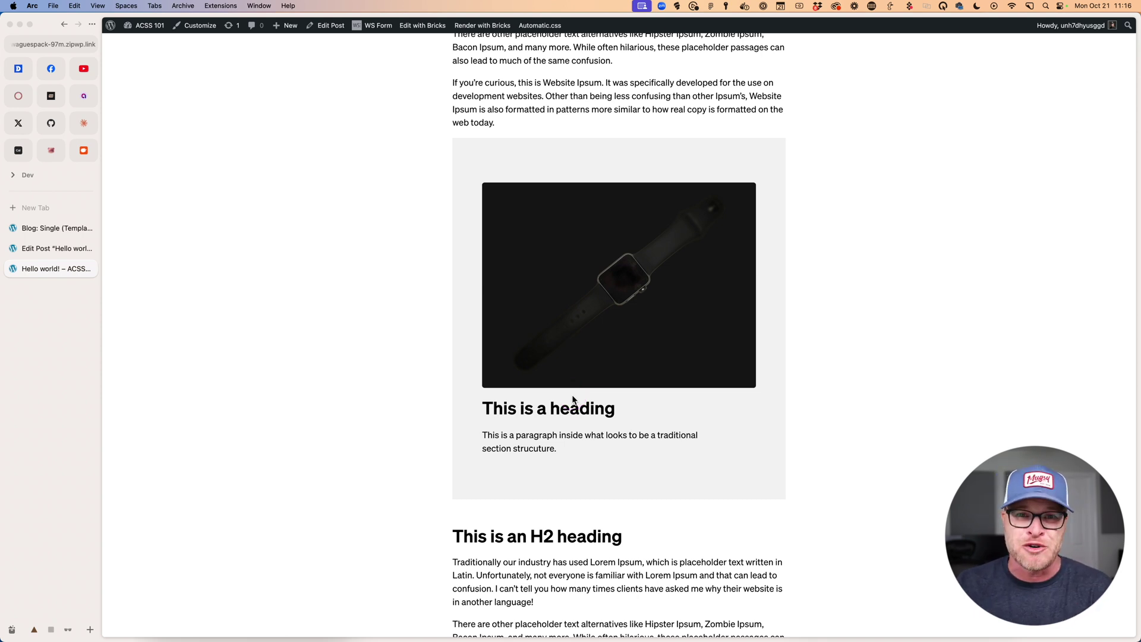
Step: Add content--feature to the grey section's CSS classes and save the post
{"action": "left_click", "coordinate": [32, 252]}
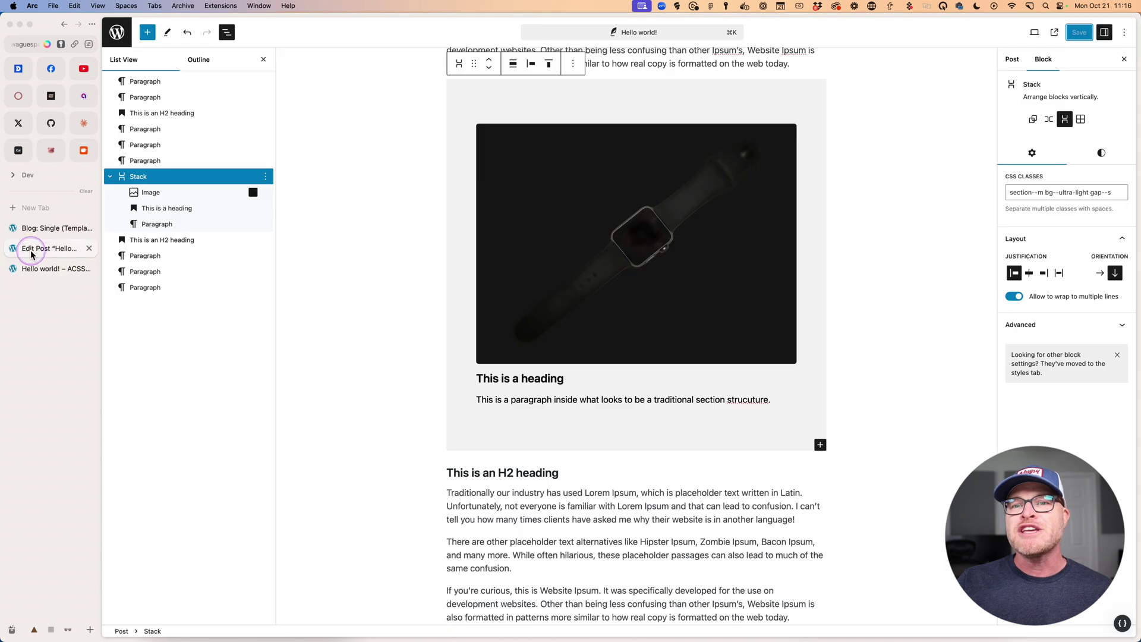
{"action": "left_click", "coordinate": [1126, 193]}
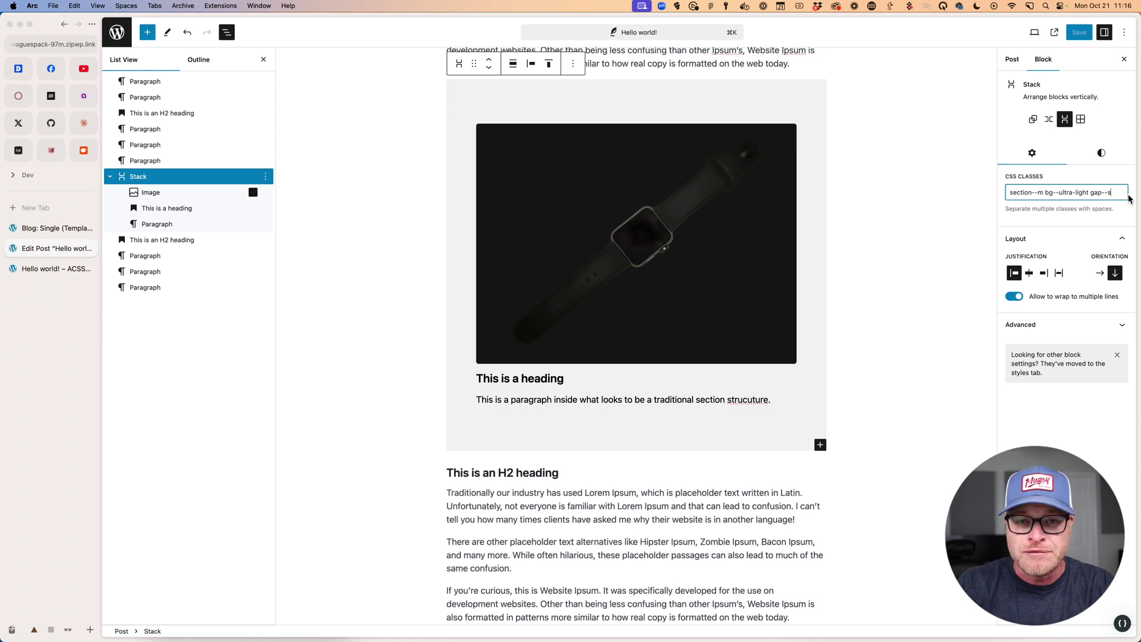
{"action": "type", "text": "content"}
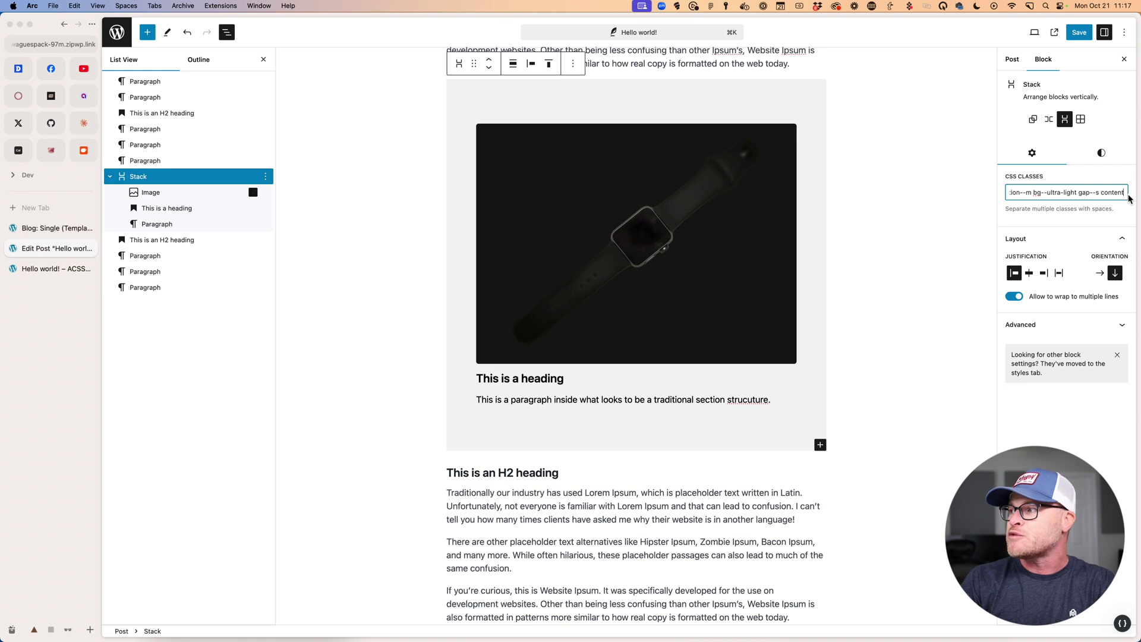
{"action": "type", "text": "--feature"}
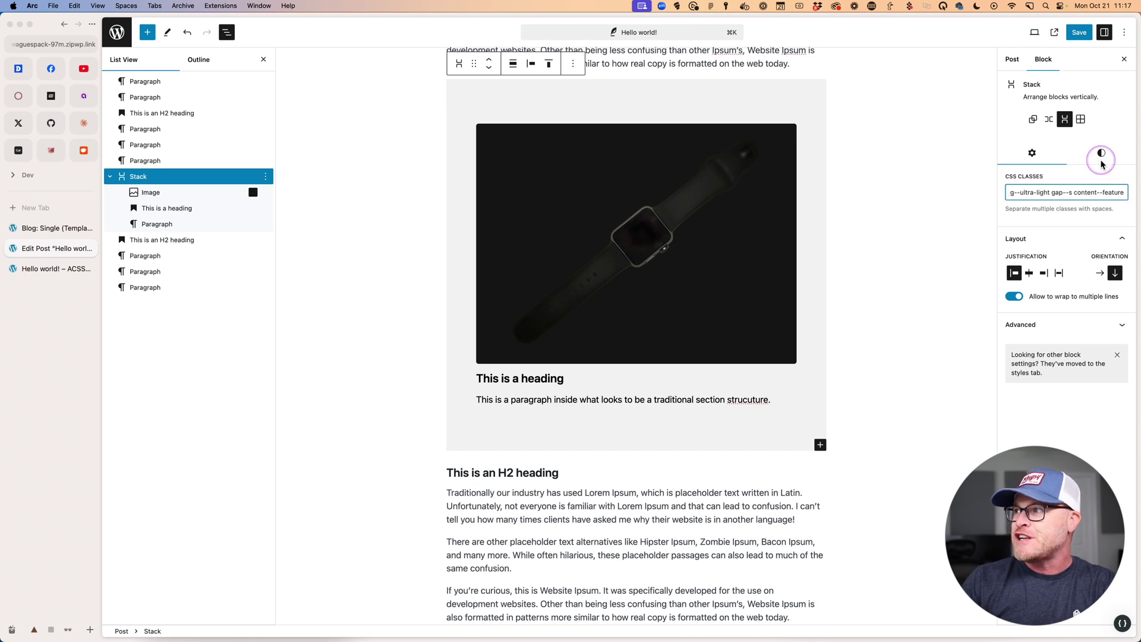
{"action": "left_click", "coordinate": [1091, 32]}
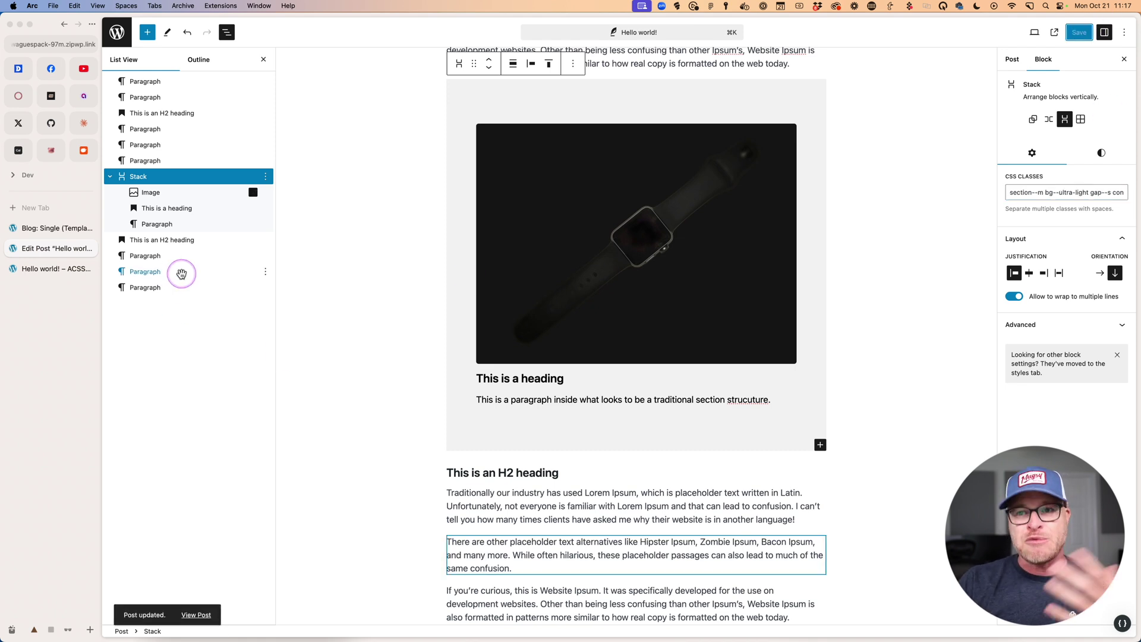
Step: Reload the live post and scroll to the grey section now wider than the text column
{"action": "left_click", "coordinate": [63, 272]}
{"action": "key", "text": "super+r"}
{"action": "scroll", "coordinate": [313, 295], "scroll_direction": "down", "scroll_amount": 4}
{"action": "scroll", "coordinate": [914, 340], "scroll_direction": "down", "scroll_amount": 2}
{"action": "scroll", "coordinate": [915, 339], "scroll_direction": "up", "scroll_amount": 1}
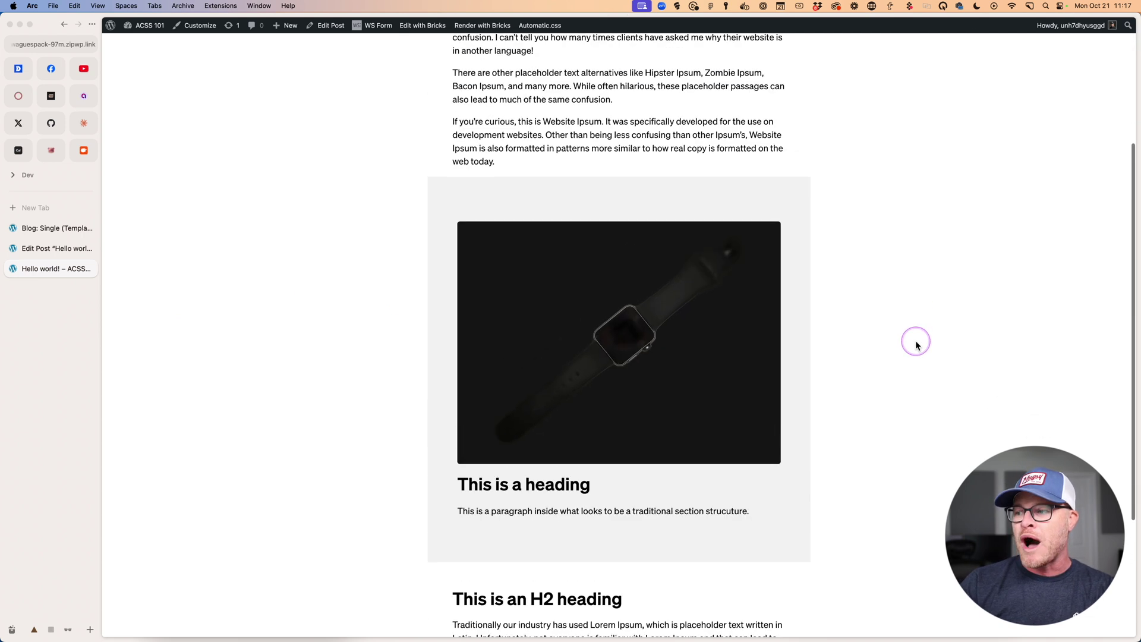
{"action": "scroll", "coordinate": [915, 339], "scroll_direction": "down", "scroll_amount": 1}
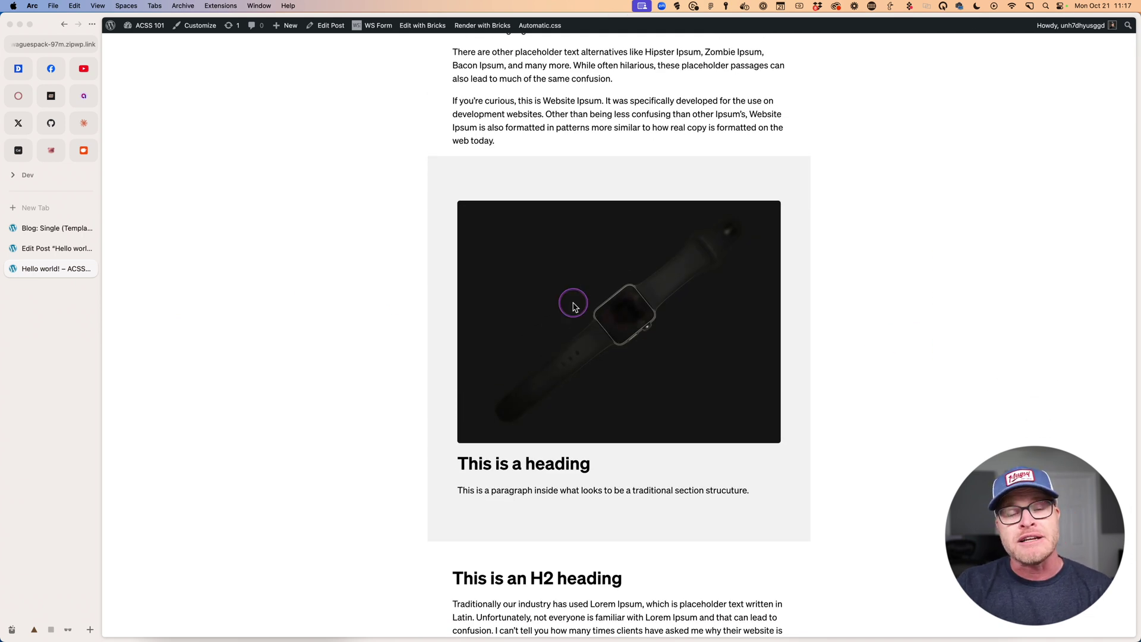
Step: Save the grey section with content--feature-max and check its wider span on the live post
{"action": "left_click", "coordinate": [51, 249]}
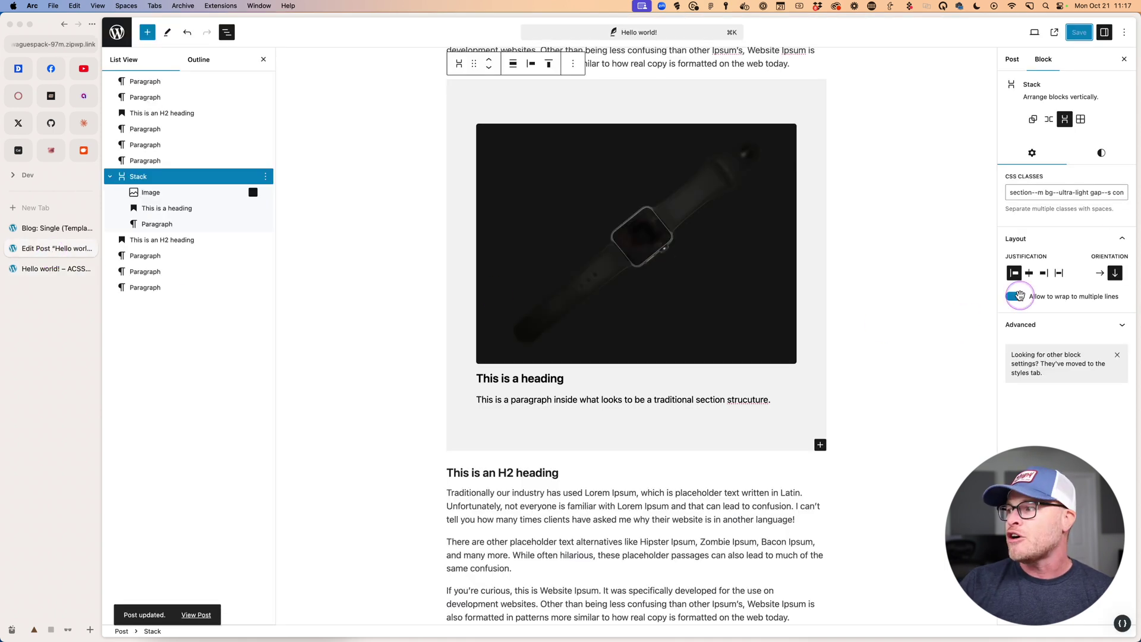
{"action": "left_click", "coordinate": [1123, 196]}
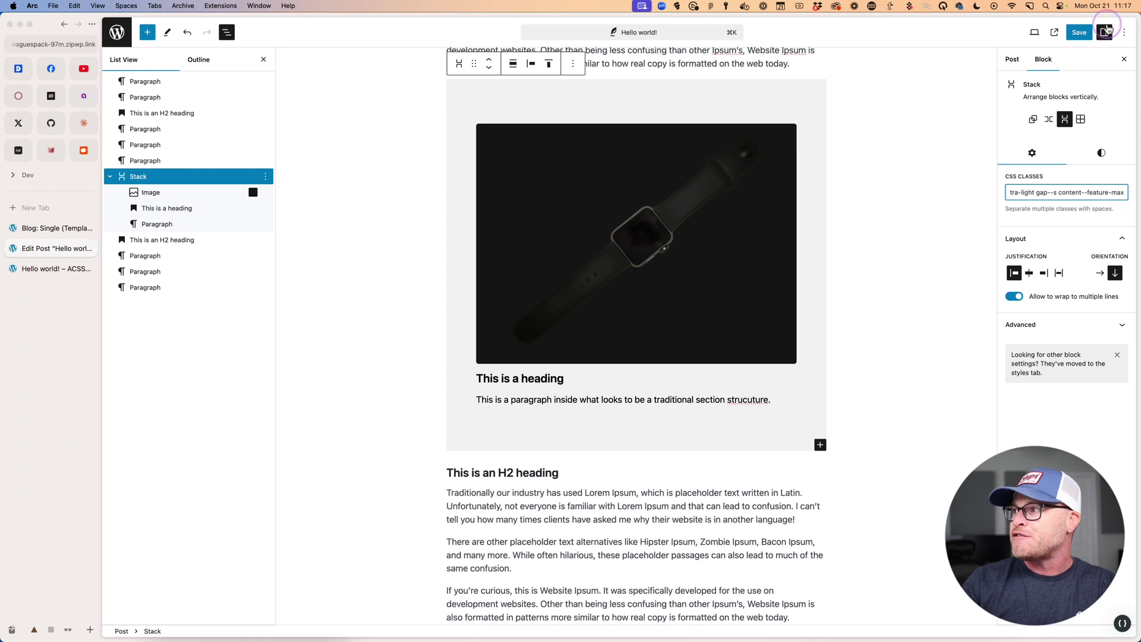
{"action": "left_click", "coordinate": [1078, 32]}
{"action": "left_click", "coordinate": [70, 267]}
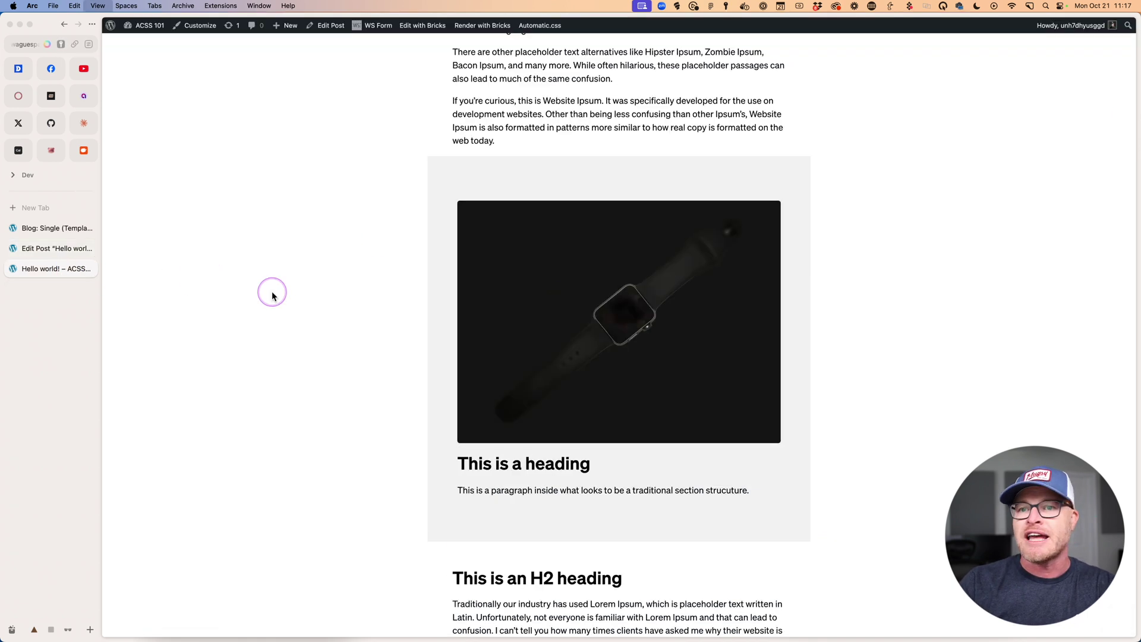
{"action": "scroll", "coordinate": [273, 294], "scroll_direction": "up", "scroll_amount": 4}
{"action": "scroll", "coordinate": [275, 295], "scroll_direction": "down", "scroll_amount": 5}
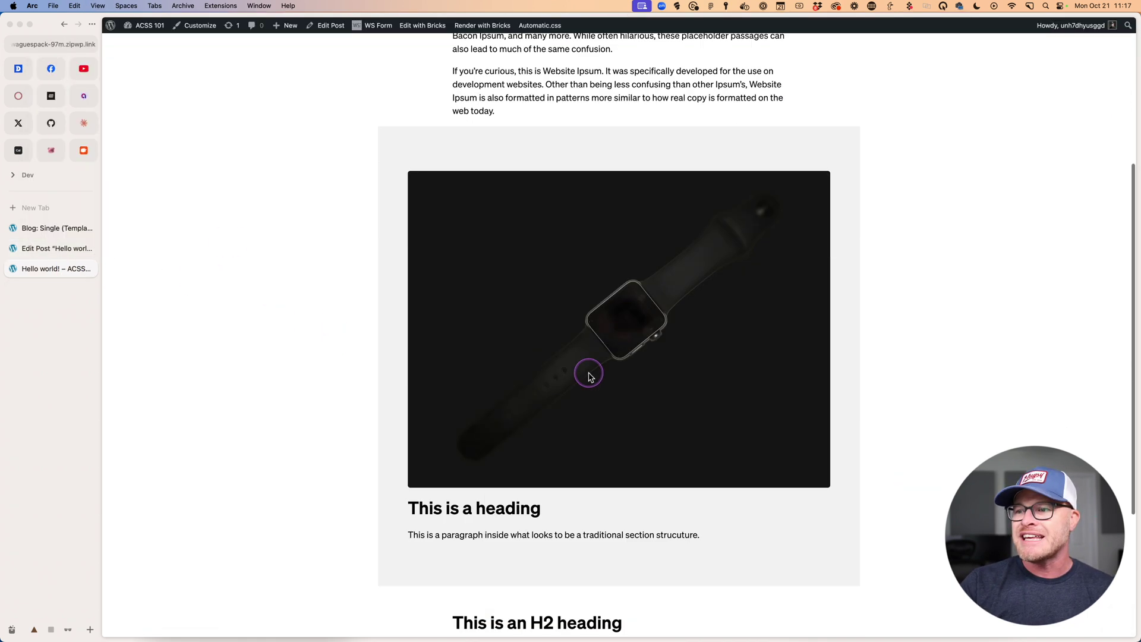
{"action": "scroll", "coordinate": [619, 333], "scroll_direction": "down", "scroll_amount": 2}
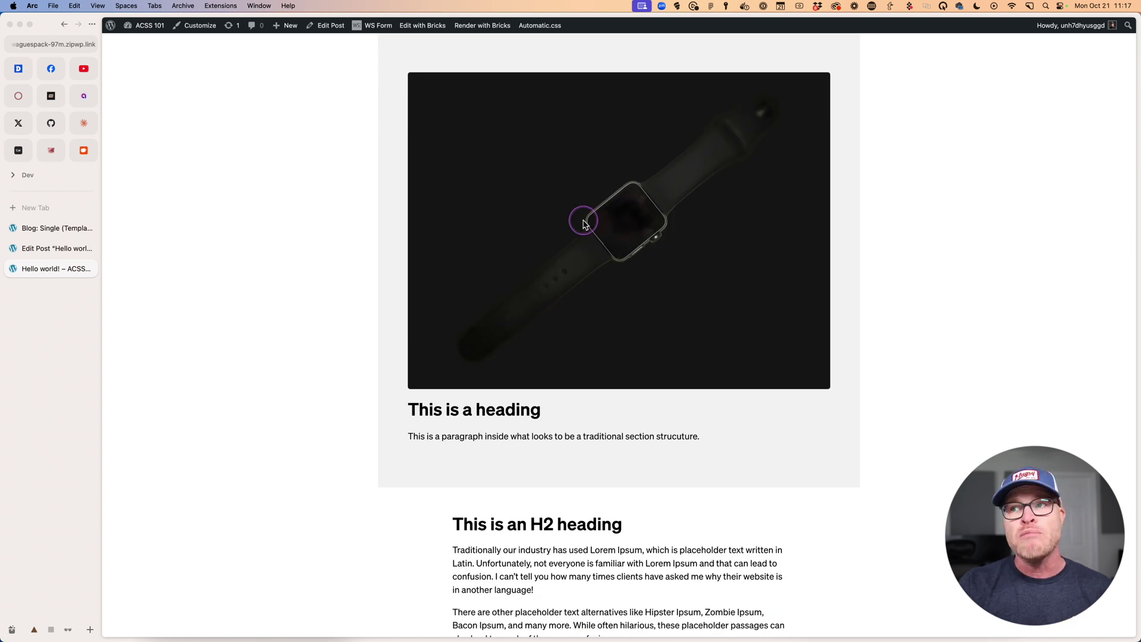
Step: Review Automatic.css Content Grid Feature Width 50px and Feature Max Width 100px, then close the panel
{"action": "left_click", "coordinate": [540, 26]}
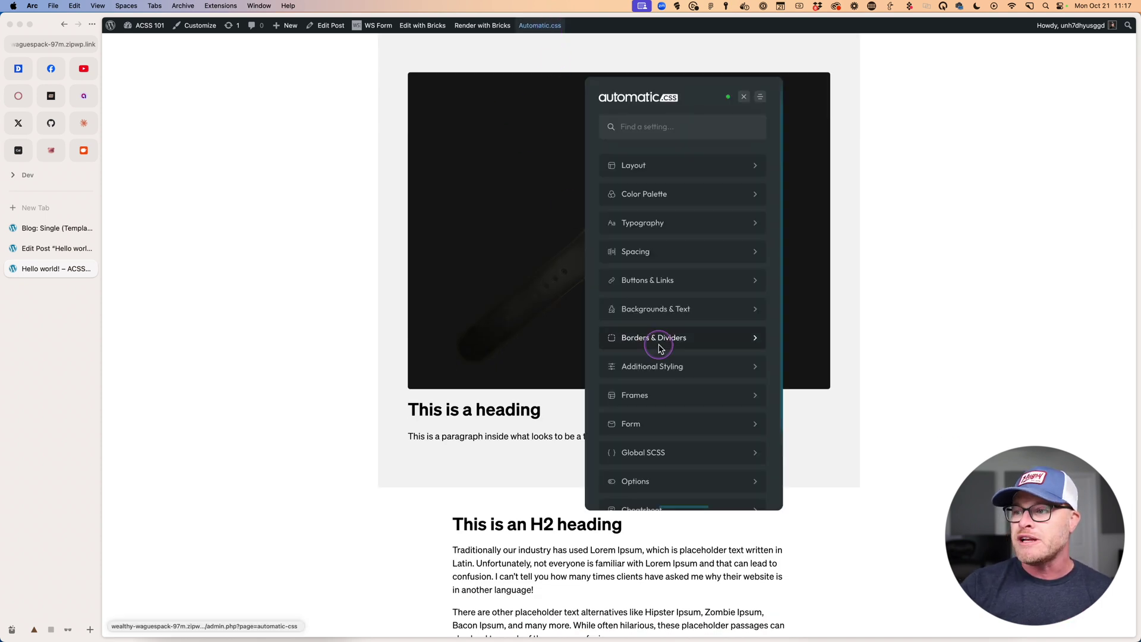
{"action": "scroll", "coordinate": [658, 348], "scroll_direction": "down", "scroll_amount": 3}
{"action": "scroll", "coordinate": [665, 407], "scroll_direction": "up", "scroll_amount": 3}
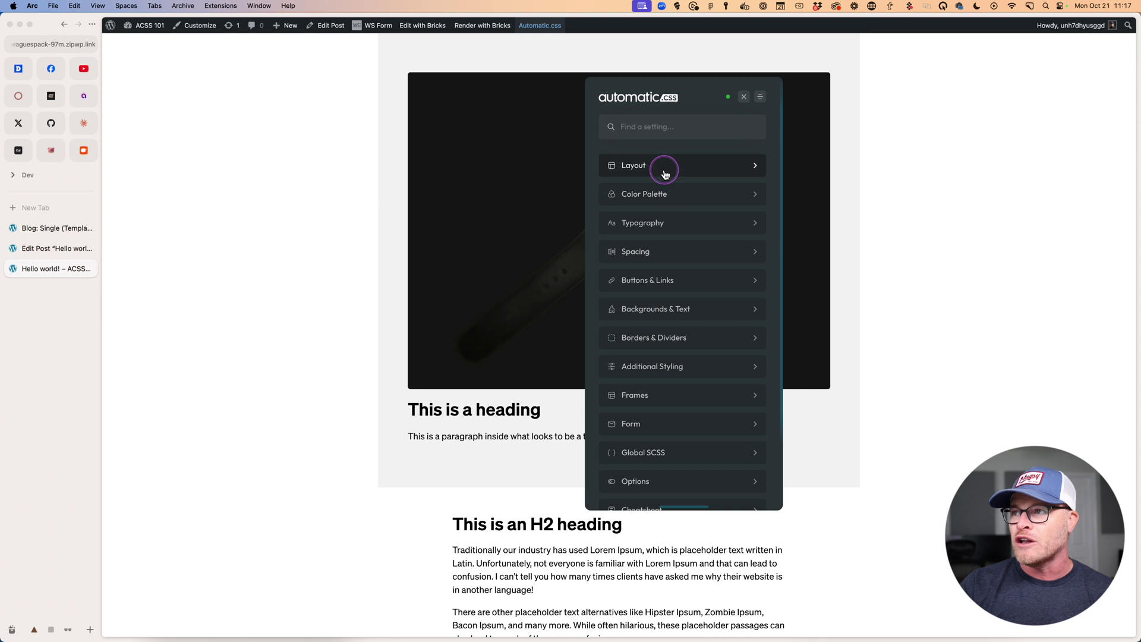
{"action": "left_click", "coordinate": [665, 174]}
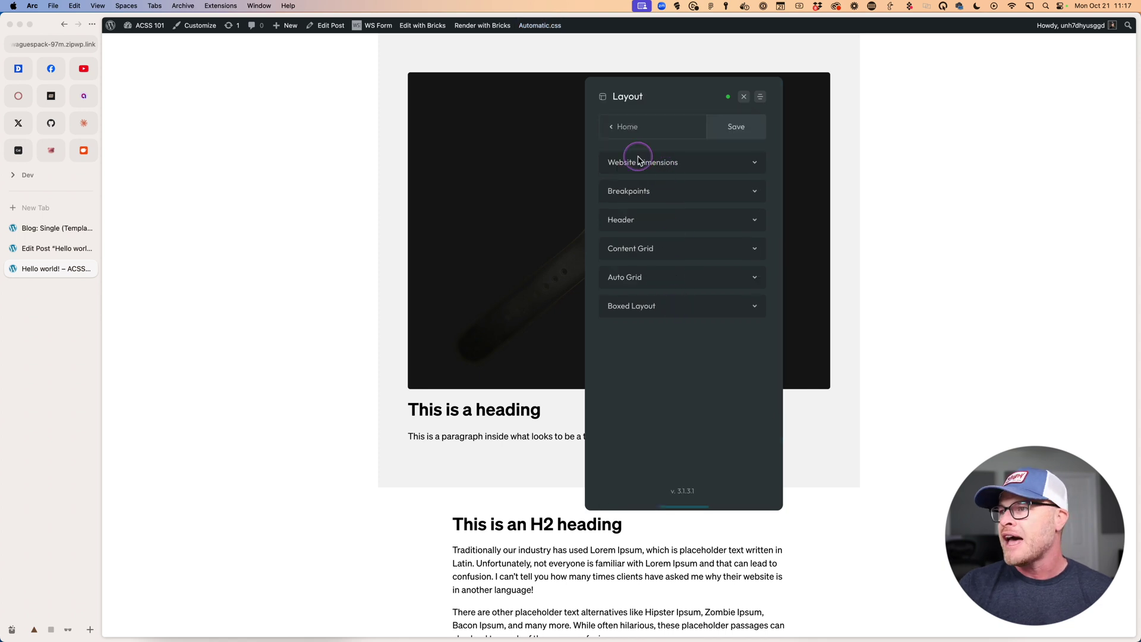
{"action": "left_click", "coordinate": [646, 252]}
{"action": "left_click", "coordinate": [717, 362]}
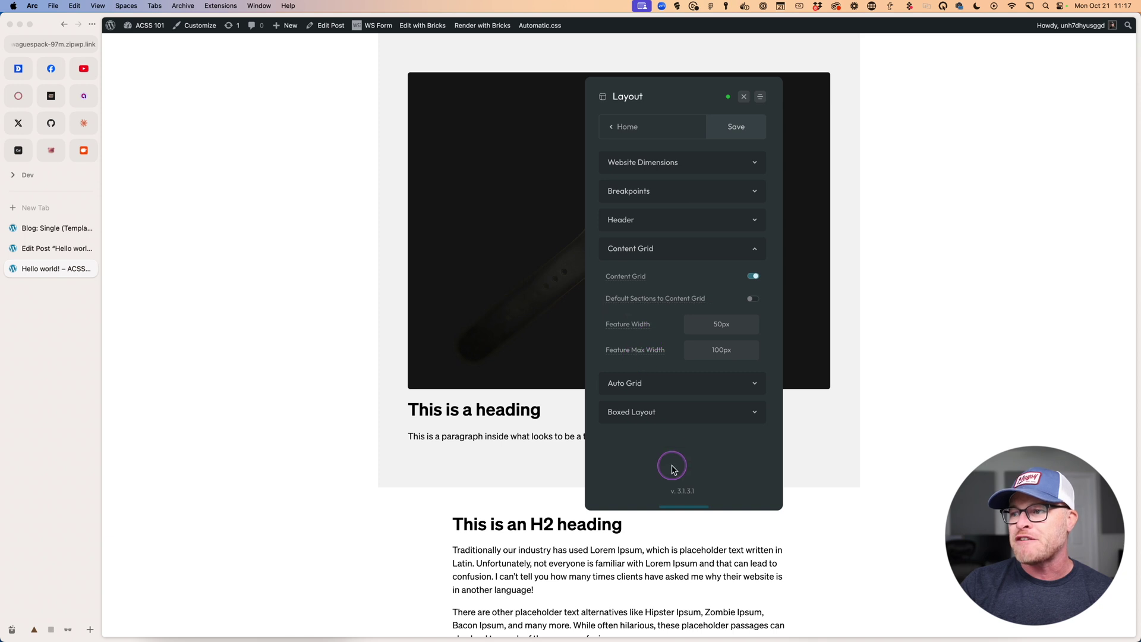
{"action": "left_click", "coordinate": [743, 97]}
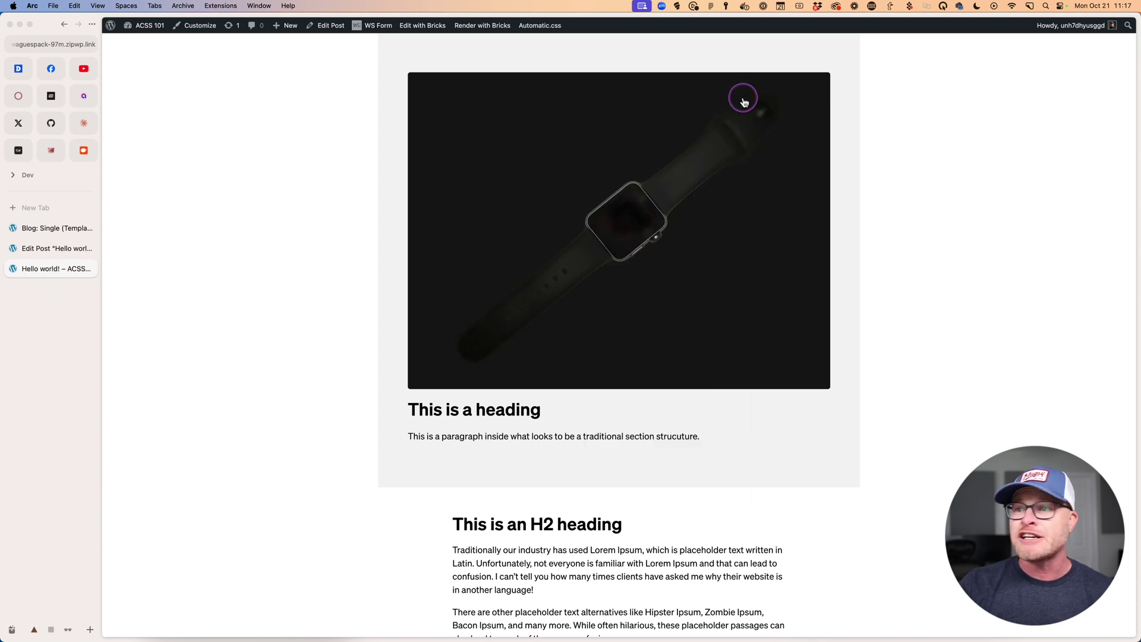
Step: Replace content--feature with content--full-safe in the grey section's classes and save the post
{"action": "scroll", "coordinate": [315, 297], "scroll_direction": "up", "scroll_amount": 2}
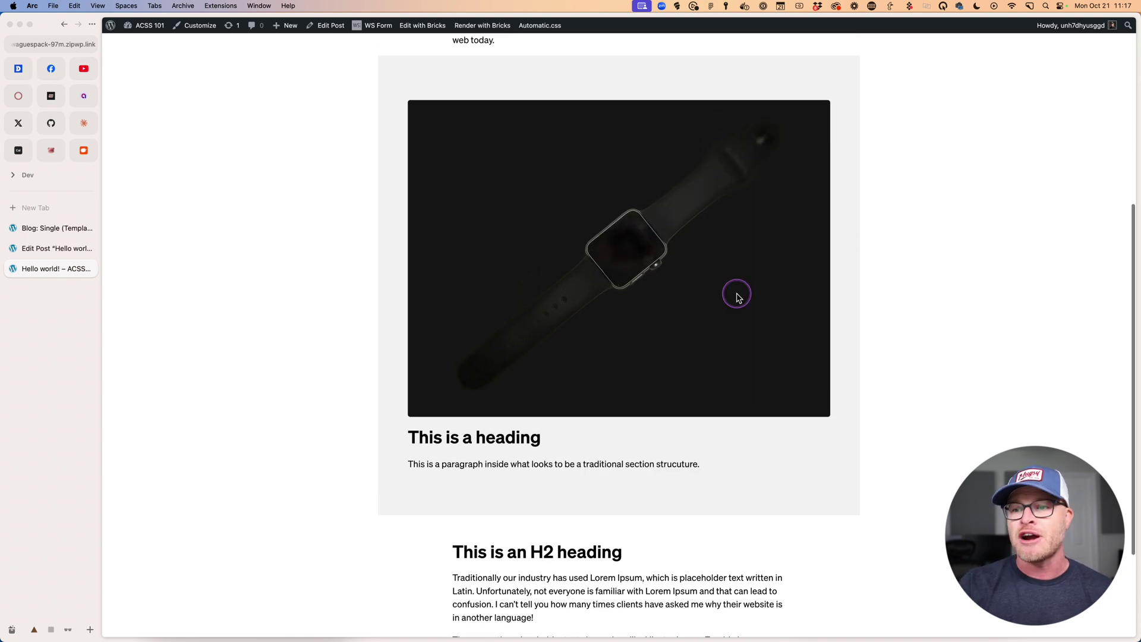
{"action": "left_click", "coordinate": [53, 248]}
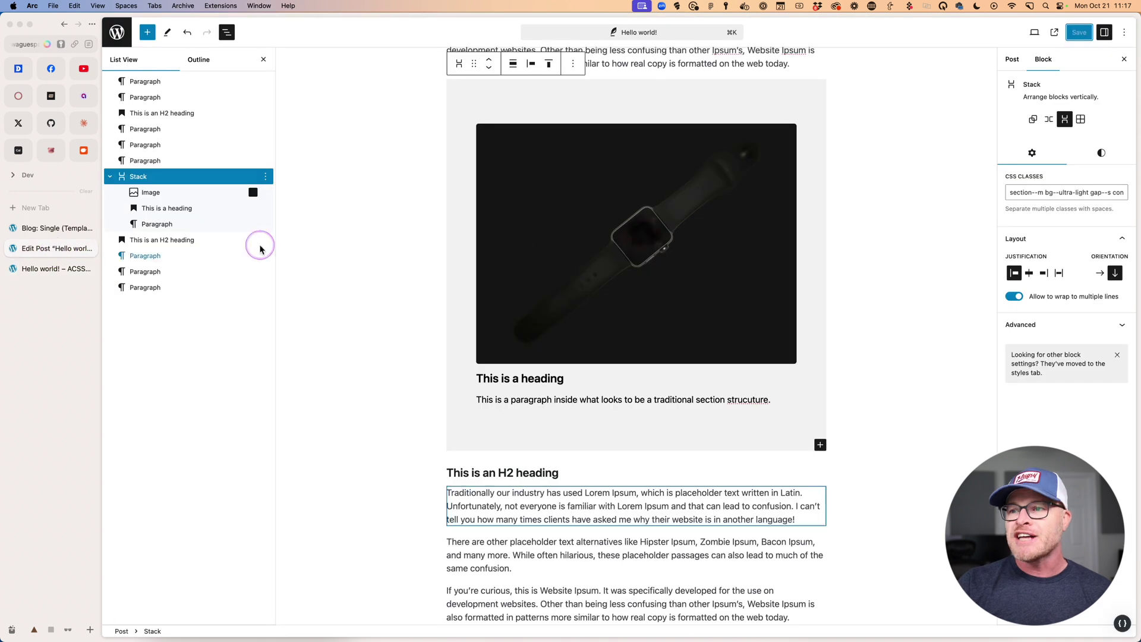
{"action": "left_click", "coordinate": [1116, 192]}
{"action": "type", "text": "tent--feature"}
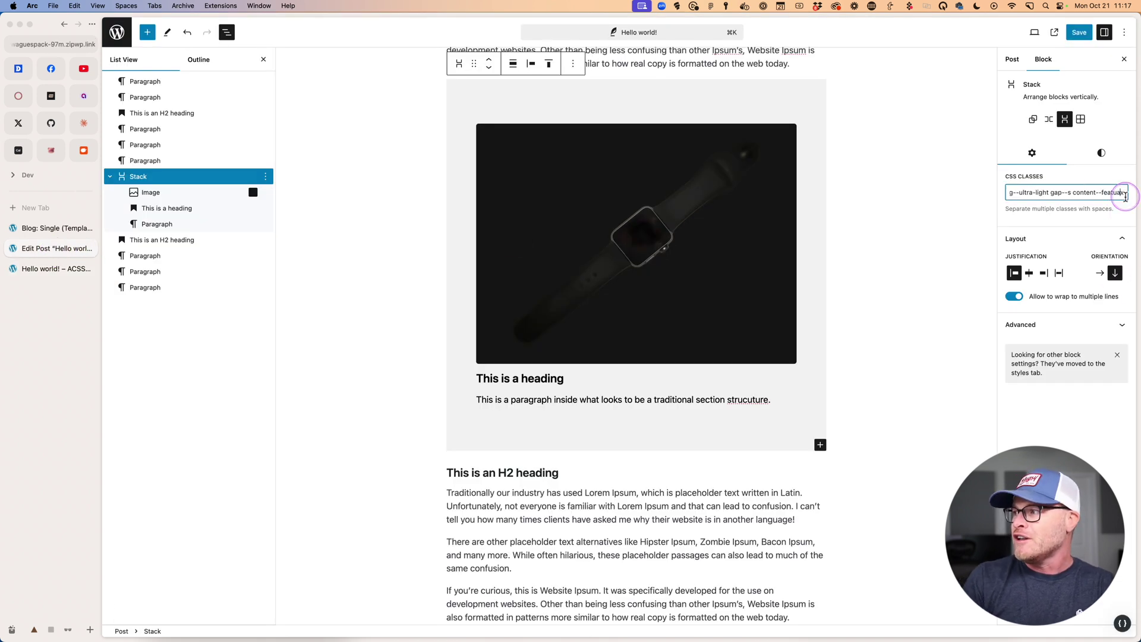
{"action": "key", "text": "BackSpace"}
{"action": "key", "text": "BackSpace"}
{"action": "key", "text": "BackSpace"}
{"action": "key", "text": "BackSpace"}
{"action": "key", "text": "BackSpace"}
{"action": "key", "text": "BackSpace"}
{"action": "key", "text": "BackSpace"}
{"action": "type", "text": "full"}
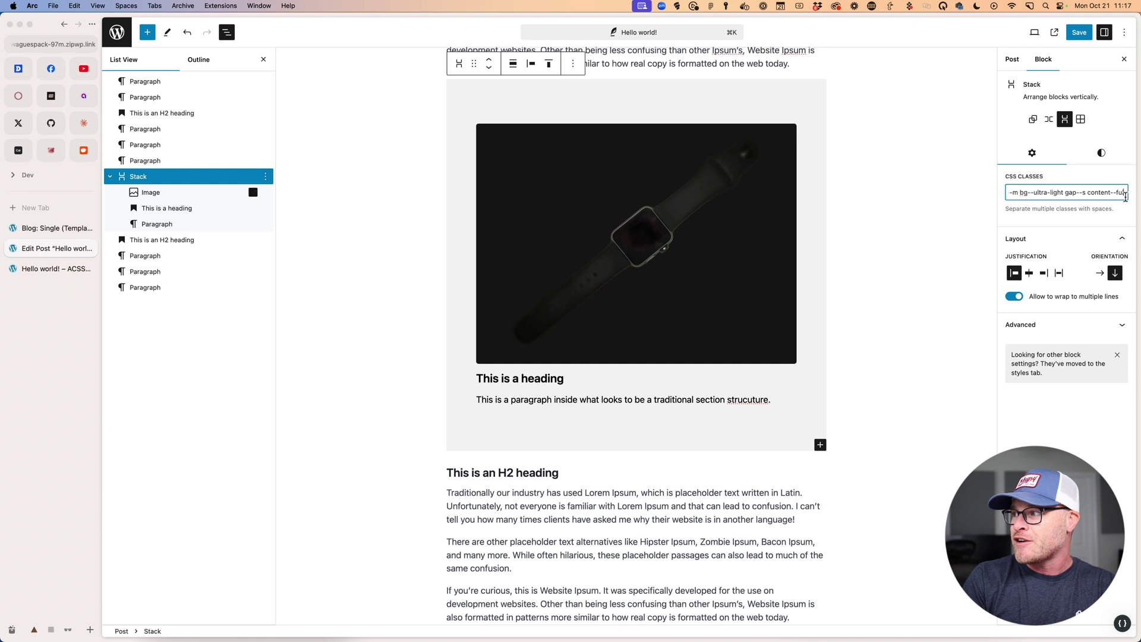
{"action": "type", "text": "-safe"}
{"action": "left_click", "coordinate": [1079, 32]}
{"action": "left_click", "coordinate": [83, 272]}
{"action": "key", "text": "super+r"}
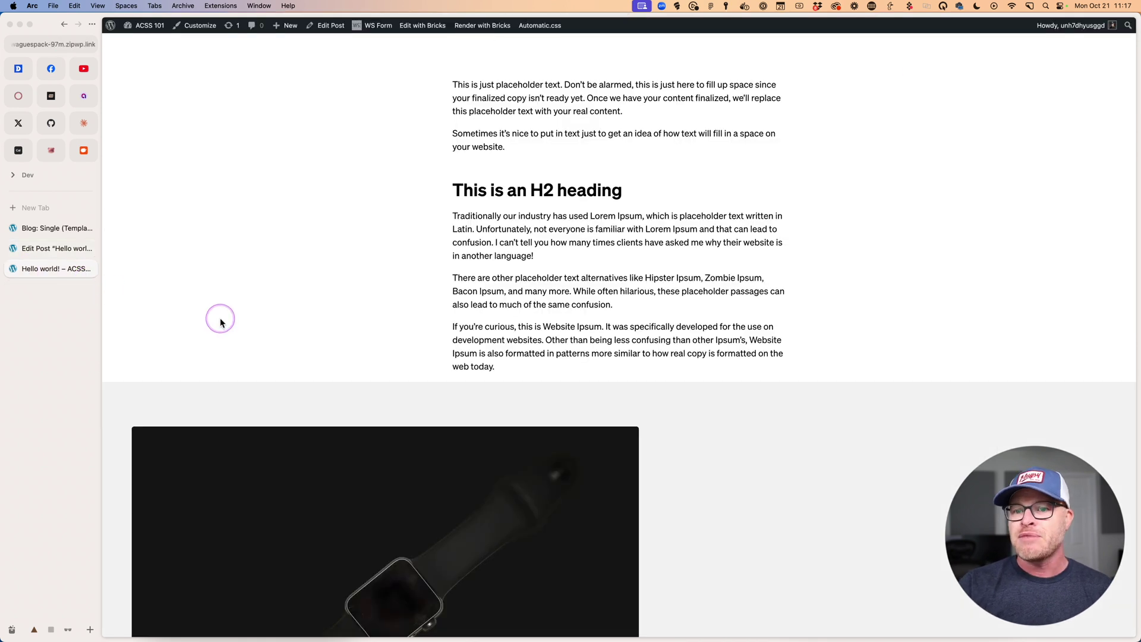
{"action": "scroll", "coordinate": [222, 321], "scroll_direction": "down", "scroll_amount": 10}
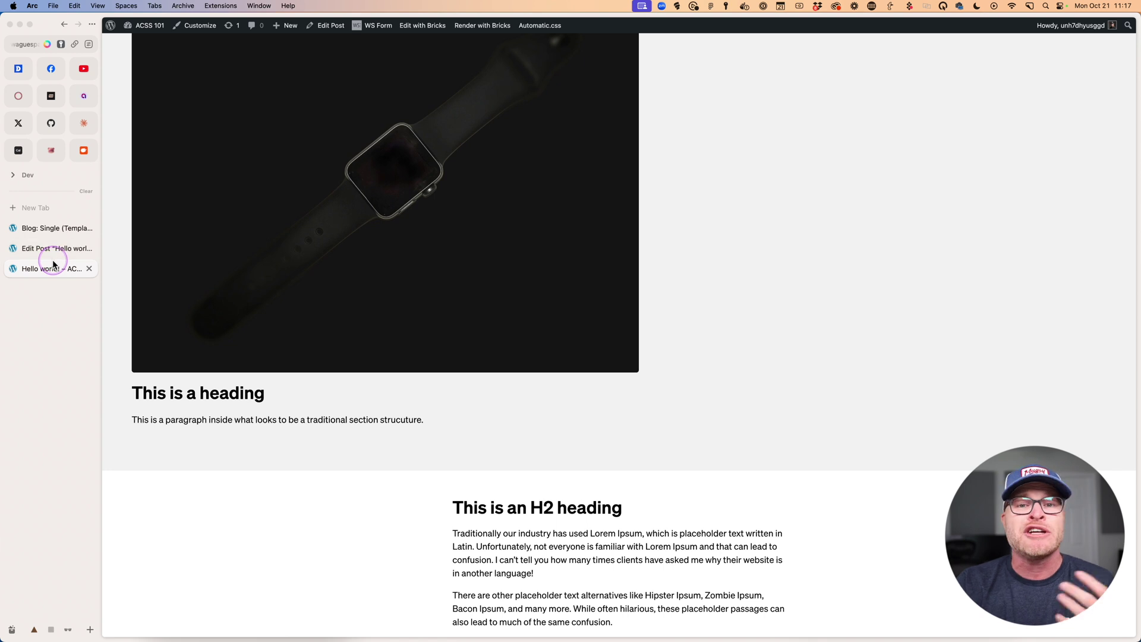
{"action": "scroll", "coordinate": [390, 372], "scroll_direction": "up", "scroll_amount": 3}
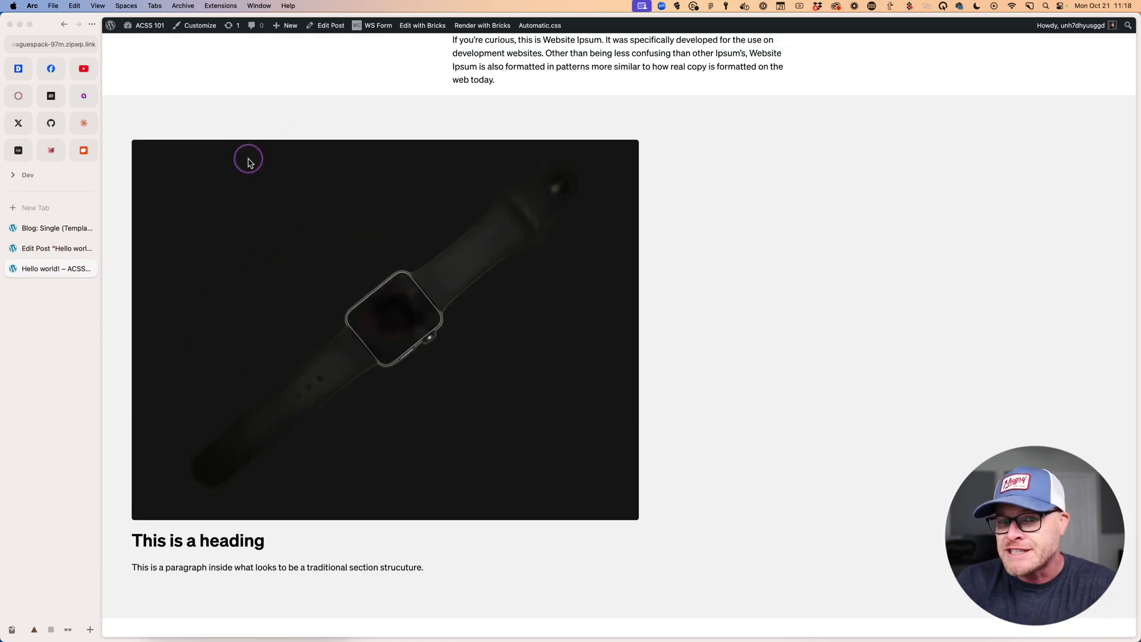
Step: Trim the grey section's class to content--full, save, and return to the live post
{"action": "left_click", "coordinate": [55, 249]}
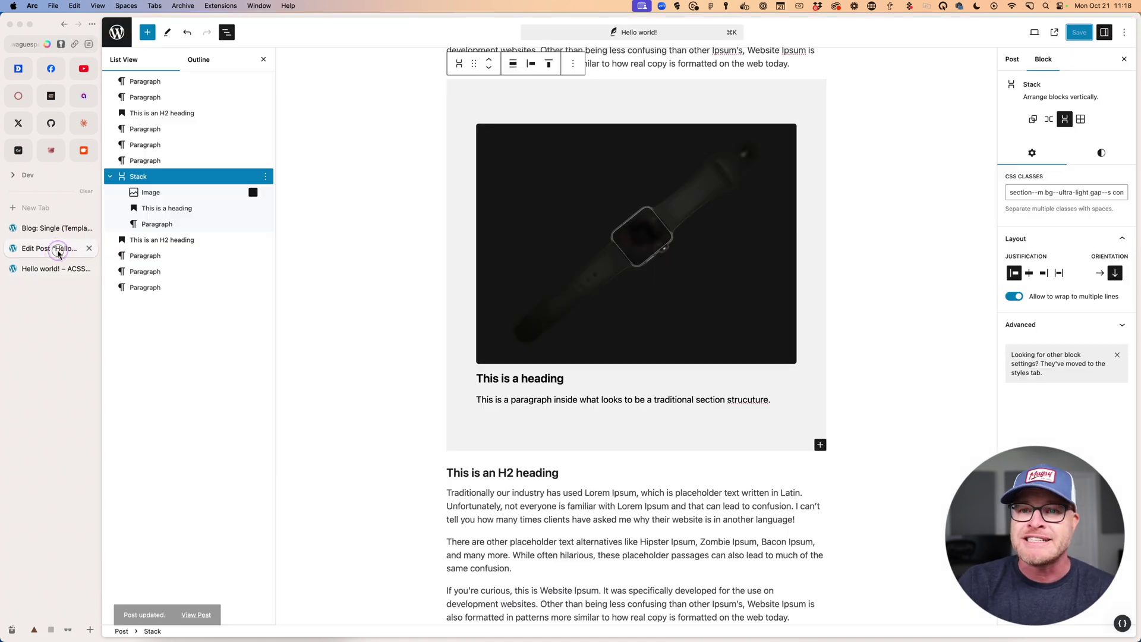
{"action": "left_click", "coordinate": [1115, 193]}
{"action": "key", "text": "BackSpace"}
{"action": "key", "text": "BackSpace"}
{"action": "key", "text": "BackSpace"}
{"action": "key", "text": "BackSpace"}
{"action": "key", "text": "BackSpace"}
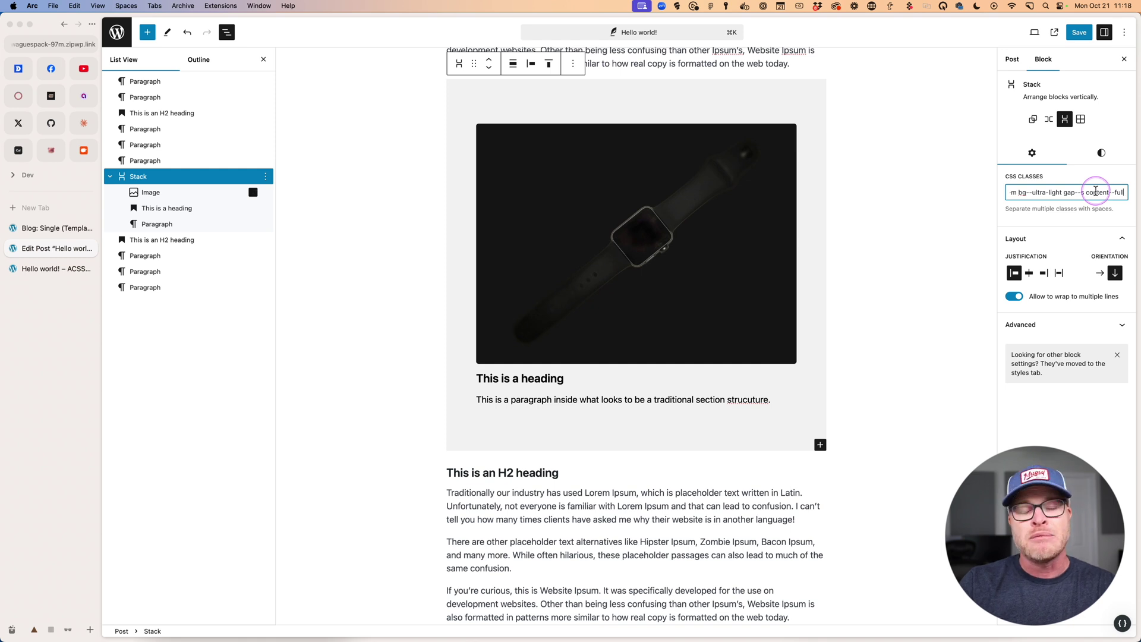
{"action": "left_click", "coordinate": [1079, 32]}
{"action": "key", "text": "ctrl+Tab"}
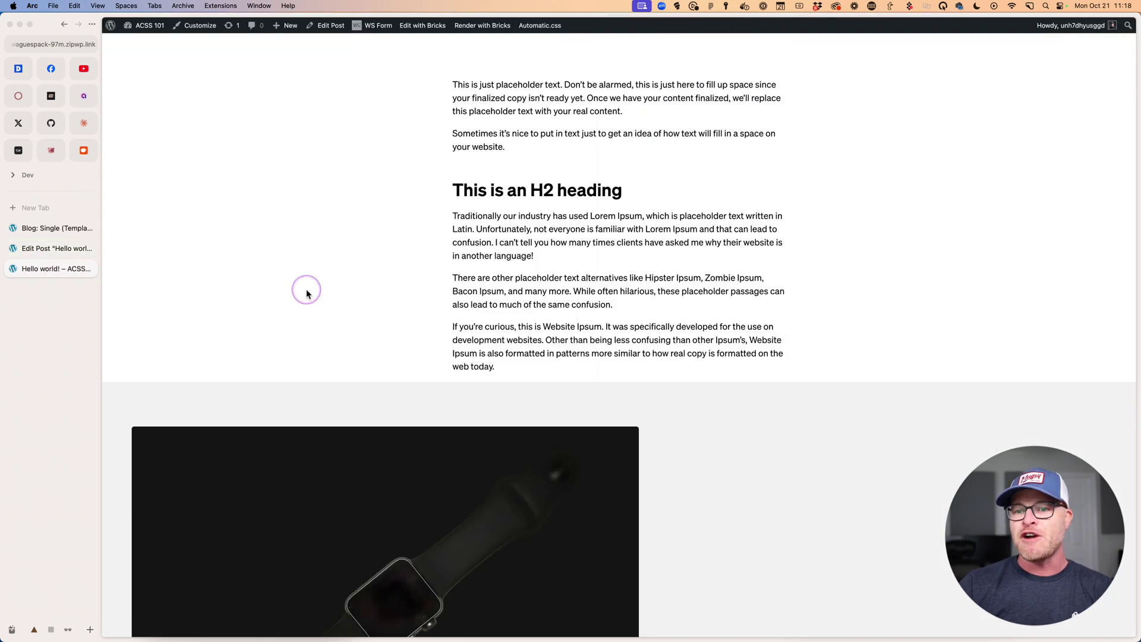
{"action": "scroll", "coordinate": [306, 290], "scroll_direction": "down", "scroll_amount": 5}
{"action": "scroll", "coordinate": [306, 290], "scroll_direction": "down", "scroll_amount": 4}
{"action": "scroll", "coordinate": [307, 290], "scroll_direction": "up", "scroll_amount": 4}
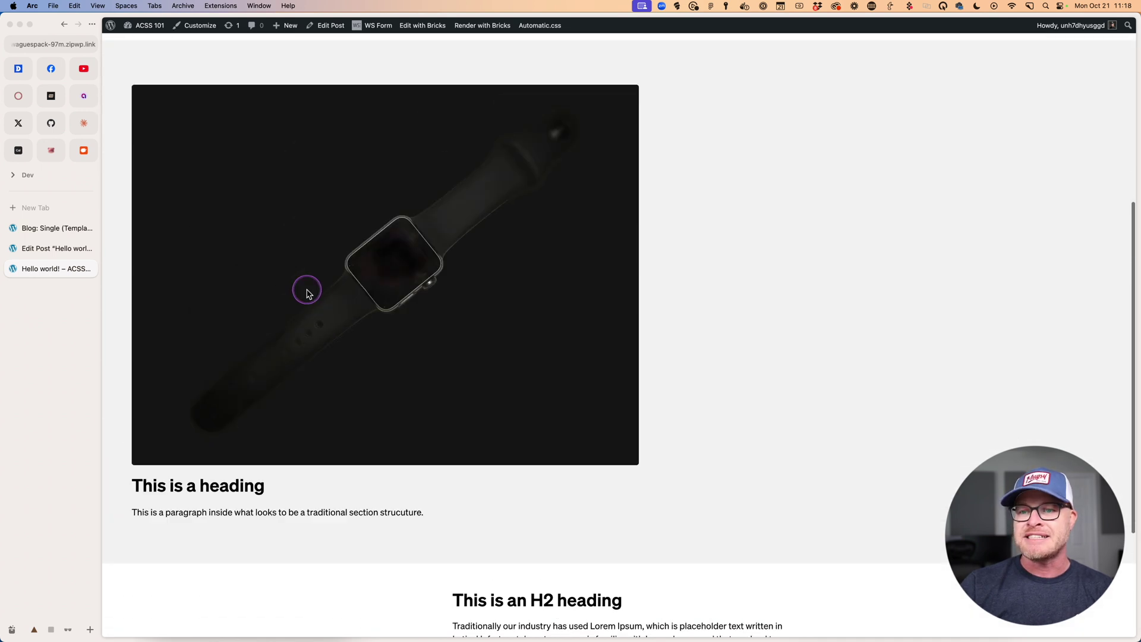
{"action": "scroll", "coordinate": [803, 298], "scroll_direction": "down", "scroll_amount": 3}
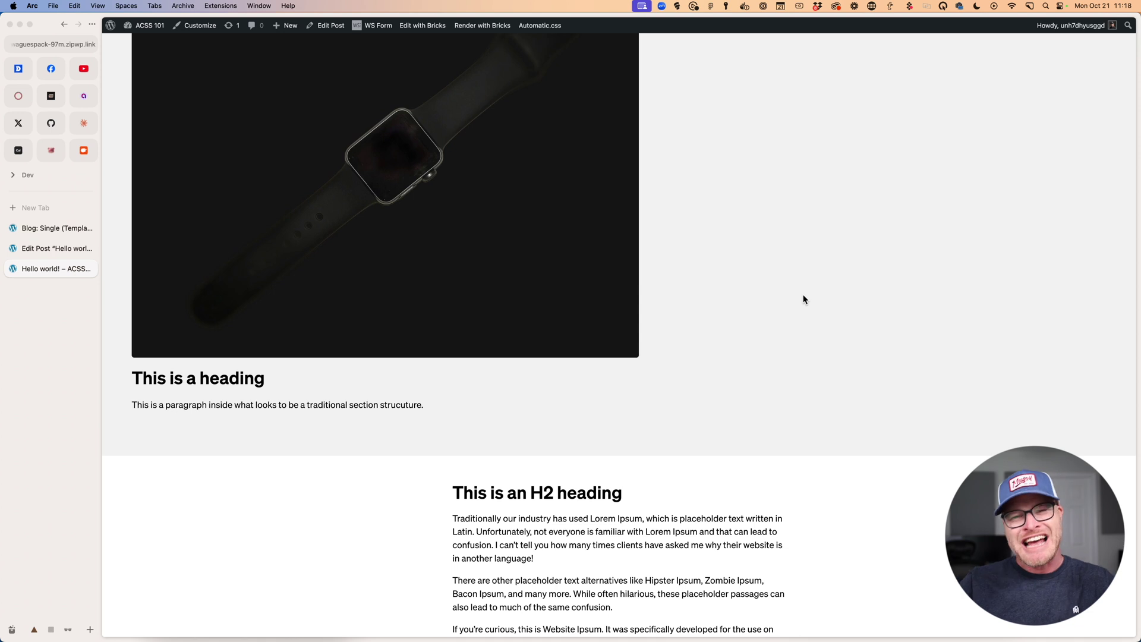
{"action": "scroll", "coordinate": [647, 367], "scroll_direction": "down", "scroll_amount": 10}
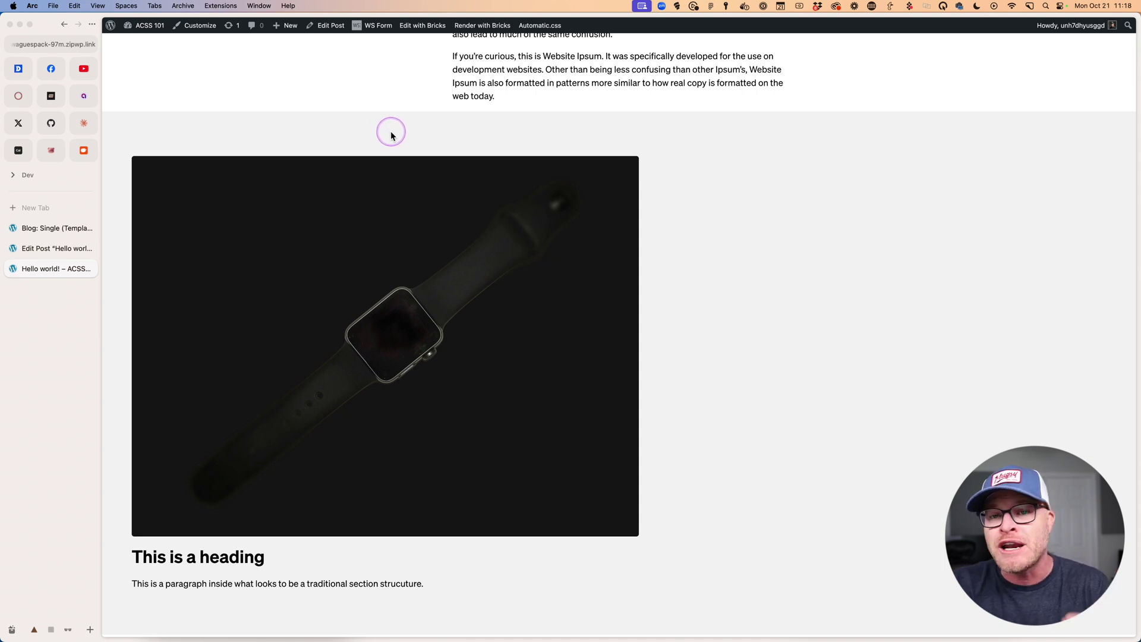
Step: Append the content-grid class to the grey section Stack's CSS classes and save the post
{"action": "left_click", "coordinate": [51, 248]}
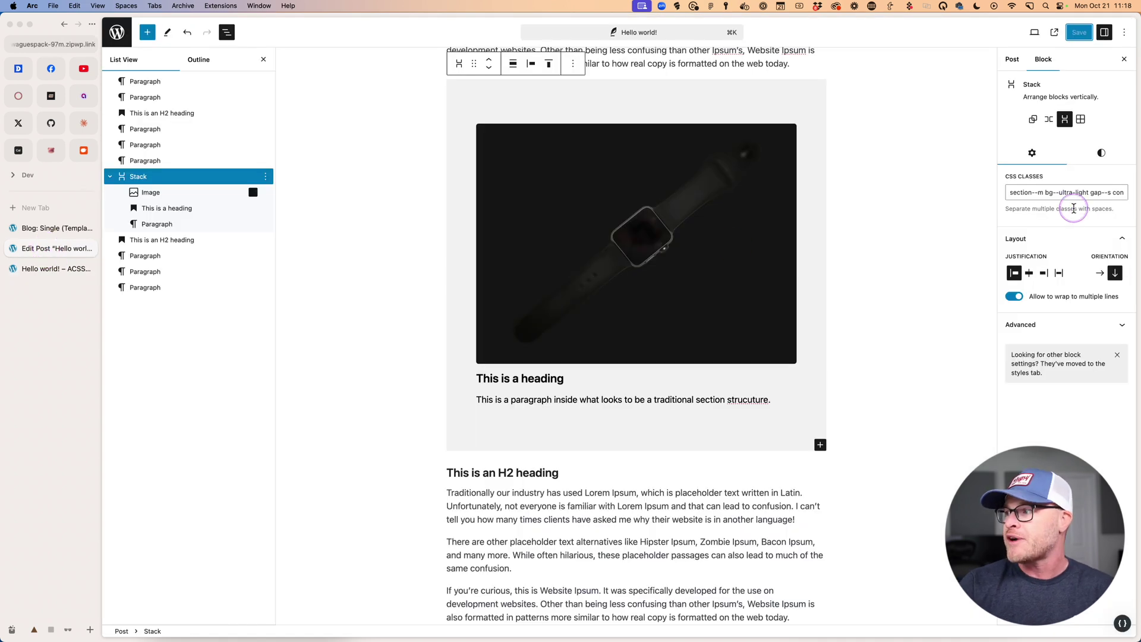
{"action": "left_click", "coordinate": [1095, 193]}
{"action": "key", "text": "super+Right"}
{"action": "type", "text": "content-grid"}
{"action": "left_click", "coordinate": [1092, 43]}
Step: Check the centred grey section on the live post
{"action": "left_click", "coordinate": [40, 271]}
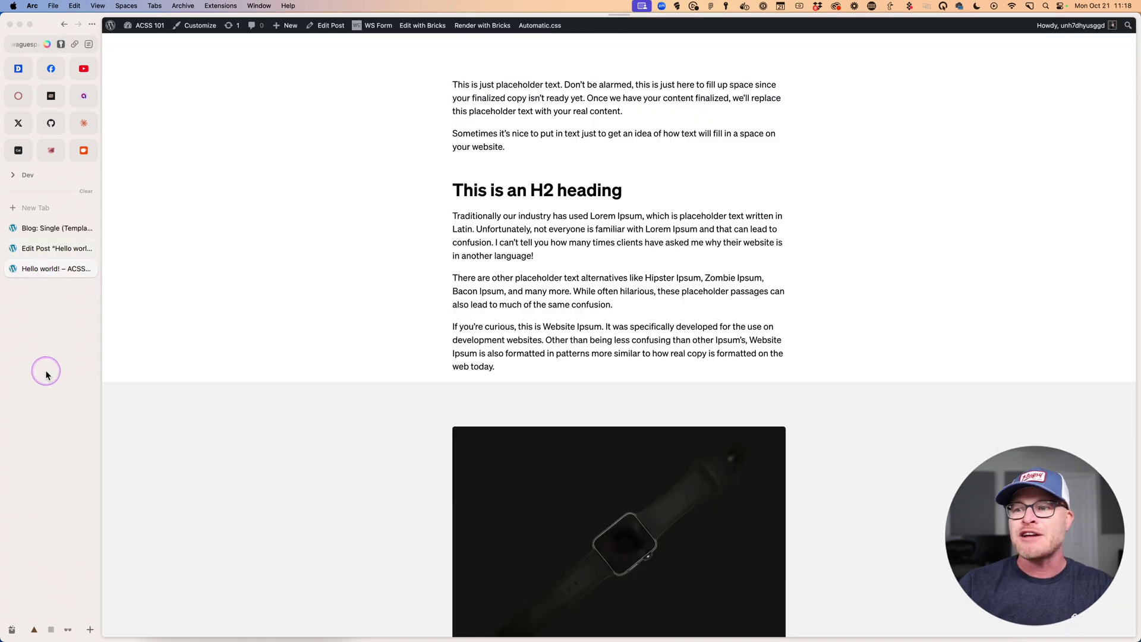
{"action": "scroll", "coordinate": [186, 381], "scroll_direction": "down", "scroll_amount": 7}
{"action": "scroll", "coordinate": [189, 387], "scroll_direction": "up", "scroll_amount": 2}
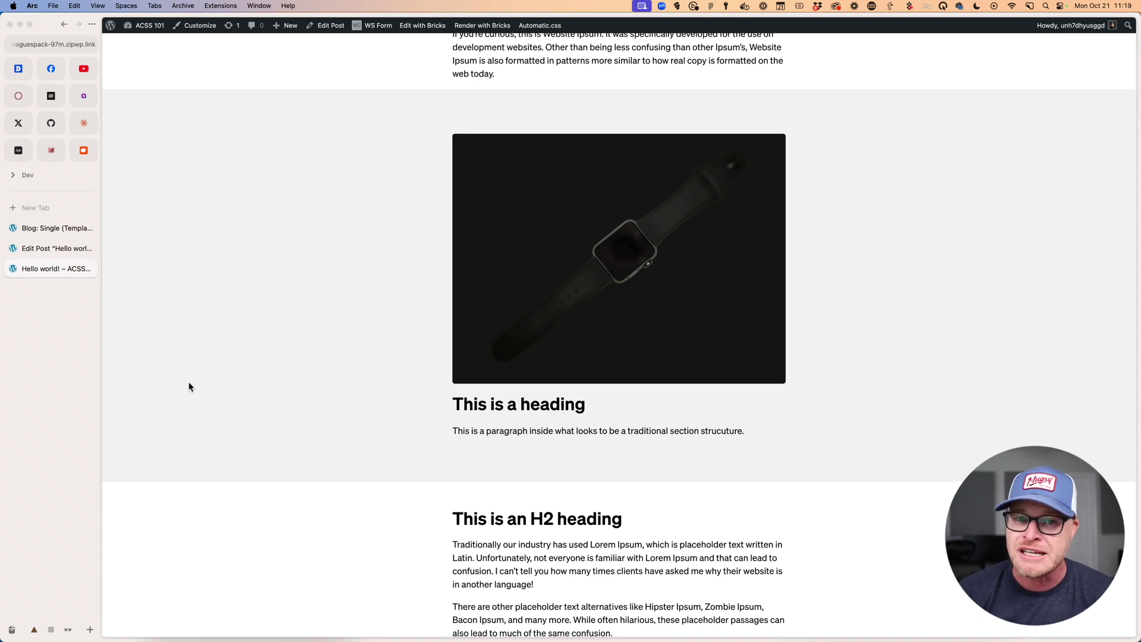
Step: Glance at the Bricks single-post template, then inspect the grey section Stack's block options
{"action": "left_click", "coordinate": [41, 229]}
{"action": "left_click", "coordinate": [47, 249]}
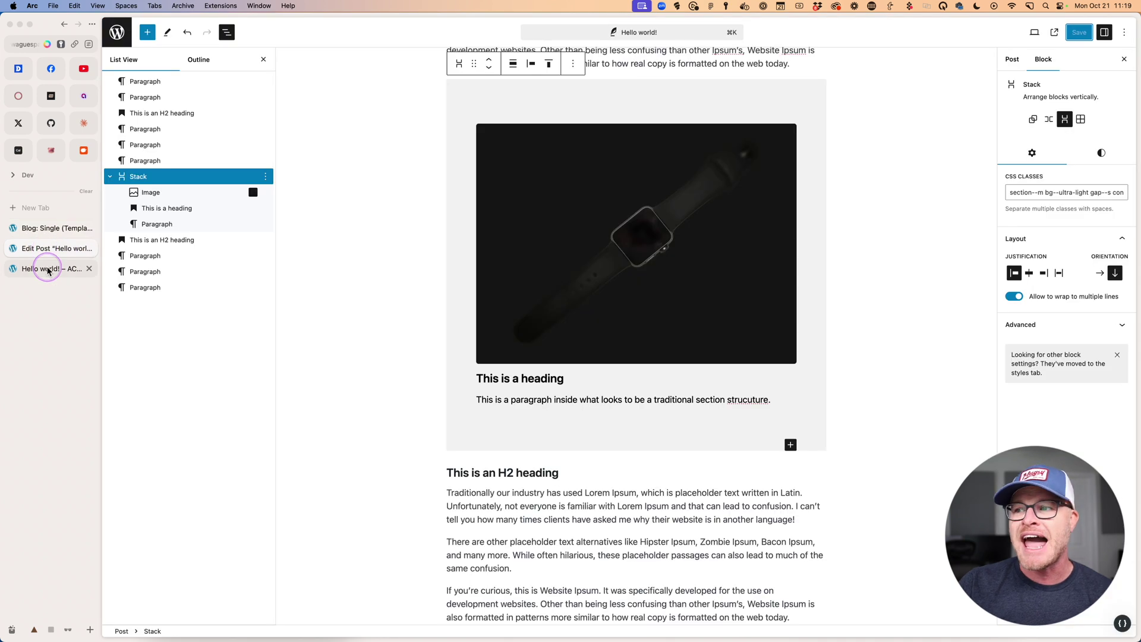
{"action": "right_click", "coordinate": [173, 177]}
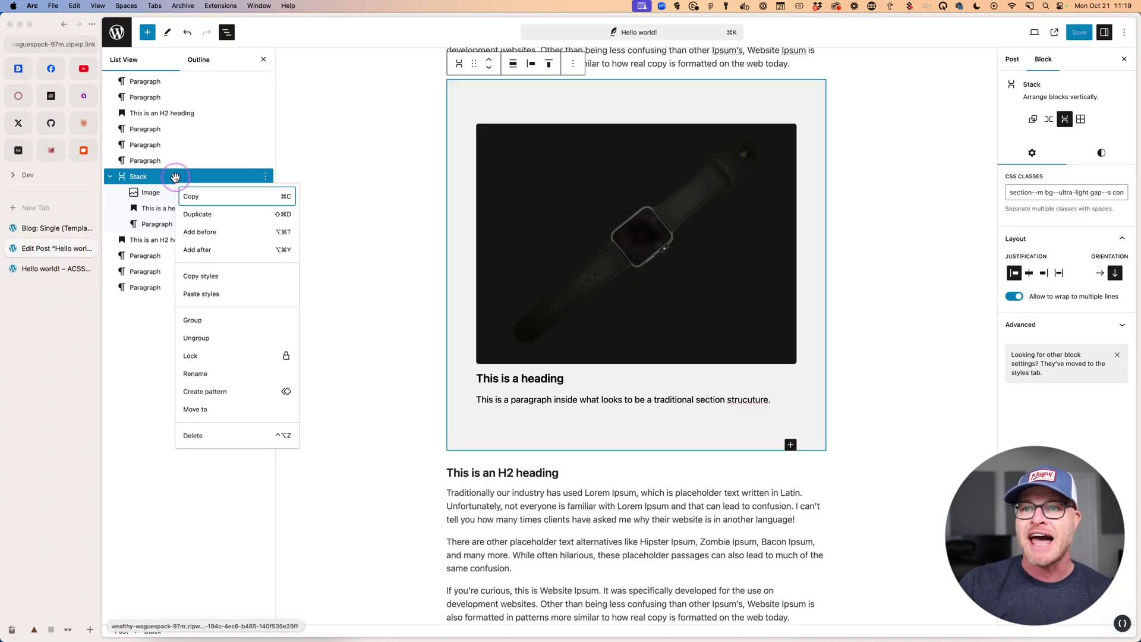
{"action": "key", "text": "Escape"}
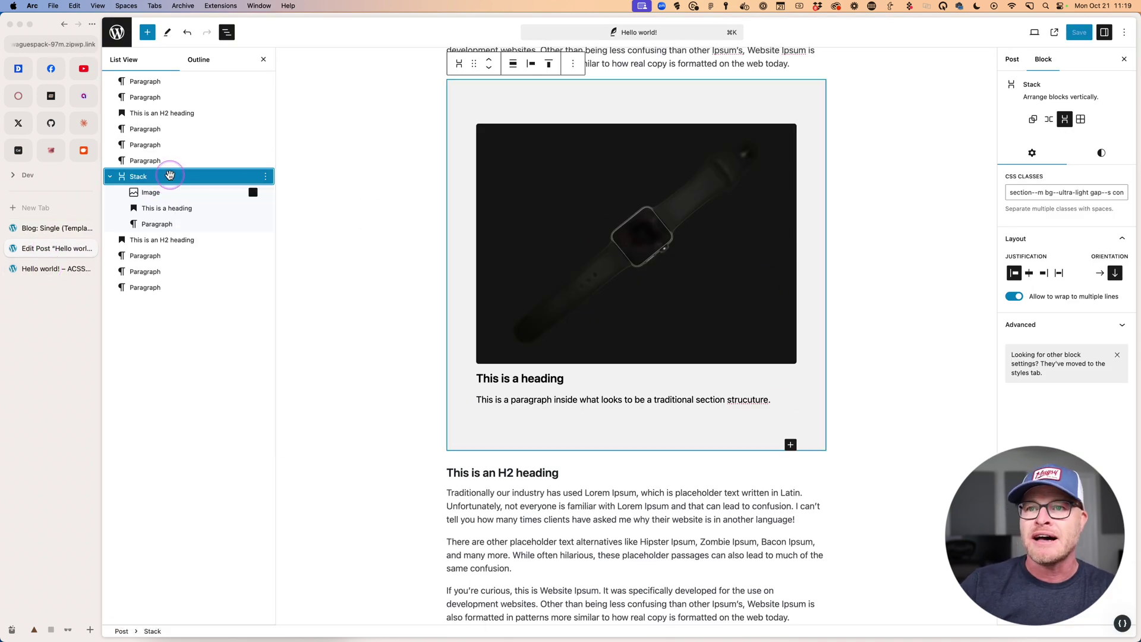
Step: Insert a new Stack block, nest it inside the grey section via List View, and save
{"action": "left_click", "coordinate": [156, 41]}
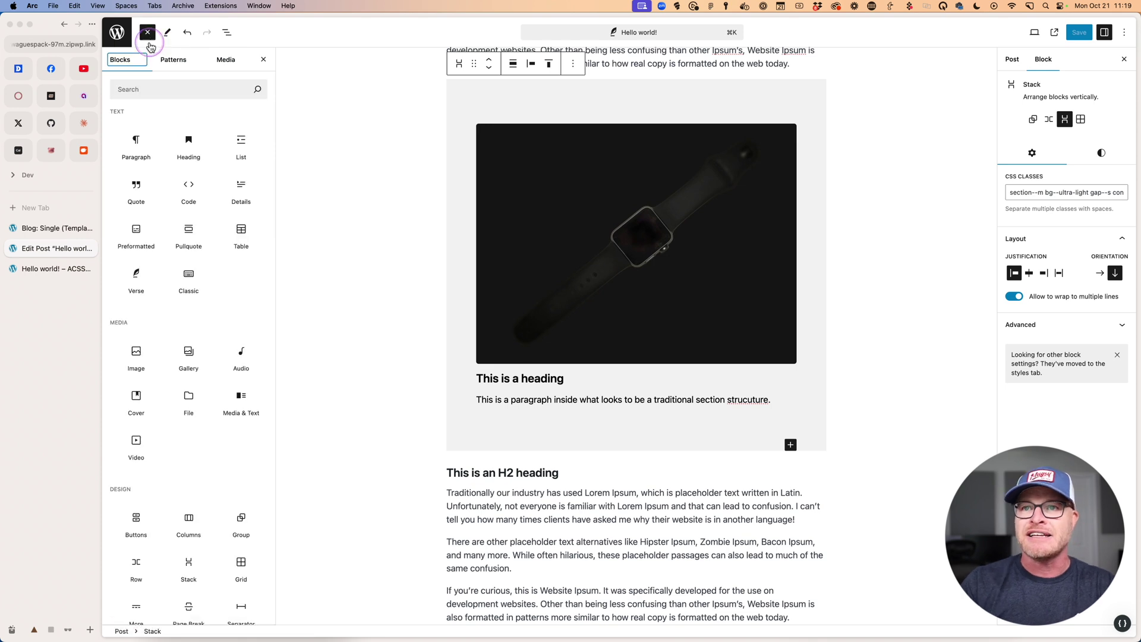
{"action": "left_click", "coordinate": [165, 93]}
{"action": "type", "text": "stack"}
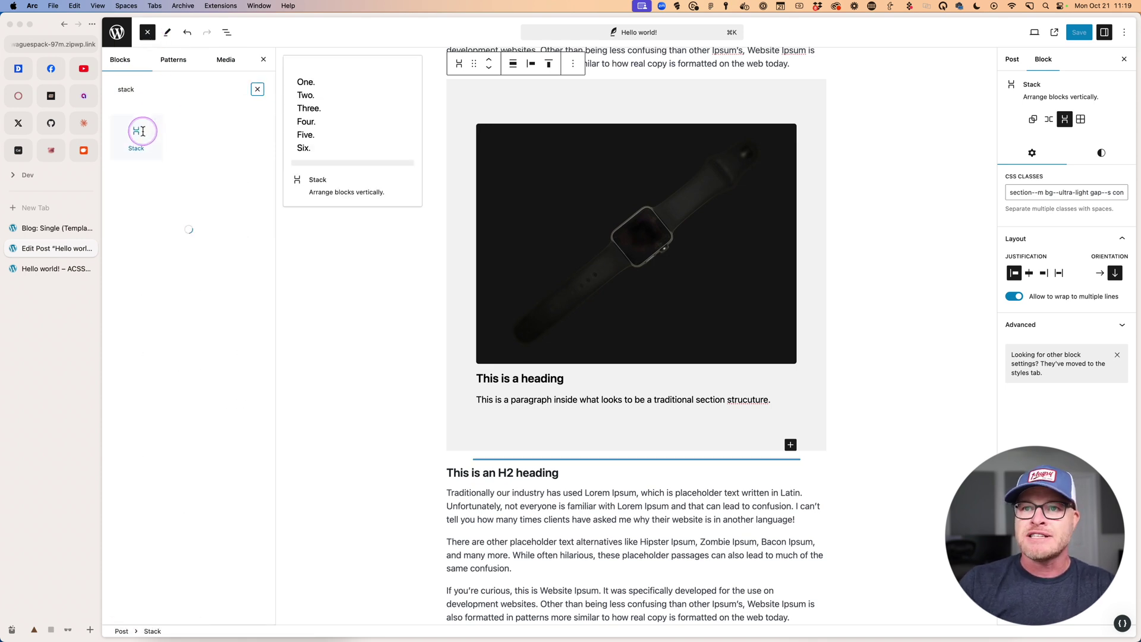
{"action": "left_click", "coordinate": [157, 131]}
{"action": "left_click", "coordinate": [227, 32]}
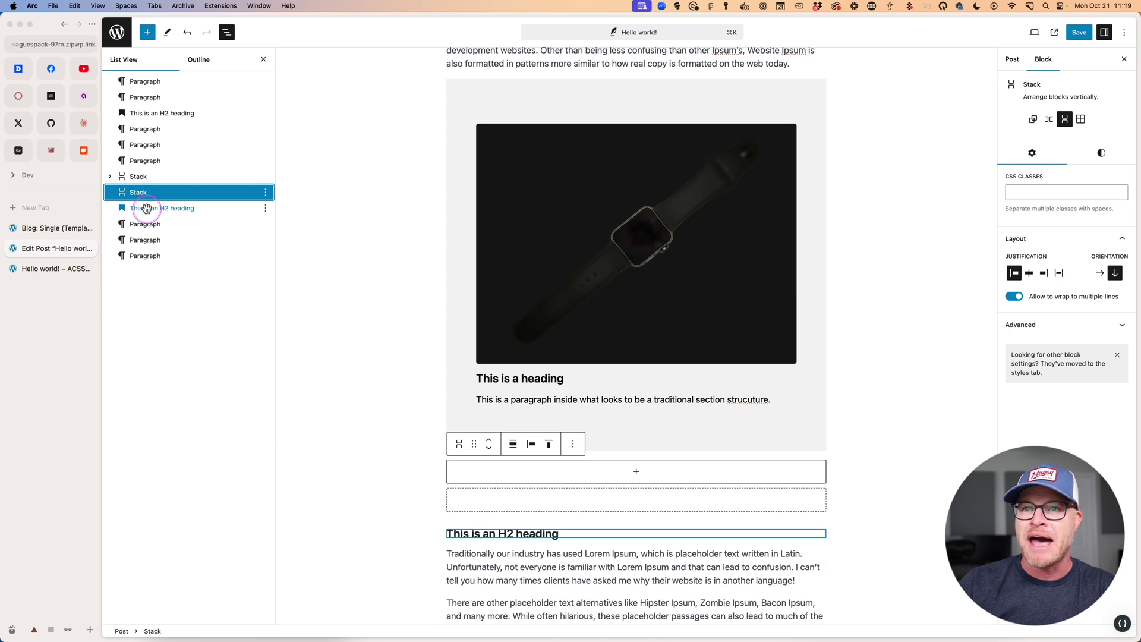
{"action": "left_click_drag", "start_coordinate": [125, 189], "coordinate": [200, 223]}
{"action": "left_click", "coordinate": [1079, 32]}
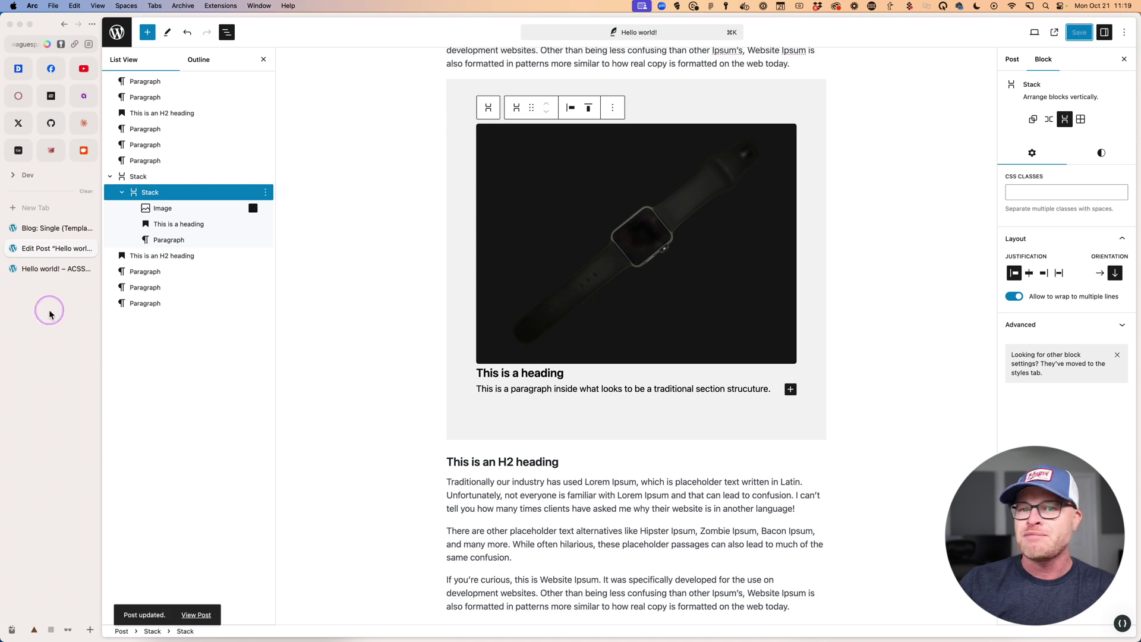
Step: Review the grey section on the live post, then return to the post editor
{"action": "left_click", "coordinate": [45, 270]}
{"action": "scroll", "coordinate": [441, 300], "scroll_direction": "up", "scroll_amount": 6}
{"action": "scroll", "coordinate": [471, 331], "scroll_direction": "down", "scroll_amount": 8}
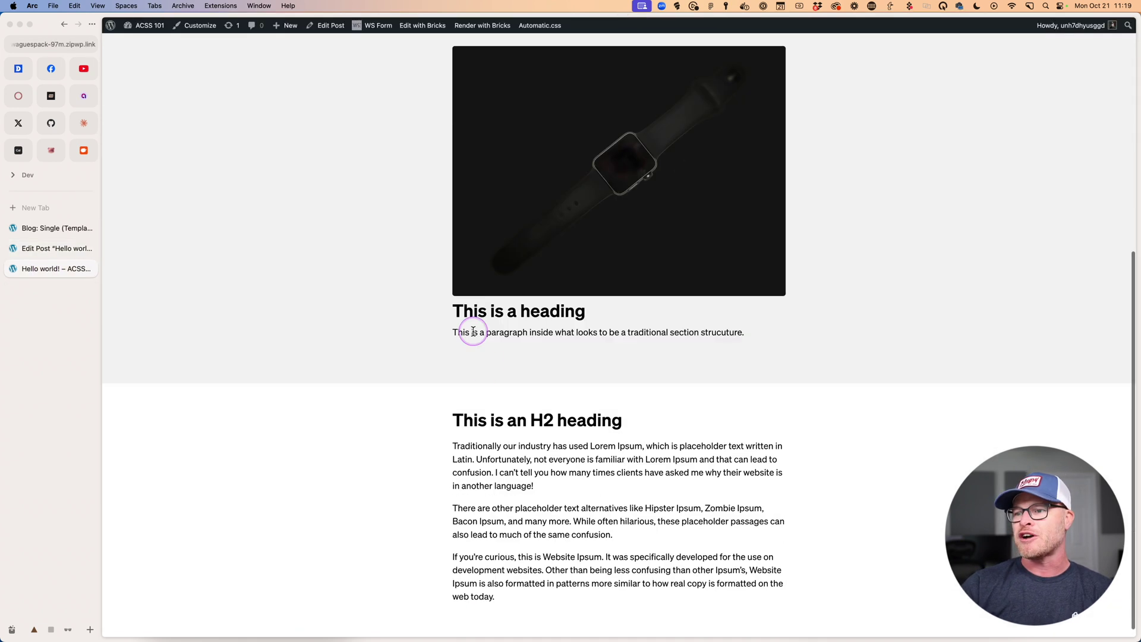
{"action": "left_click", "coordinate": [55, 248]}
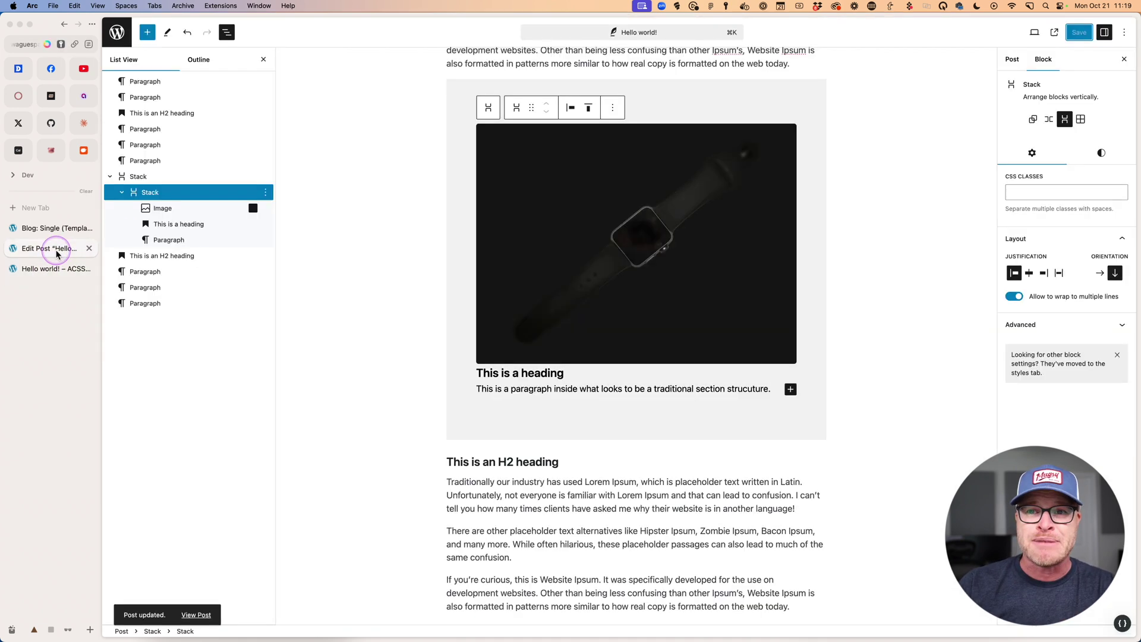
Step: Add the gap--s class to the inner Stack and check the spacing on the live post
{"action": "left_click", "coordinate": [1063, 192]}
{"action": "type", "text": "gap--s"}
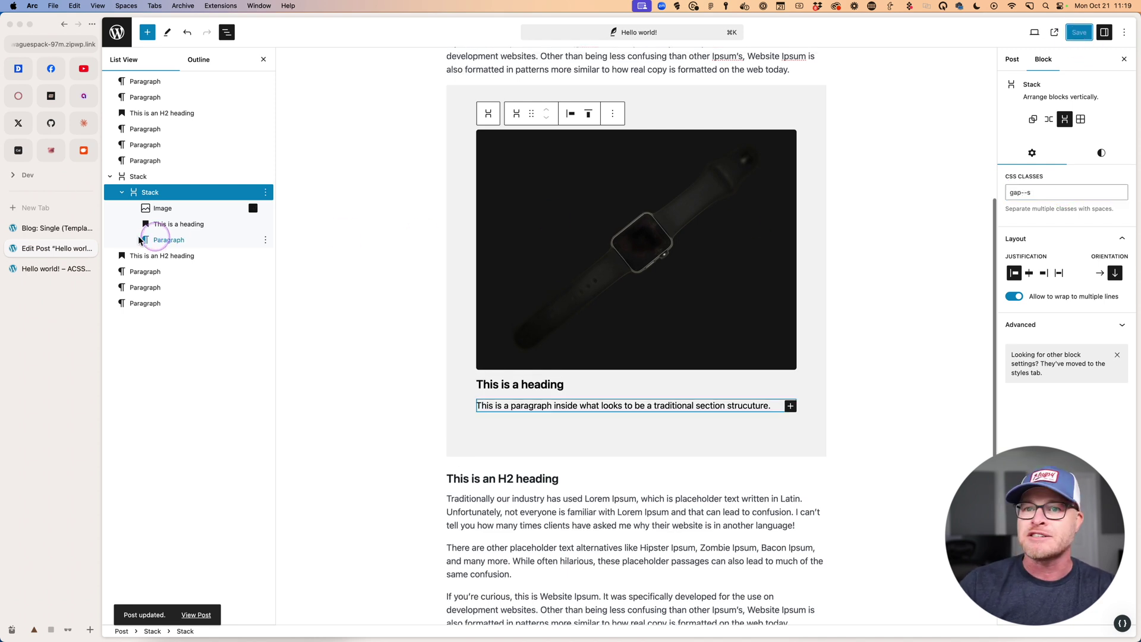
{"action": "left_click", "coordinate": [56, 268]}
{"action": "scroll", "coordinate": [356, 314], "scroll_direction": "up", "scroll_amount": 6}
{"action": "scroll", "coordinate": [472, 331], "scroll_direction": "down", "scroll_amount": 5}
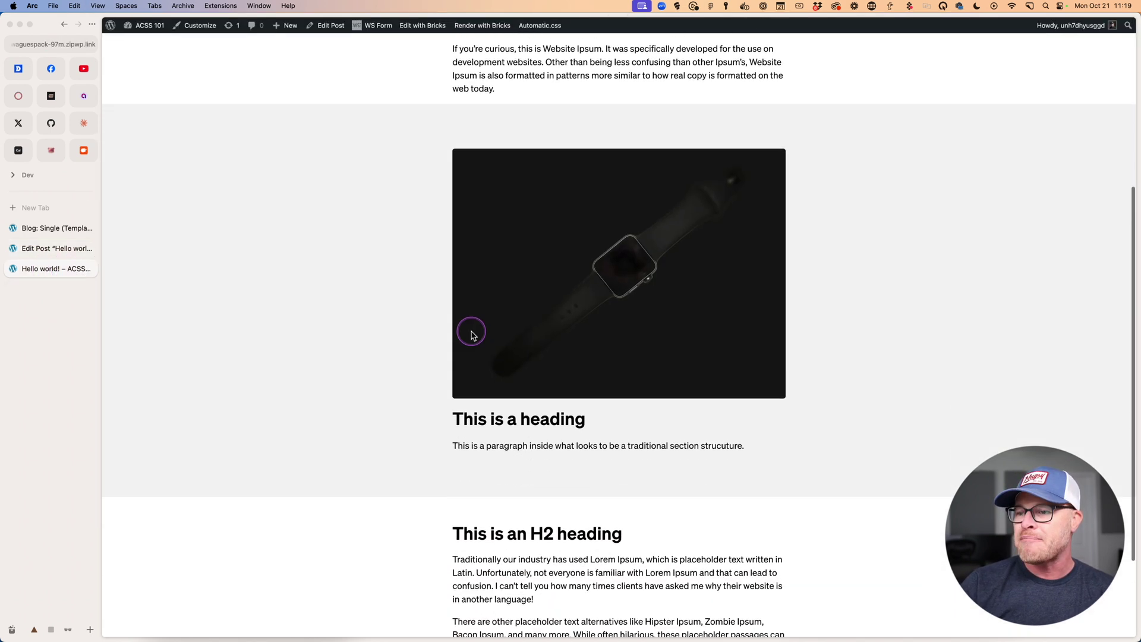
{"action": "scroll", "coordinate": [452, 328], "scroll_direction": "down", "scroll_amount": 2}
Step: Add content--feature-max to the inner Stack's classes, save, and view the widened layout live
{"action": "left_click", "coordinate": [48, 248]}
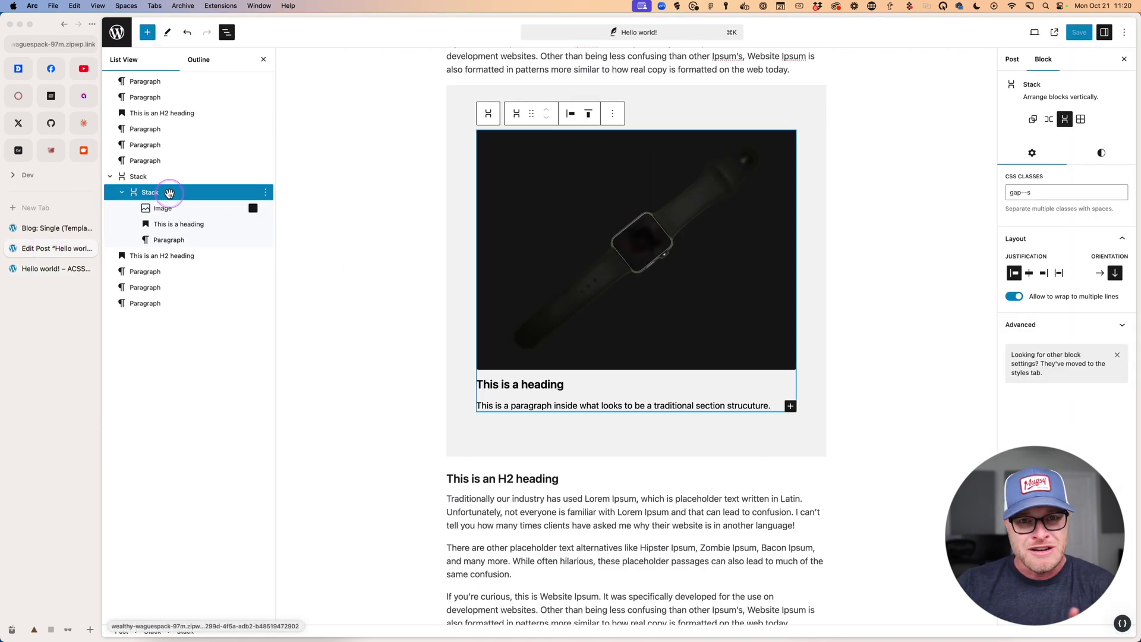
{"action": "triple_click", "coordinate": [1047, 193]}
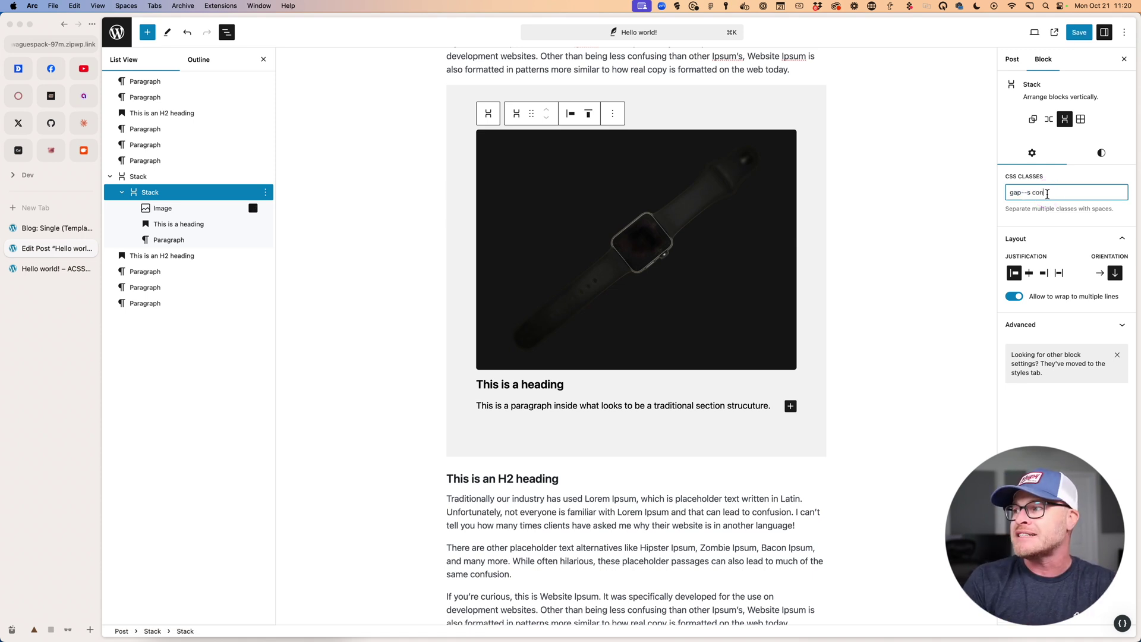
{"action": "key", "text": "super+s"}
{"action": "left_click", "coordinate": [36, 272]}
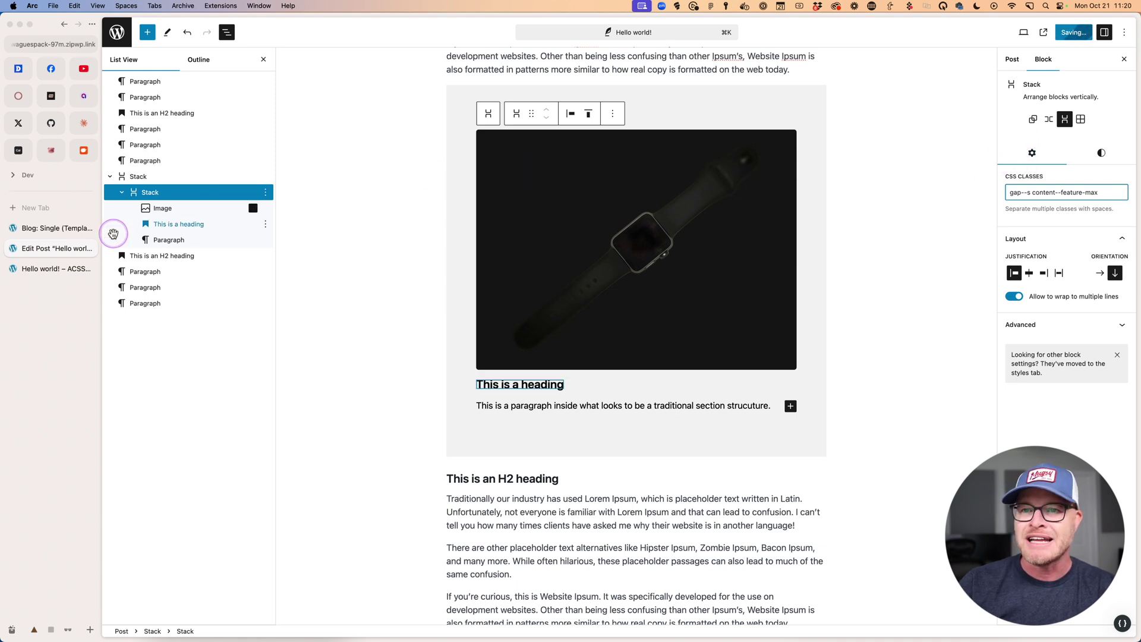
{"action": "left_click", "coordinate": [46, 269]}
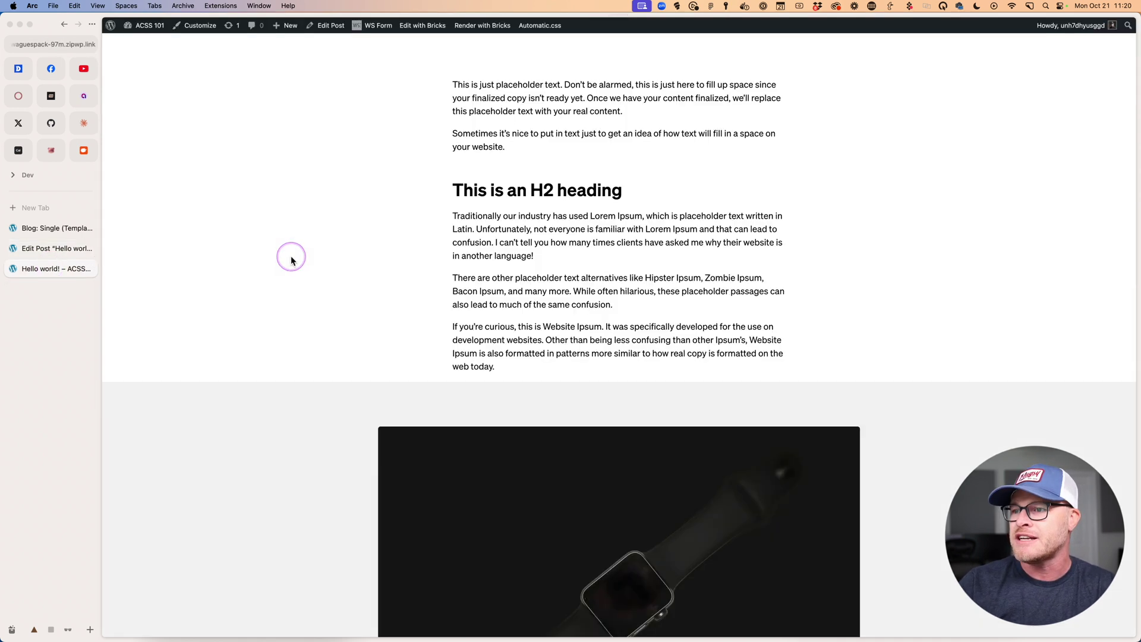
Step: Scroll through the live post to review the widened image section, then go back to the editor
{"action": "scroll", "coordinate": [290, 260], "scroll_direction": "down", "scroll_amount": 5}
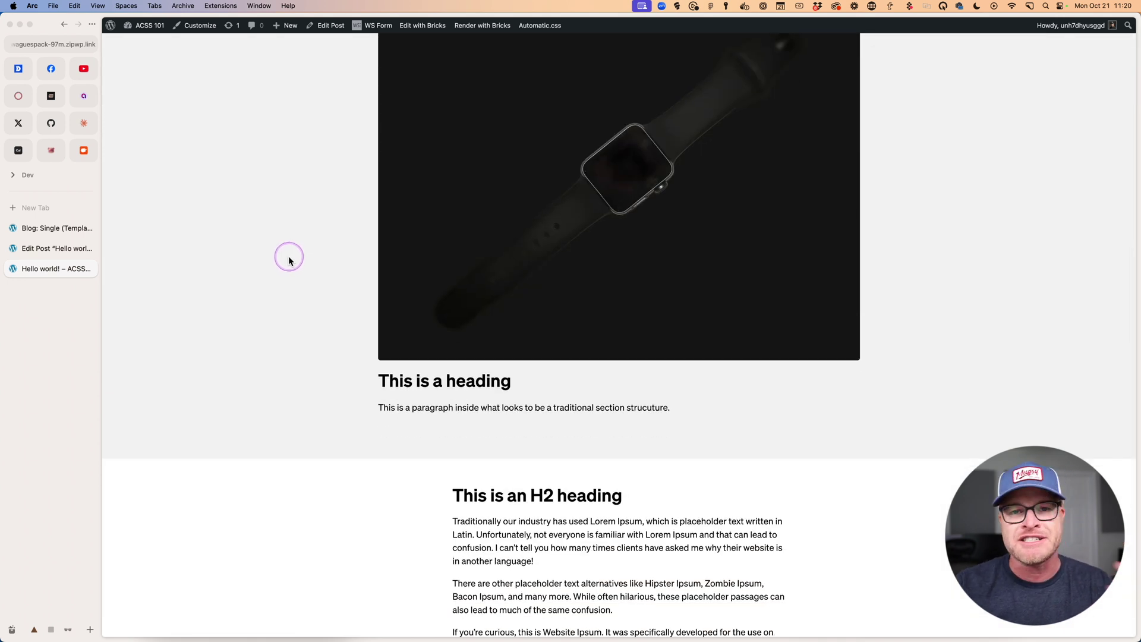
{"action": "scroll", "coordinate": [289, 260], "scroll_direction": "up", "scroll_amount": 10}
{"action": "scroll", "coordinate": [757, 367], "scroll_direction": "down", "scroll_amount": 2}
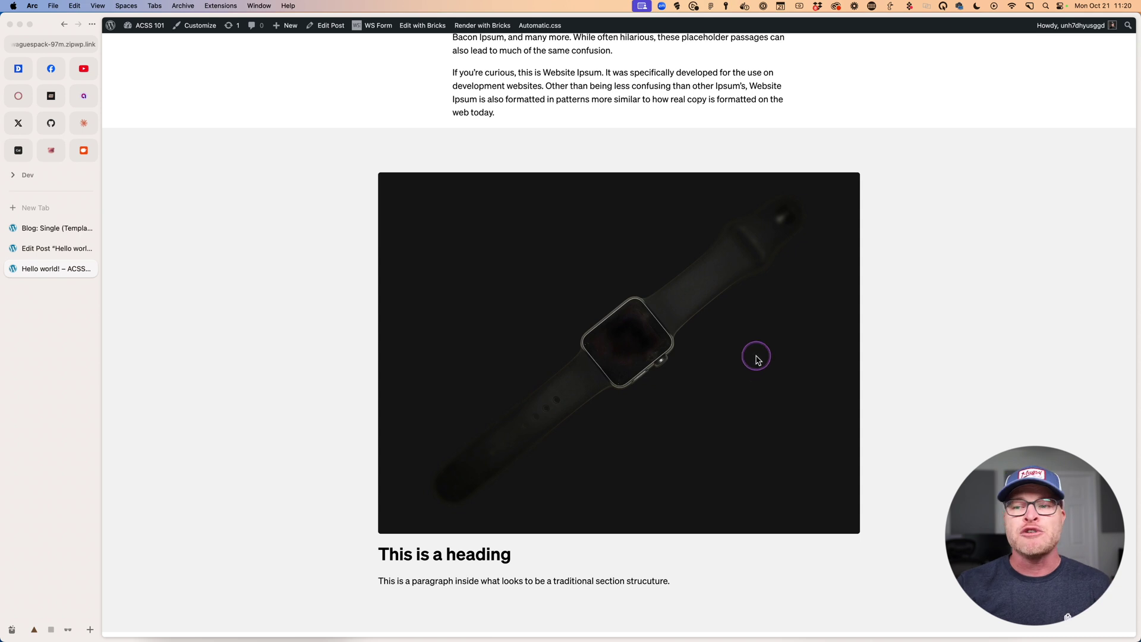
{"action": "scroll", "coordinate": [754, 358], "scroll_direction": "down", "scroll_amount": 4}
{"action": "scroll", "coordinate": [685, 369], "scroll_direction": "up", "scroll_amount": 10}
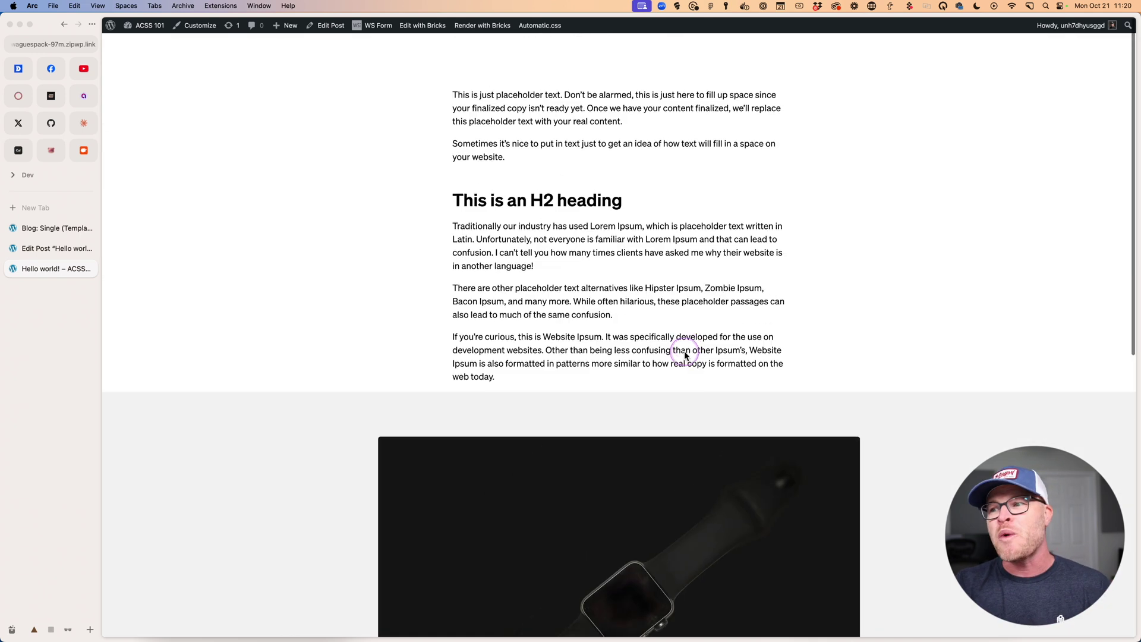
{"action": "scroll", "coordinate": [687, 351], "scroll_direction": "down", "scroll_amount": 3}
{"action": "scroll", "coordinate": [653, 285], "scroll_direction": "up", "scroll_amount": 3}
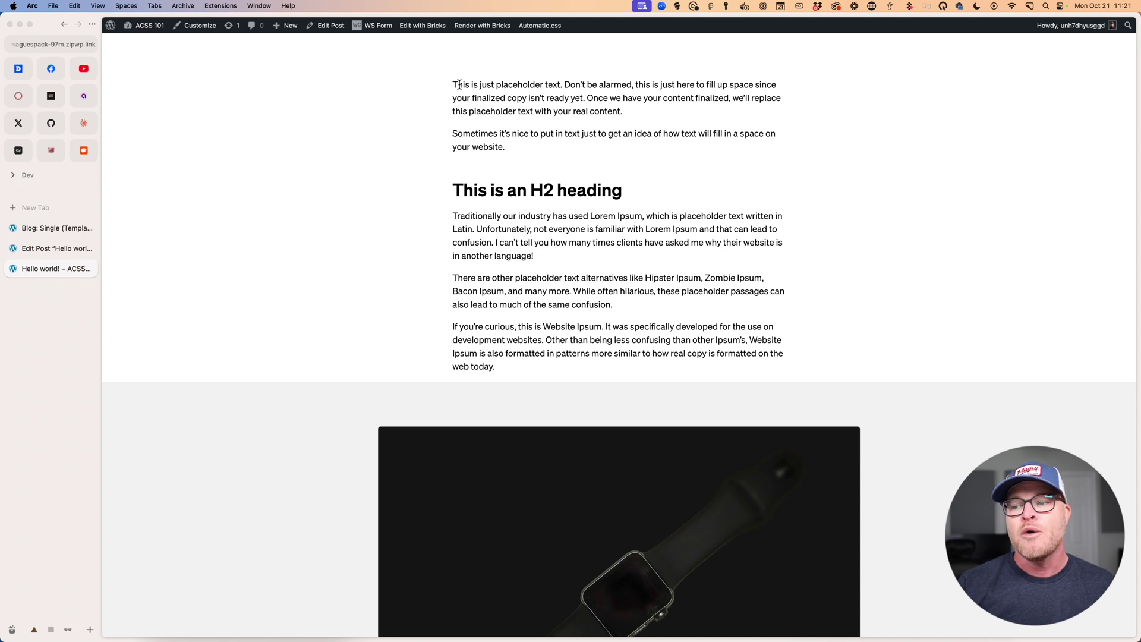
{"action": "scroll", "coordinate": [674, 158], "scroll_direction": "down", "scroll_amount": 5}
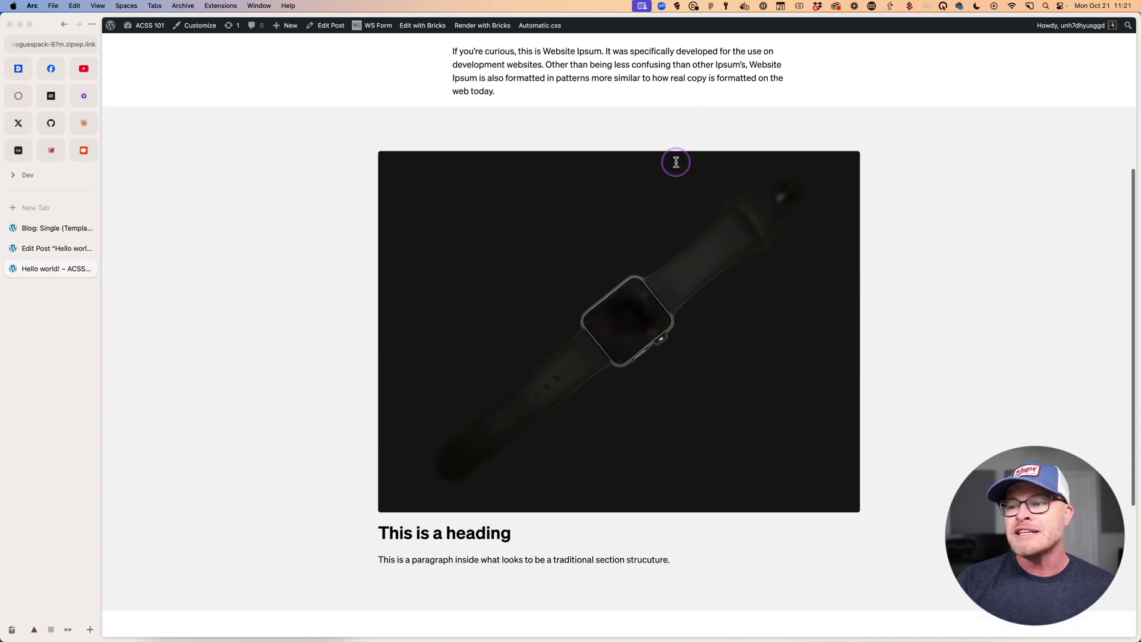
{"action": "left_click", "coordinate": [46, 247]}
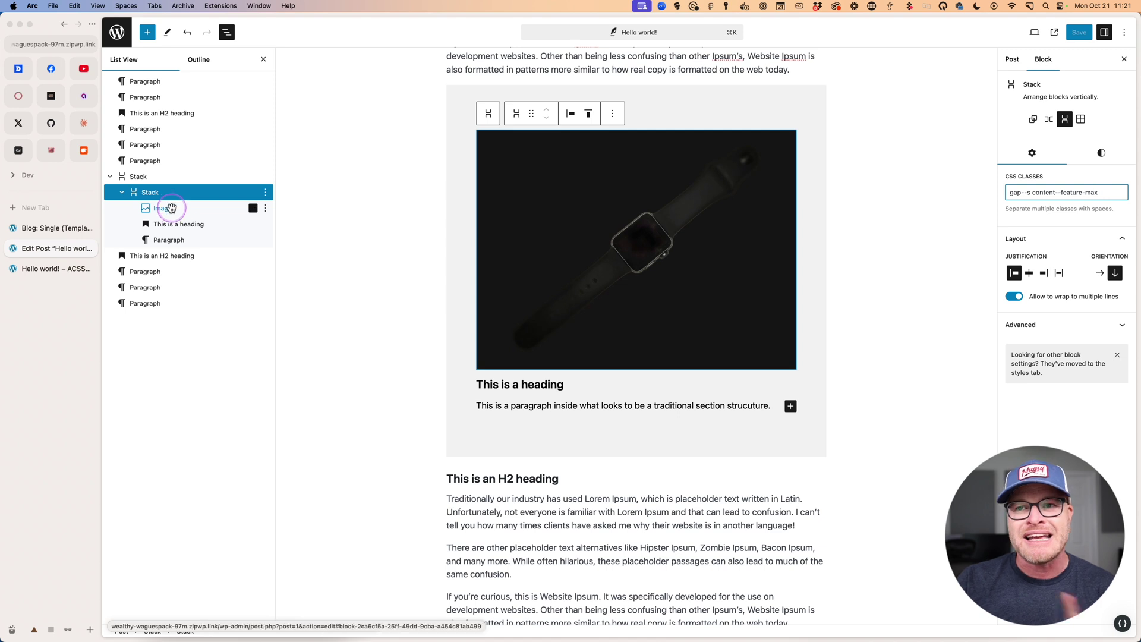
Step: Move the watch image out of the inner Stack and delete the now-redundant inner Stack
{"action": "mouse_move", "coordinate": [172, 208]}
{"action": "left_mouse_down"}
{"action": "mouse_move", "coordinate": [202, 186]}
{"action": "mouse_move", "coordinate": [173, 208]}
{"action": "mouse_move", "coordinate": [182, 223]}
{"action": "left_mouse_up"}
{"action": "left_click", "coordinate": [265, 239]}
{"action": "left_click", "coordinate": [298, 482]}
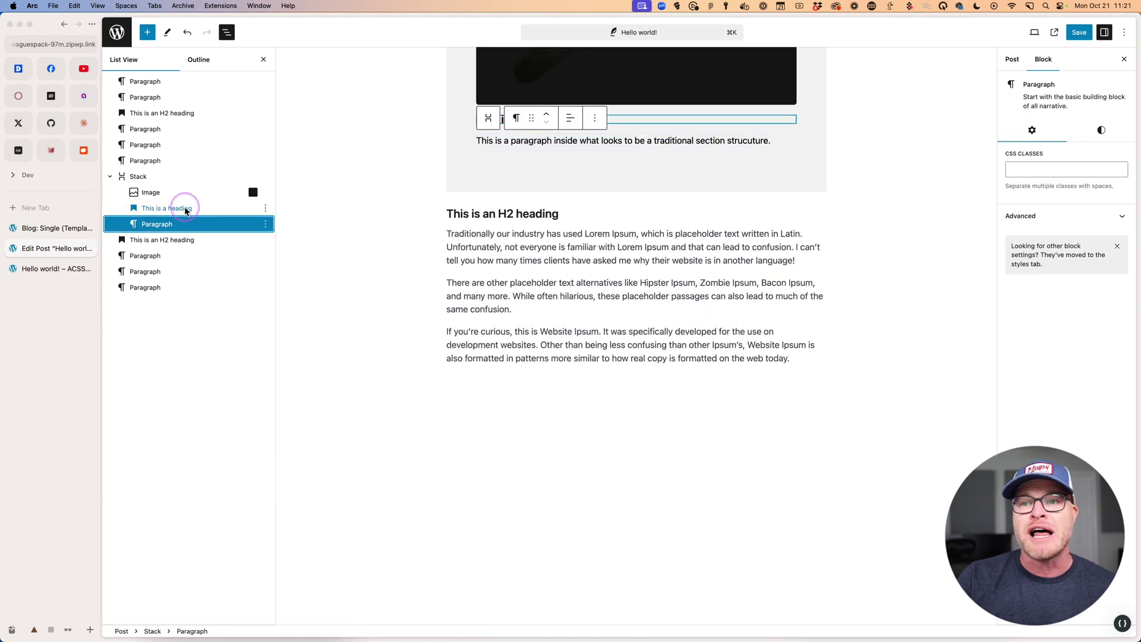
{"action": "left_click", "coordinate": [178, 192]}
{"action": "left_click", "coordinate": [181, 177]}
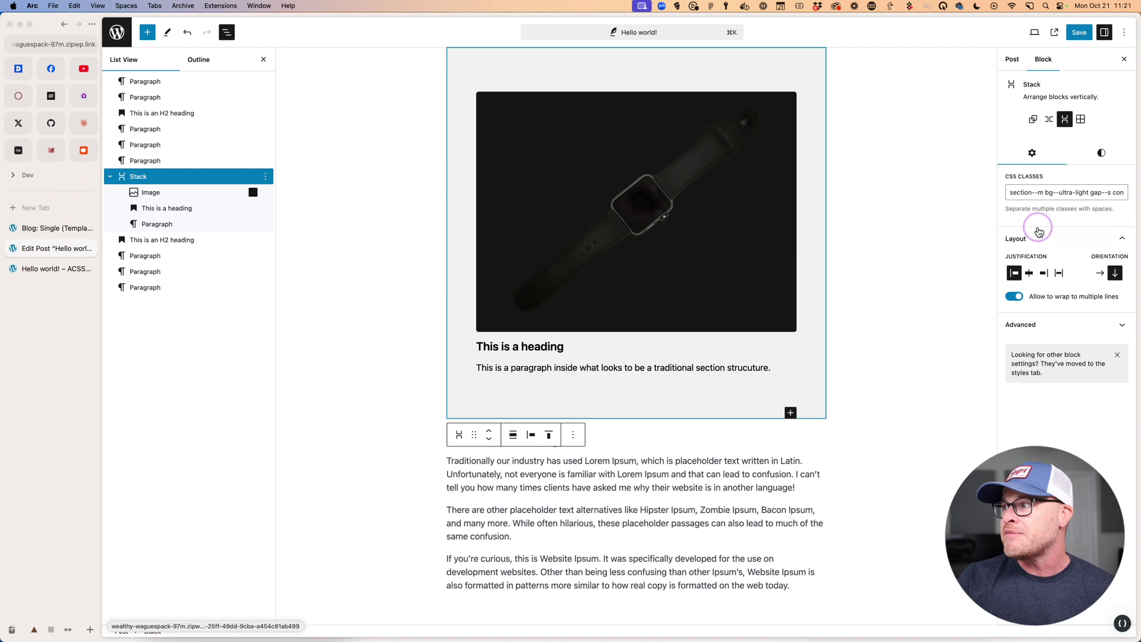
{"action": "left_click", "coordinate": [175, 195]}
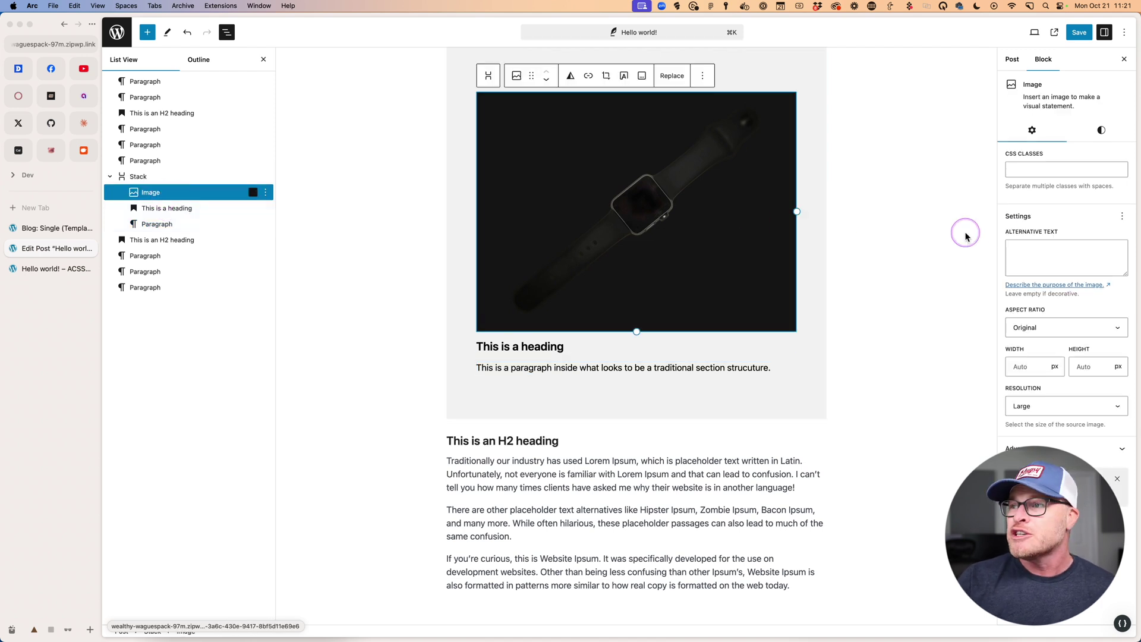
Step: Give the image the classes aspect--16-9 and content--feature-max, then save the post
{"action": "left_click", "coordinate": [1052, 168]}
{"action": "type", "text": "aspect"}
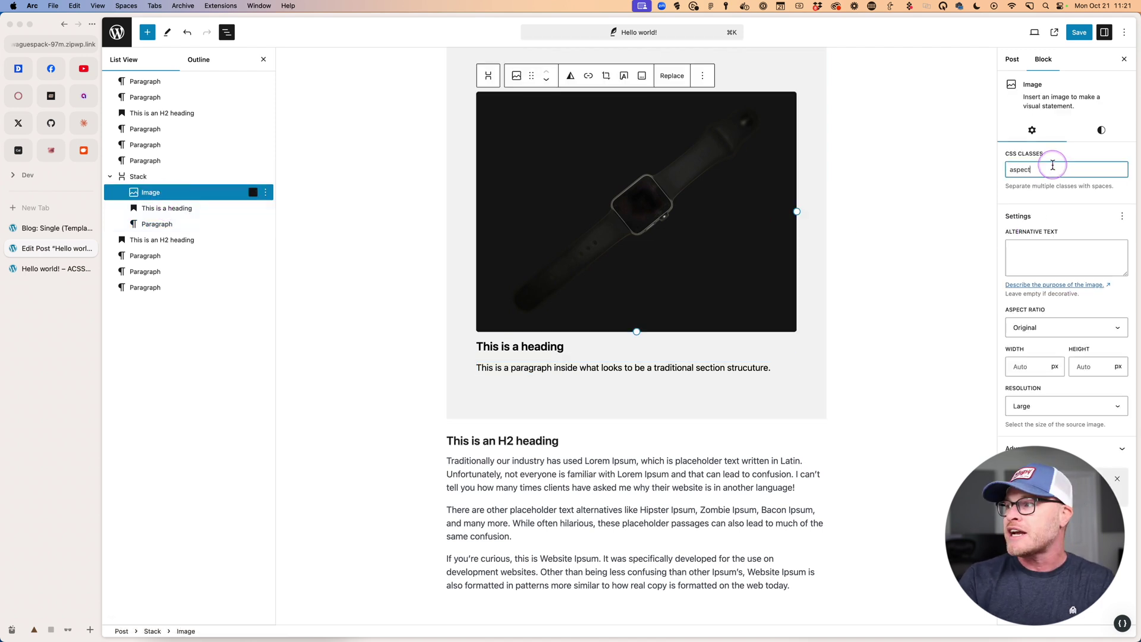
{"action": "type", "text": "--16-8"}
{"action": "key", "text": "BackSpace"}
{"action": "type", "text": "9"}
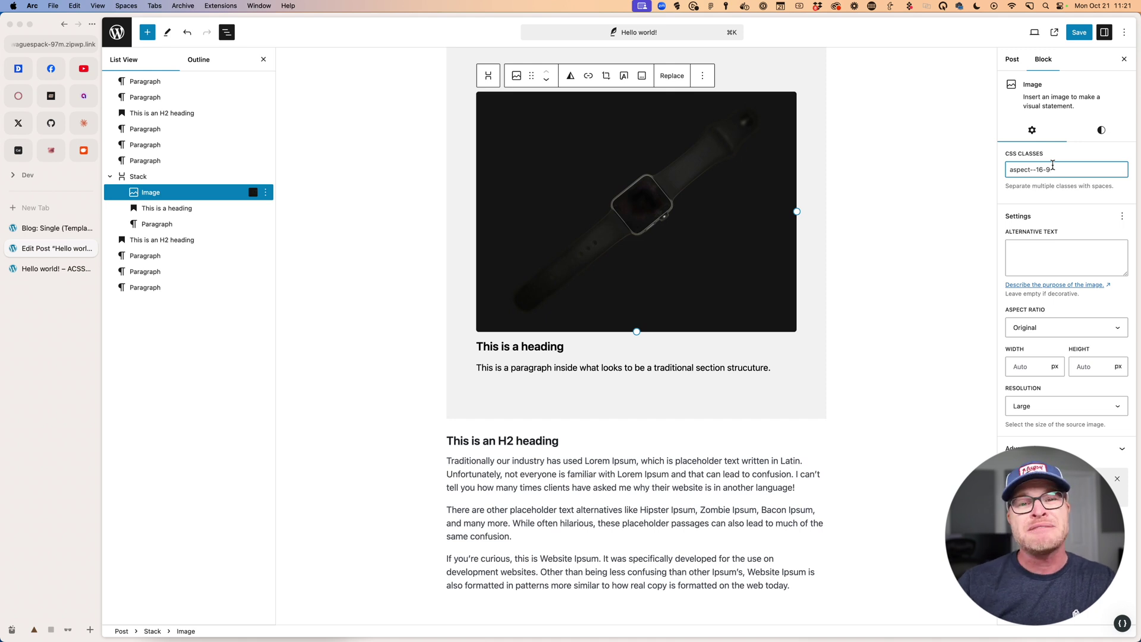
{"action": "left_click", "coordinate": [1040, 181]}
{"action": "type", "text": "content--feature-max"}
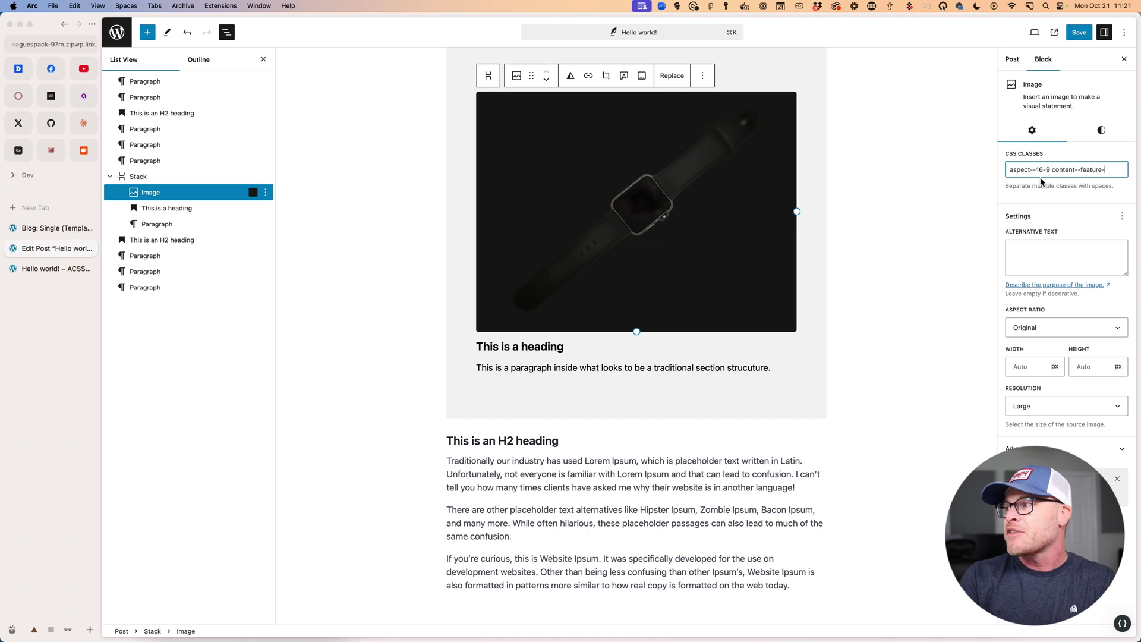
{"action": "left_click", "coordinate": [1078, 32]}
{"action": "left_click", "coordinate": [42, 280]}
{"action": "scroll", "coordinate": [433, 305], "scroll_direction": "up", "scroll_amount": 5}
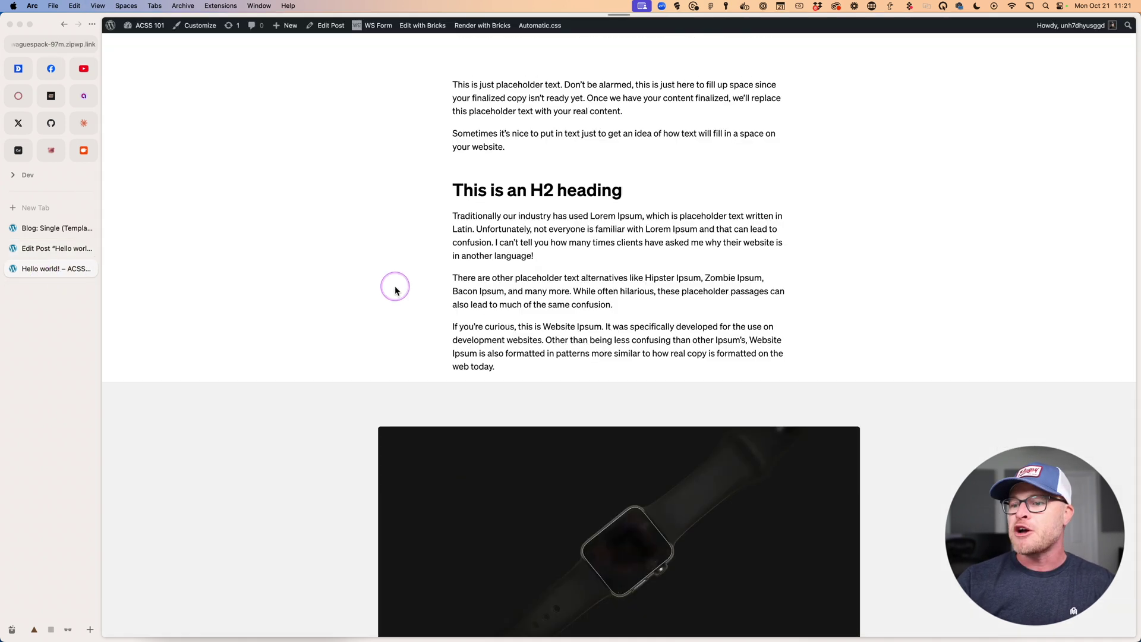
{"action": "scroll", "coordinate": [759, 341], "scroll_direction": "down", "scroll_amount": 5}
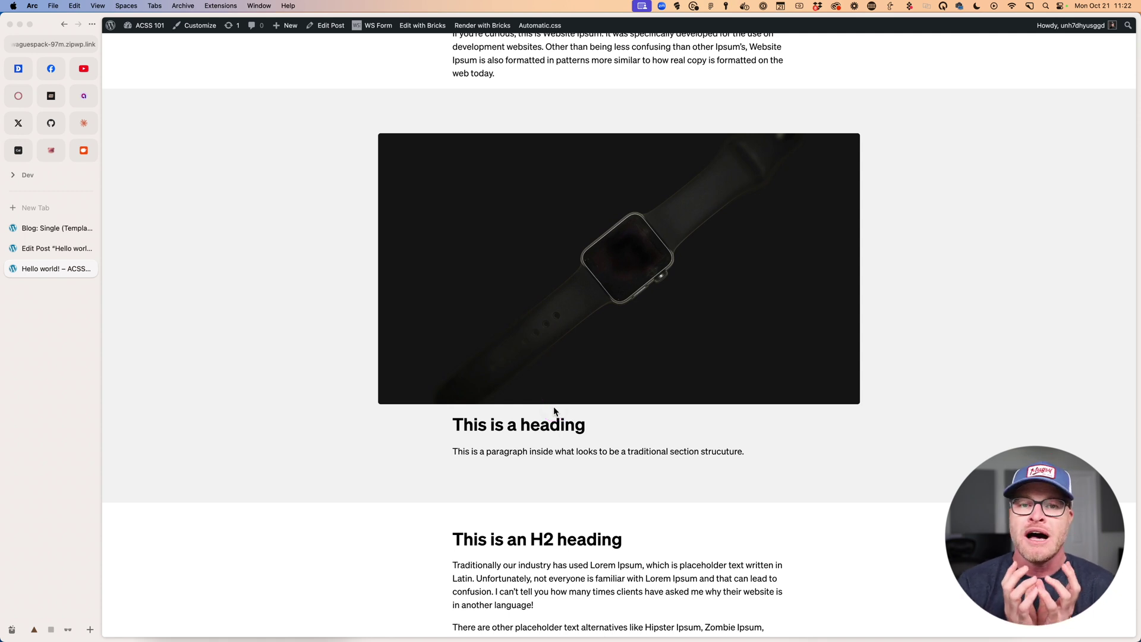
{"action": "left_click", "coordinate": [554, 412]}
{"action": "scroll", "coordinate": [554, 414], "scroll_direction": "up", "scroll_amount": 3}
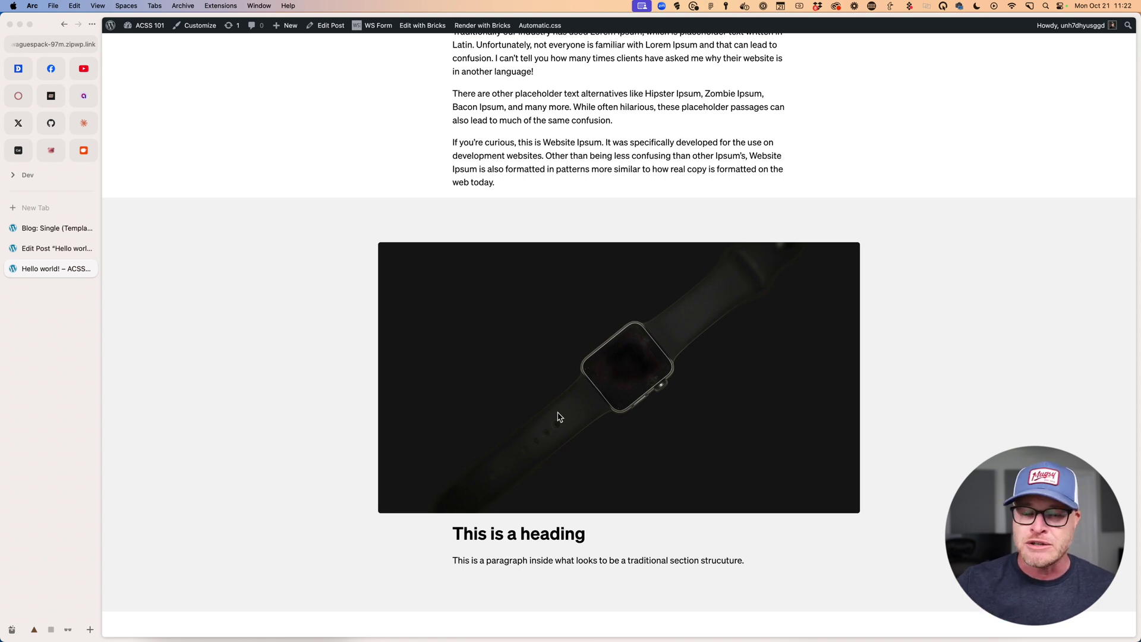
{"action": "scroll", "coordinate": [598, 400], "scroll_direction": "up", "scroll_amount": 5}
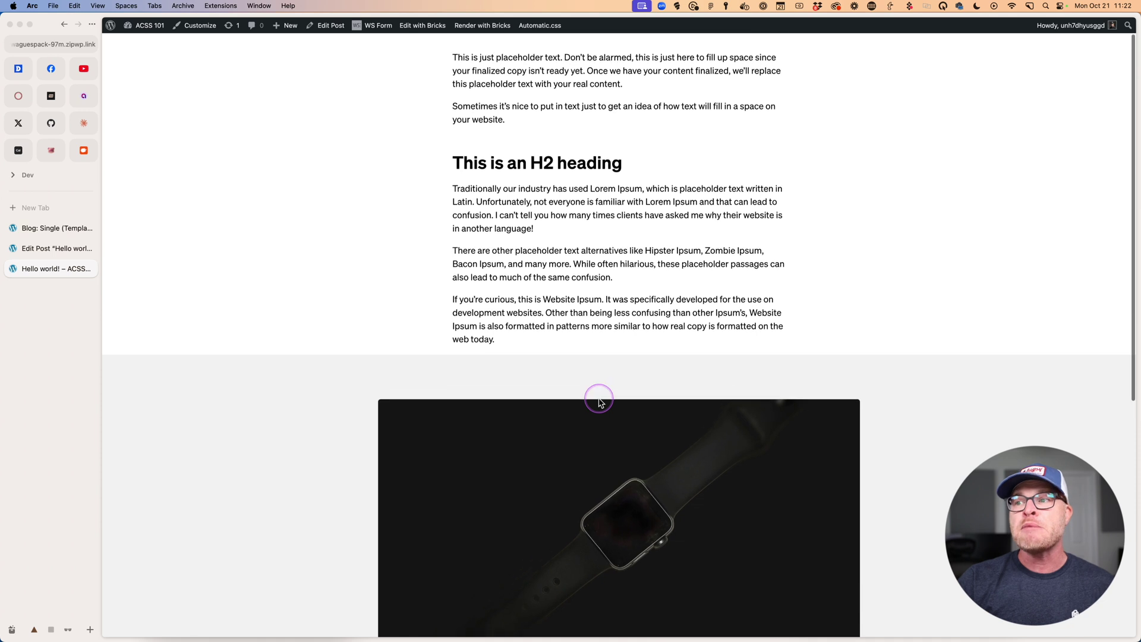
{"action": "left_click", "coordinate": [629, 395]}
{"action": "scroll", "coordinate": [629, 395], "scroll_direction": "down", "scroll_amount": 5}
{"action": "scroll", "coordinate": [629, 395], "scroll_direction": "down", "scroll_amount": 5}
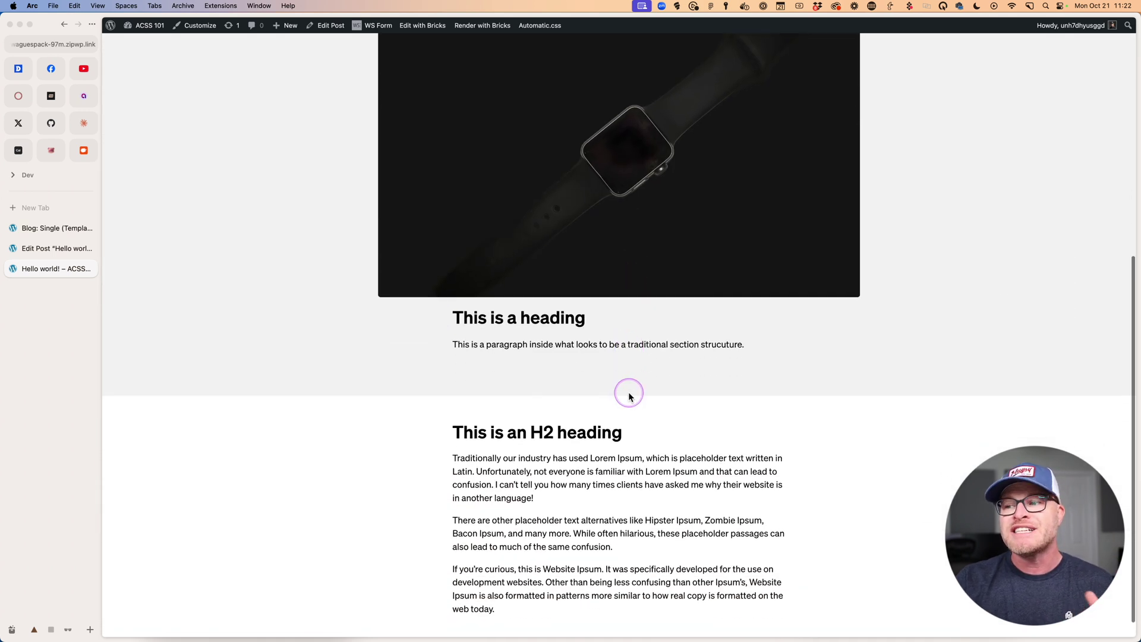
{"action": "scroll", "coordinate": [628, 399], "scroll_direction": "up", "scroll_amount": 1}
{"action": "scroll", "coordinate": [629, 398], "scroll_direction": "down", "scroll_amount": 5}
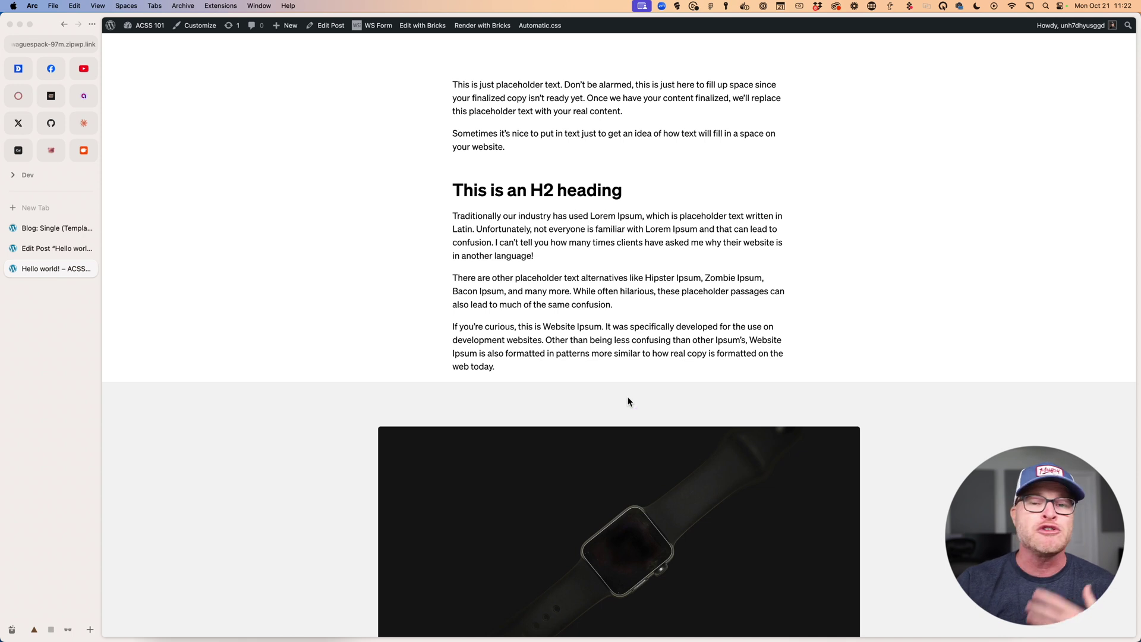
{"action": "scroll", "coordinate": [657, 365], "scroll_direction": "down", "scroll_amount": 3}
{"action": "scroll", "coordinate": [657, 366], "scroll_direction": "down", "scroll_amount": 1}
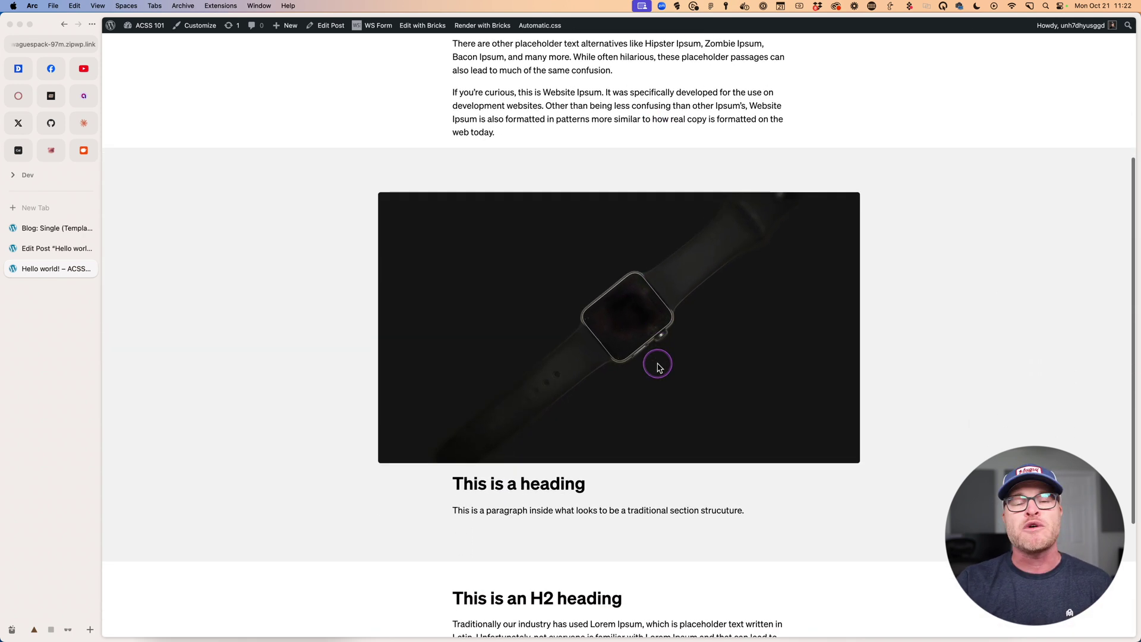